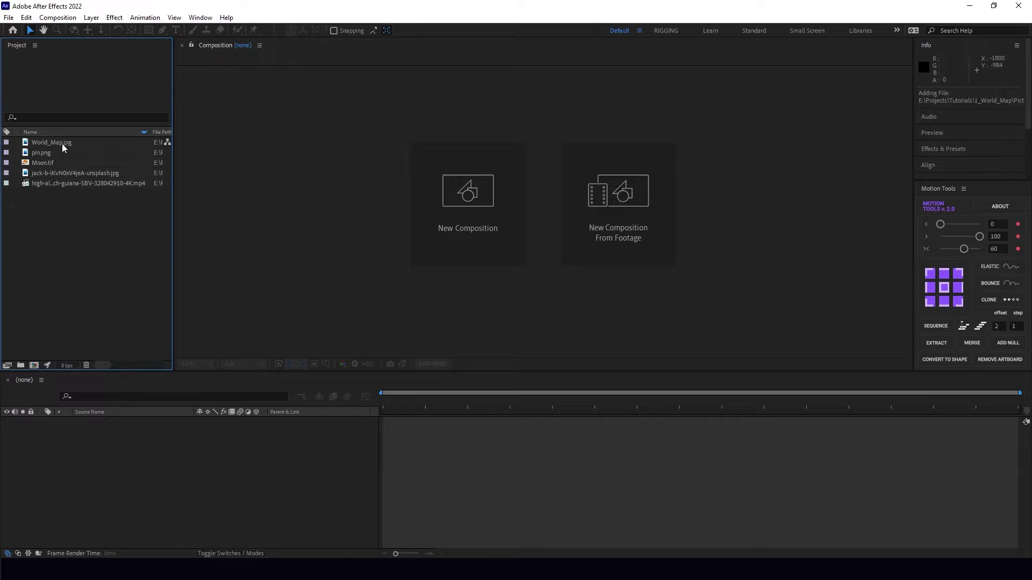
Preview the imported footage one by one: World_Map.jpg, pin.png, Moon.tif, the starry sky photo and the 4K video clip
{"action": "double_click", "coordinate": [47, 142]}
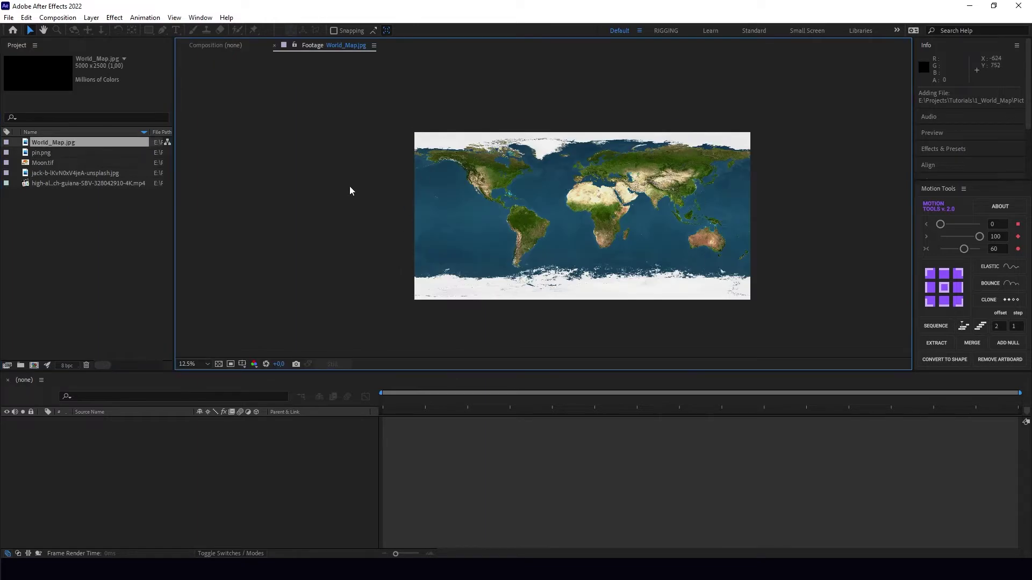
{"action": "double_click", "coordinate": [41, 153]}
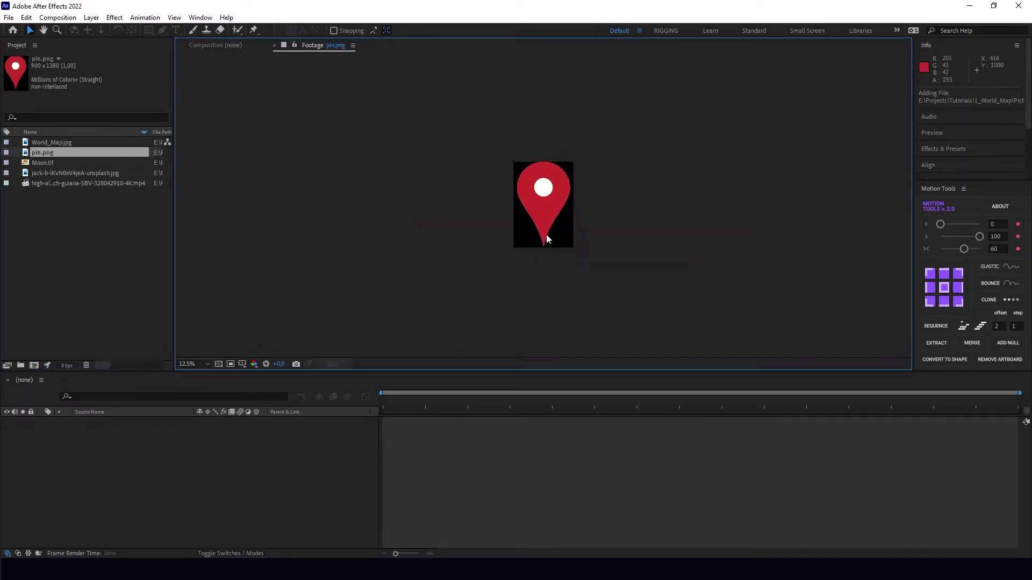
{"action": "double_click", "coordinate": [43, 163]}
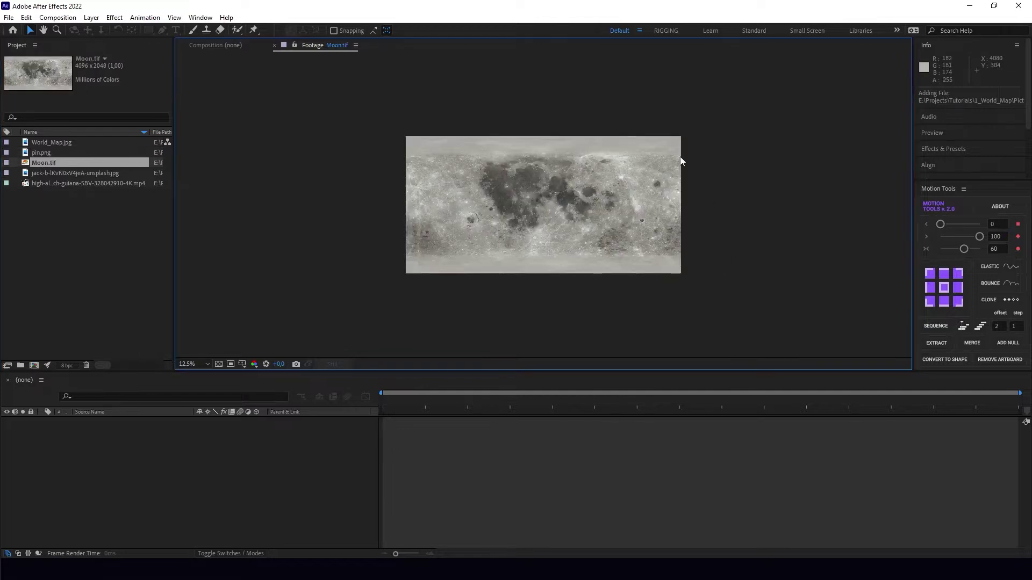
{"action": "double_click", "coordinate": [50, 172]}
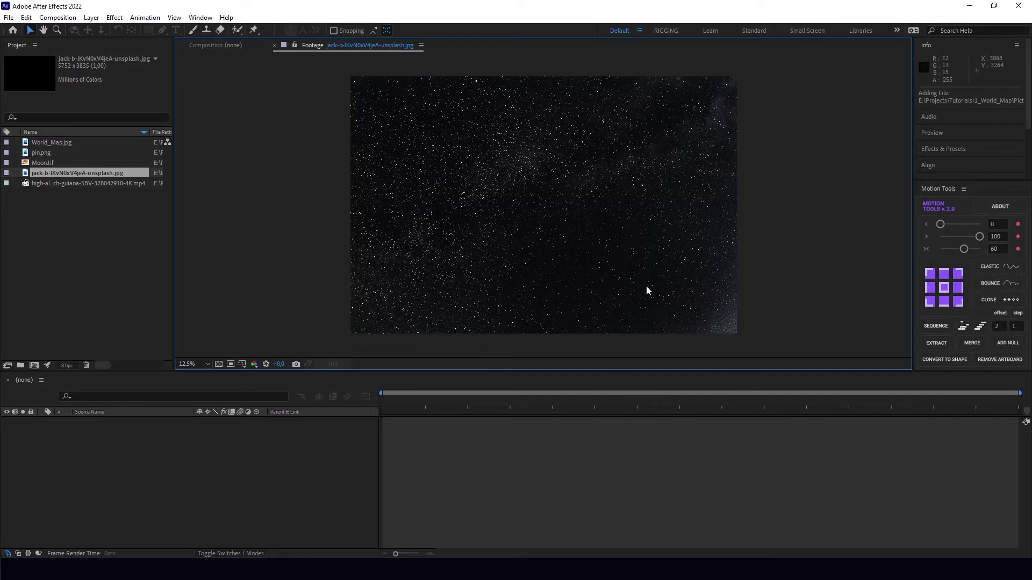
{"action": "double_click", "coordinate": [65, 183]}
{"action": "left_click_drag", "start_coordinate": [183, 341], "coordinate": [299, 342]}
{"action": "key", "text": "space"}
{"action": "left_click_drag", "start_coordinate": [433, 224], "coordinate": [468, 269]}
{"action": "left_click", "coordinate": [85, 279]}
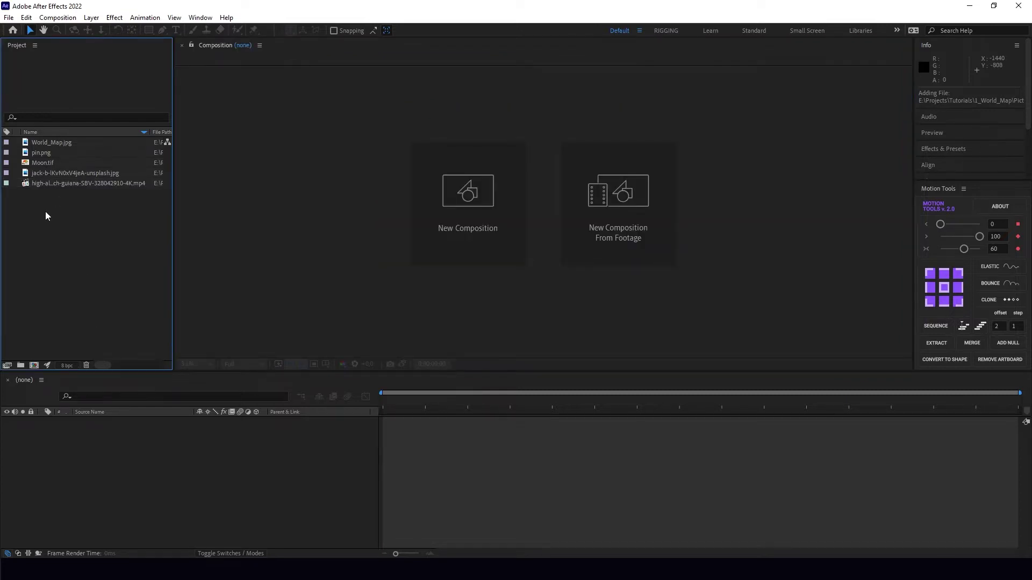
Create a new 3840 × 2160 px composition at 30 fps, ten seconds long, named World_Map
{"action": "left_click", "coordinate": [57, 18]}
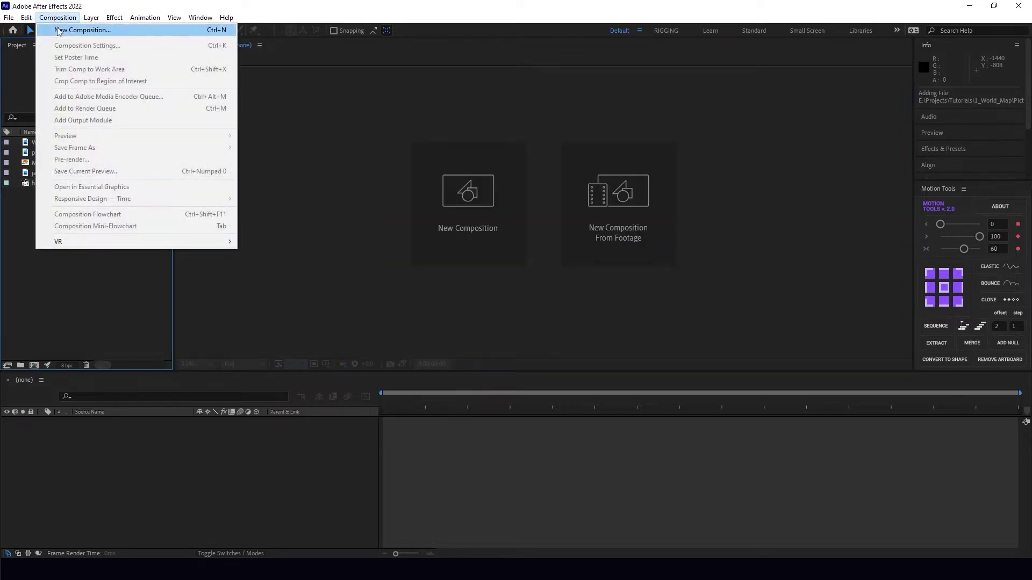
{"action": "left_click", "coordinate": [163, 31]}
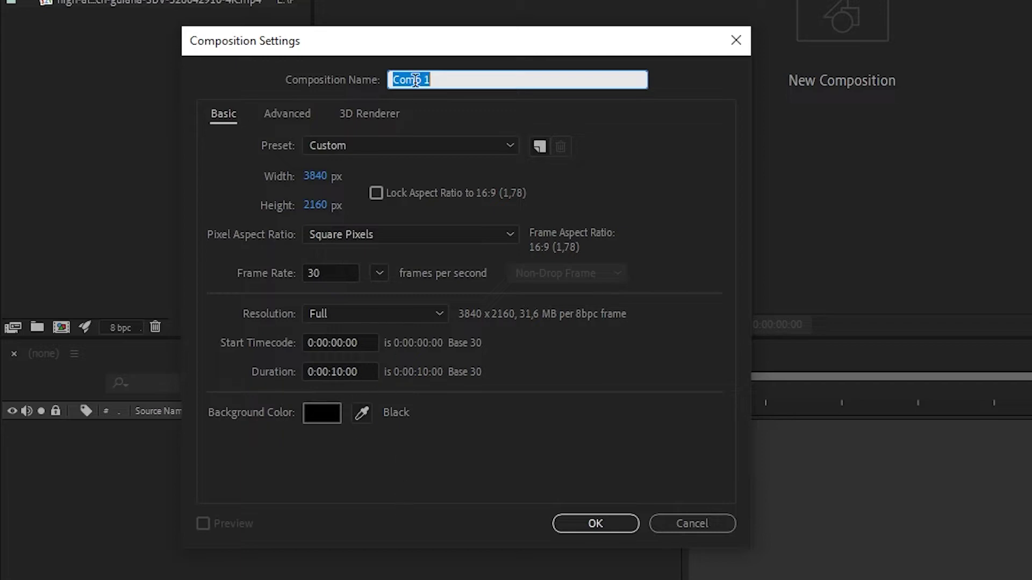
{"action": "type", "text": "World_Map"}
{"action": "left_click", "coordinate": [595, 524]}
{"action": "scroll", "coordinate": [534, 237], "scroll_direction": "up", "scroll_amount": 3}
{"action": "left_click", "coordinate": [117, 453]}
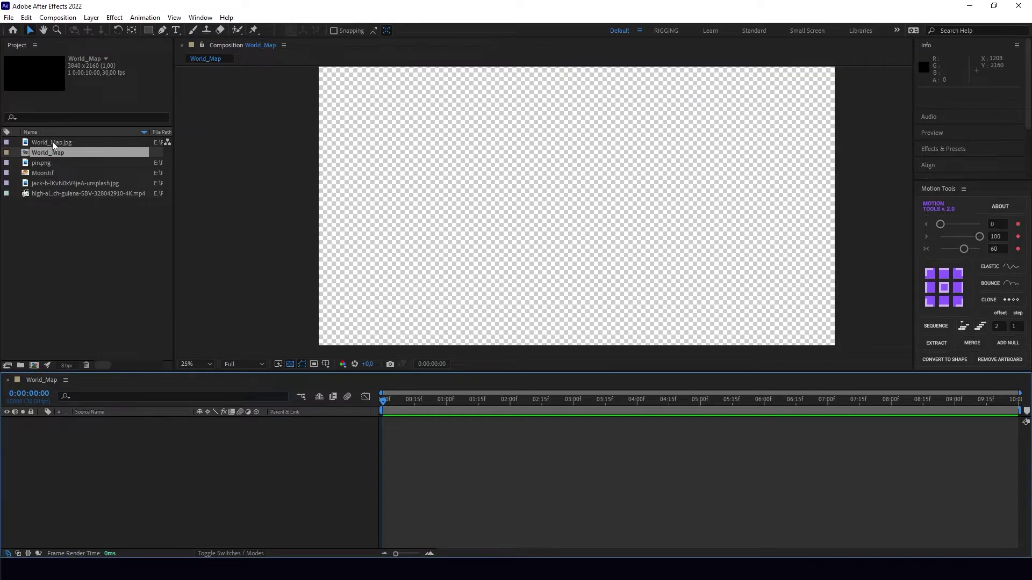
Add World_Map.jpg to the composition as a layer and apply the CC Sphere effect to it
{"action": "left_click_drag", "start_coordinate": [52, 141], "coordinate": [67, 446]}
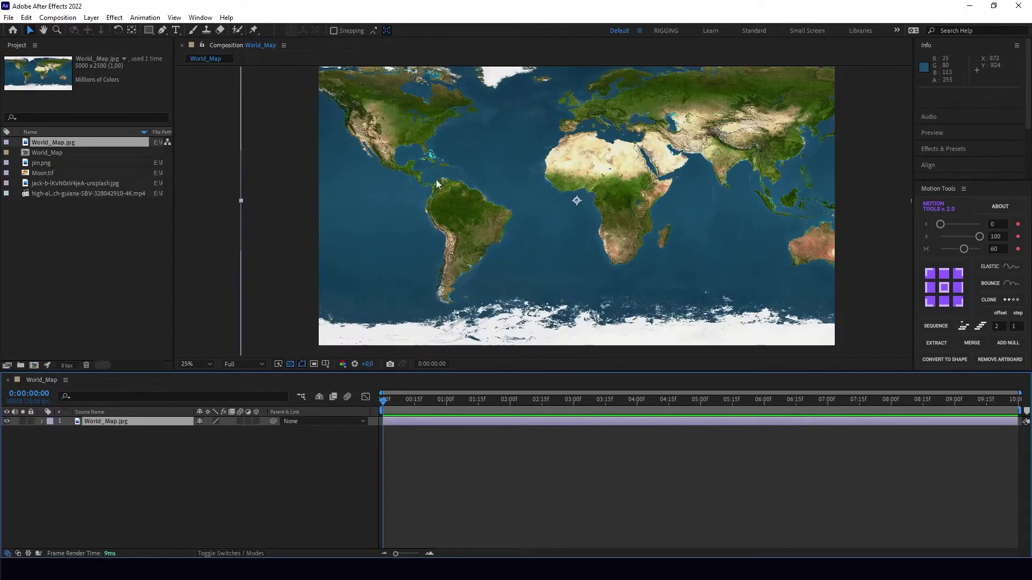
{"action": "left_click", "coordinate": [115, 483]}
{"action": "left_click", "coordinate": [109, 424]}
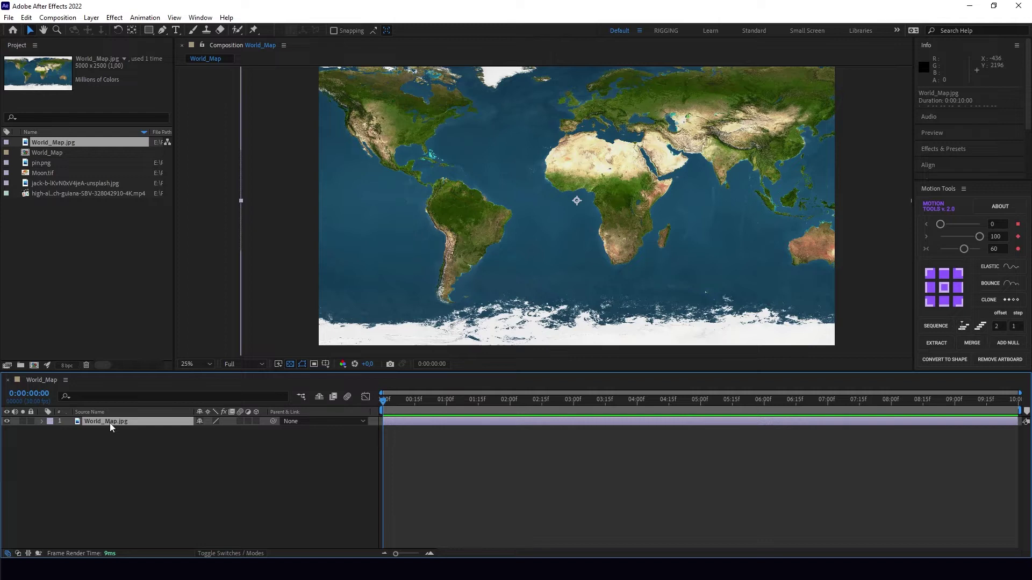
{"action": "key", "text": "ctrl+space"}
{"action": "type", "text": "cc"}
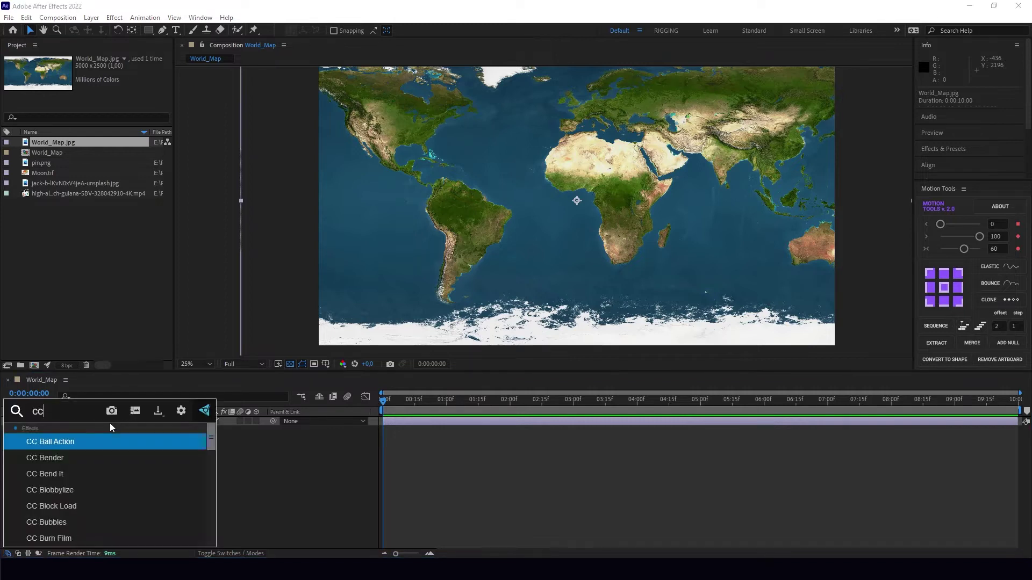
{"action": "type", "text": " s"}
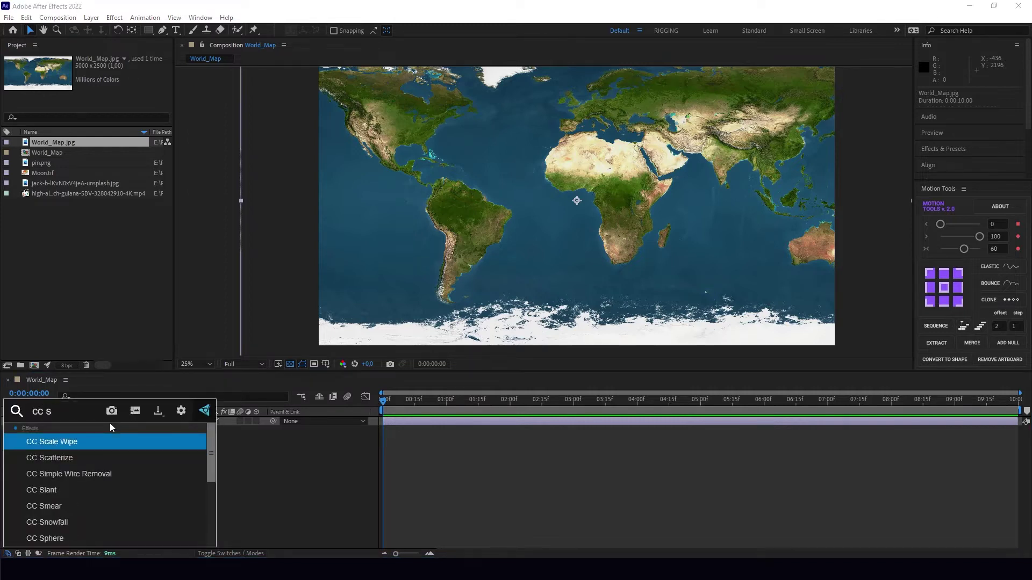
{"action": "type", "text": "phere"}
{"action": "left_click", "coordinate": [76, 441]}
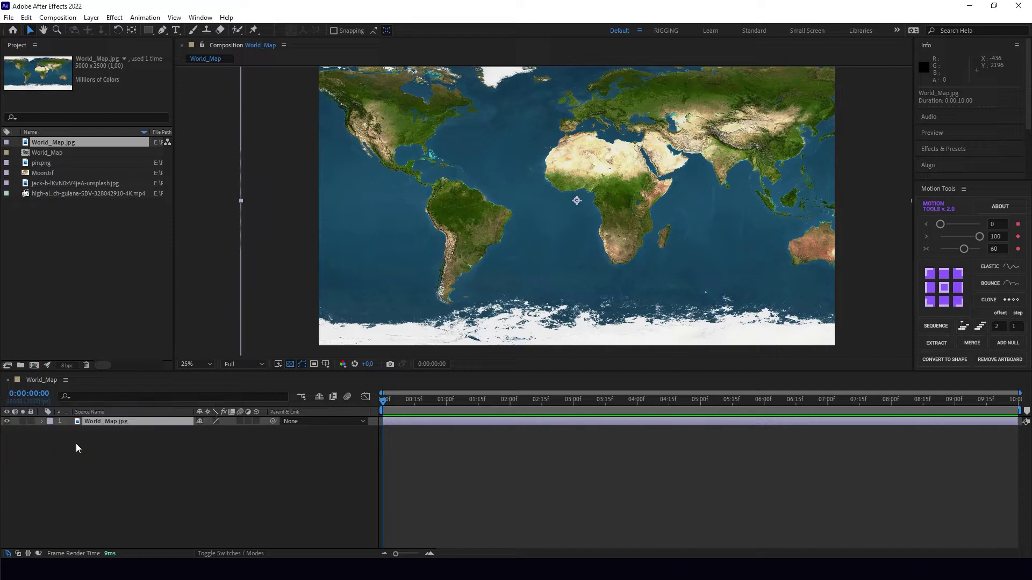
{"action": "scroll", "coordinate": [565, 216], "scroll_direction": "up", "scroll_amount": 2}
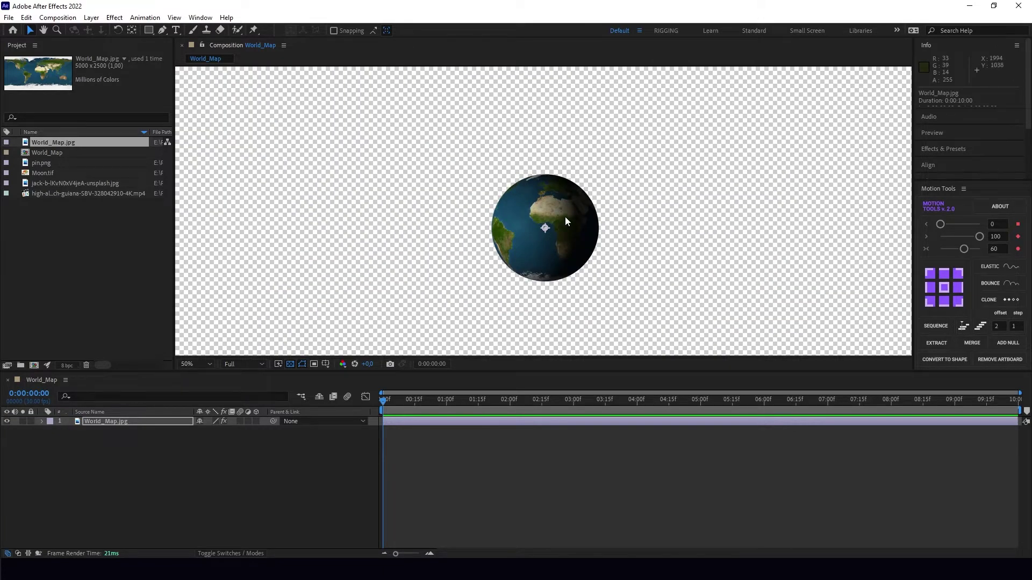
Try turning the globe with the map layer's own Rotation property and undo the change
{"action": "left_click", "coordinate": [110, 420]}
{"action": "key", "text": "r"}
{"action": "left_click_drag", "start_coordinate": [217, 432], "coordinate": [384, 438]}
{"action": "key", "text": "ctrl+z"}
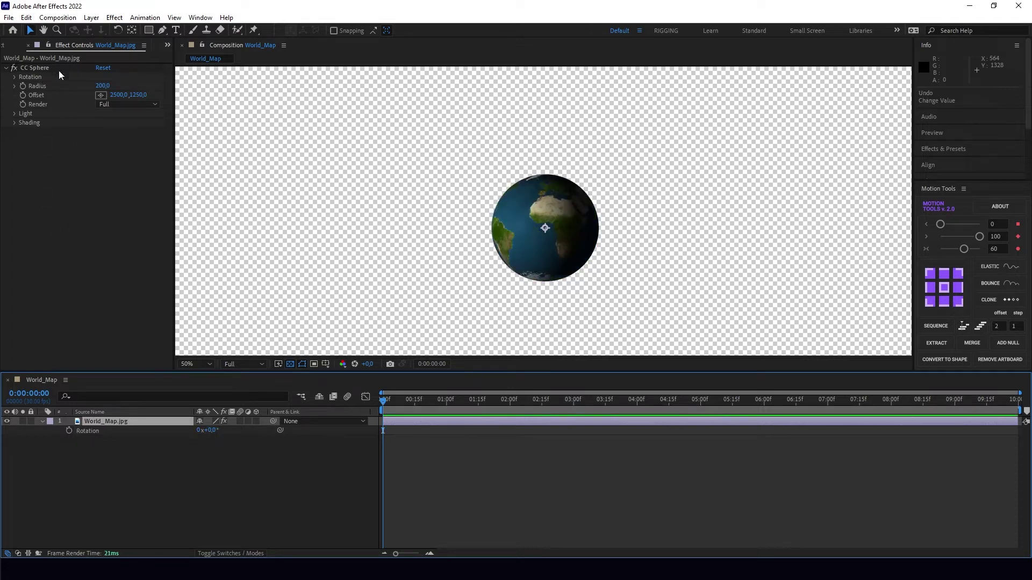
Try out the CC Sphere Rotation X, Y and Z values on the globe, reverting each change
{"action": "left_click", "coordinate": [14, 77]}
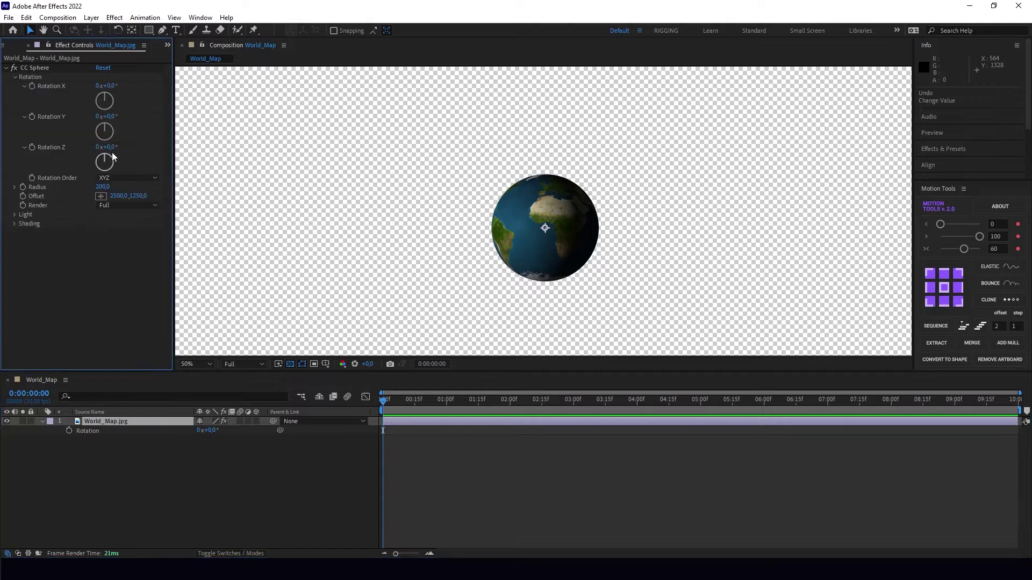
{"action": "left_click_drag", "start_coordinate": [108, 85], "coordinate": [290, 103]}
{"action": "key", "text": "ctrl+z"}
{"action": "left_click_drag", "start_coordinate": [111, 118], "coordinate": [181, 172]}
{"action": "left_click_drag", "start_coordinate": [107, 146], "coordinate": [158, 154]}
Keyframe the globe's CC Sphere Rotation Y at 0° at the start and 50° at 0:00:06:00
{"action": "left_click", "coordinate": [31, 116]}
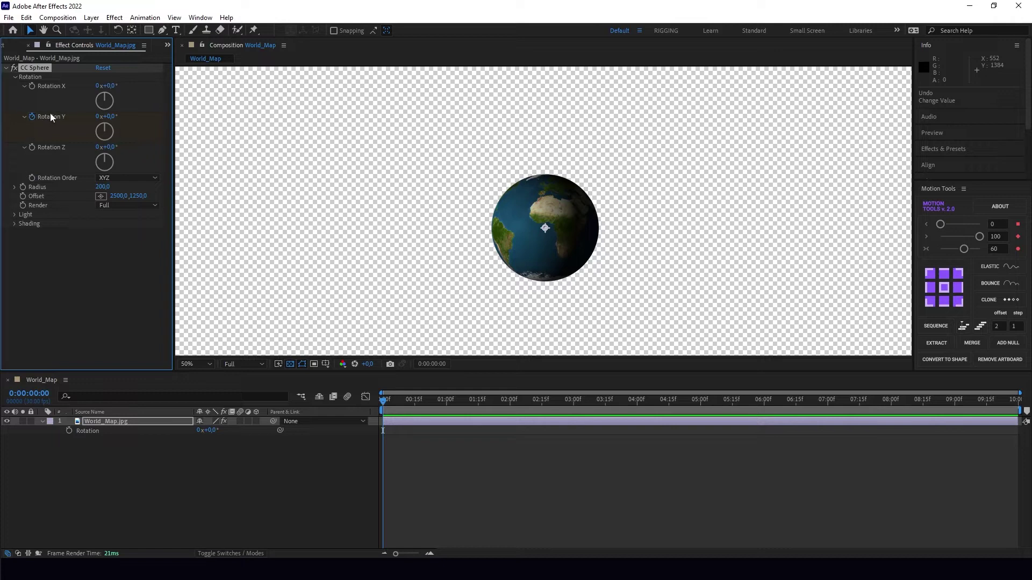
{"action": "mouse_move", "coordinate": [381, 398]}
{"action": "left_mouse_down"}
{"action": "mouse_move", "coordinate": [396, 402]}
{"action": "mouse_move", "coordinate": [376, 404]}
{"action": "left_mouse_up"}
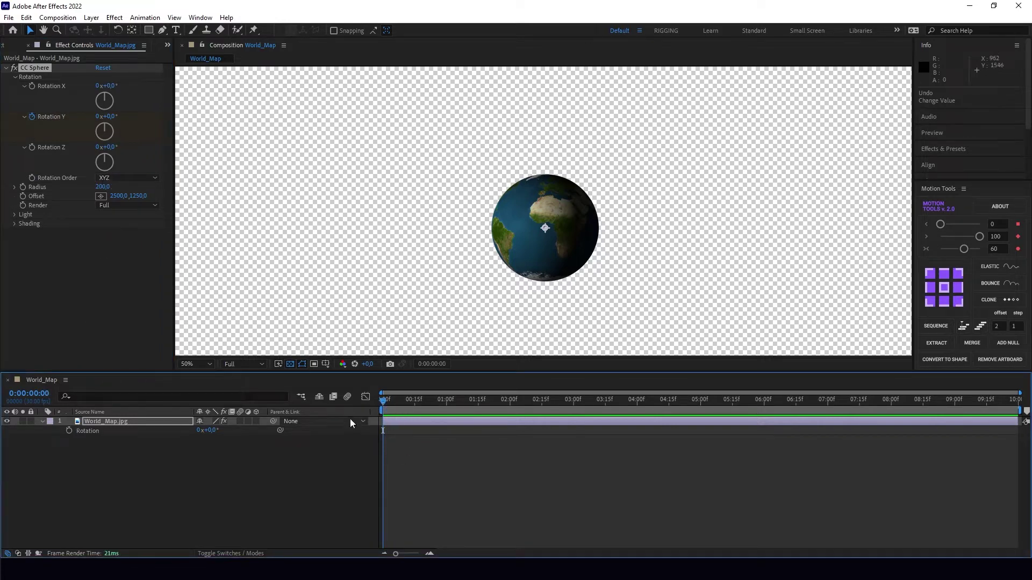
{"action": "key", "text": "u"}
{"action": "left_click_drag", "start_coordinate": [389, 402], "coordinate": [767, 421]}
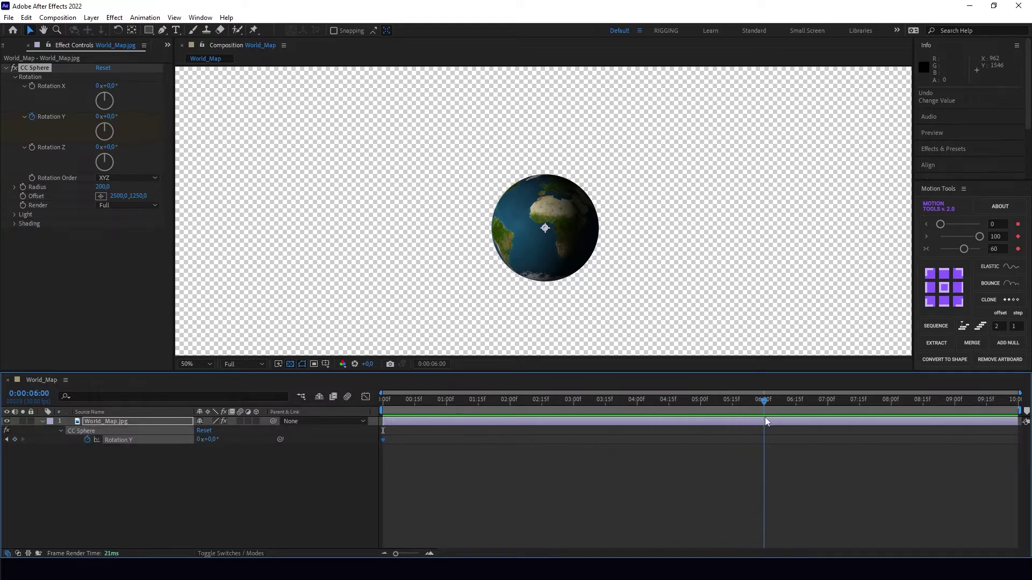
{"action": "left_click", "coordinate": [108, 116]}
{"action": "type", "text": "50"}
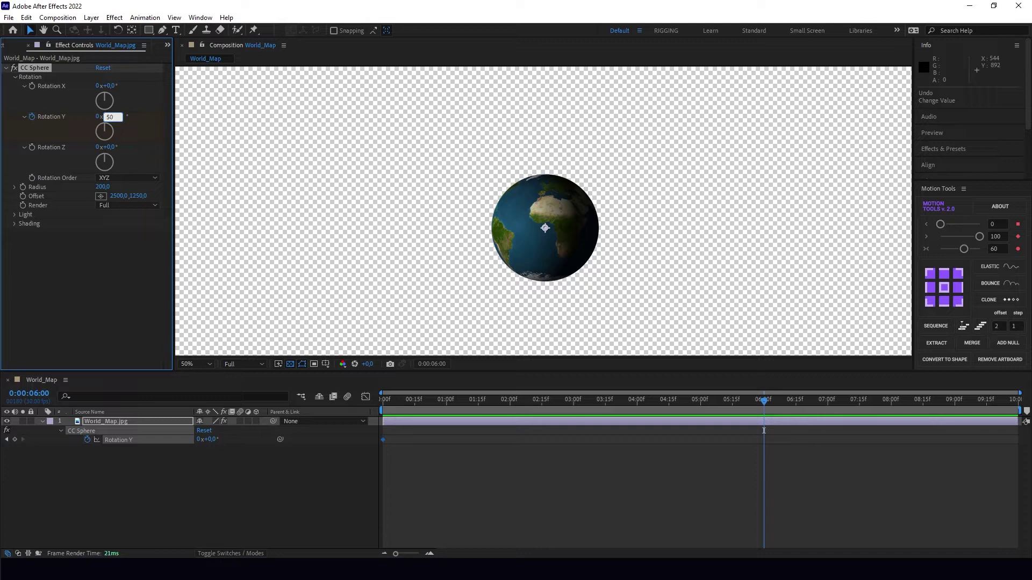
{"action": "key", "text": "Return"}
Play back the globe's rotation from the start of the composition and return to the first frame
{"action": "left_click_drag", "start_coordinate": [761, 398], "coordinate": [302, 441]}
{"action": "key", "text": "space"}
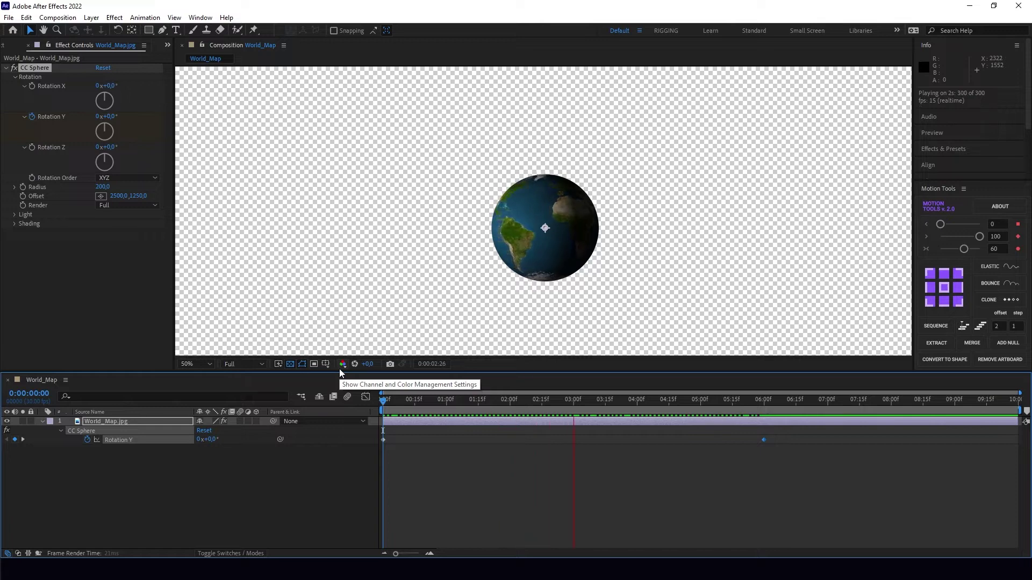
{"action": "key", "text": "space"}
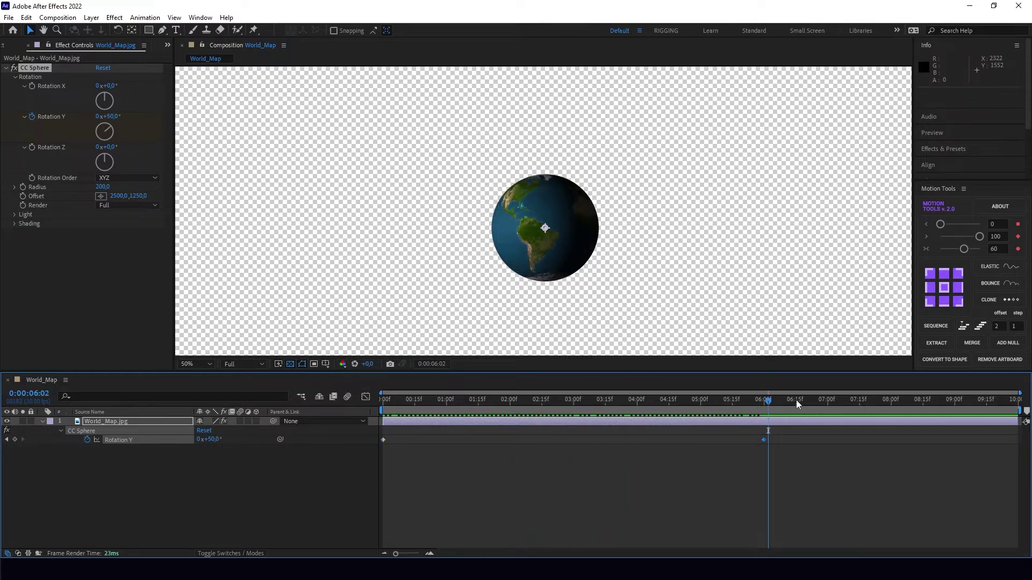
{"action": "left_click_drag", "start_coordinate": [788, 399], "coordinate": [250, 404]}
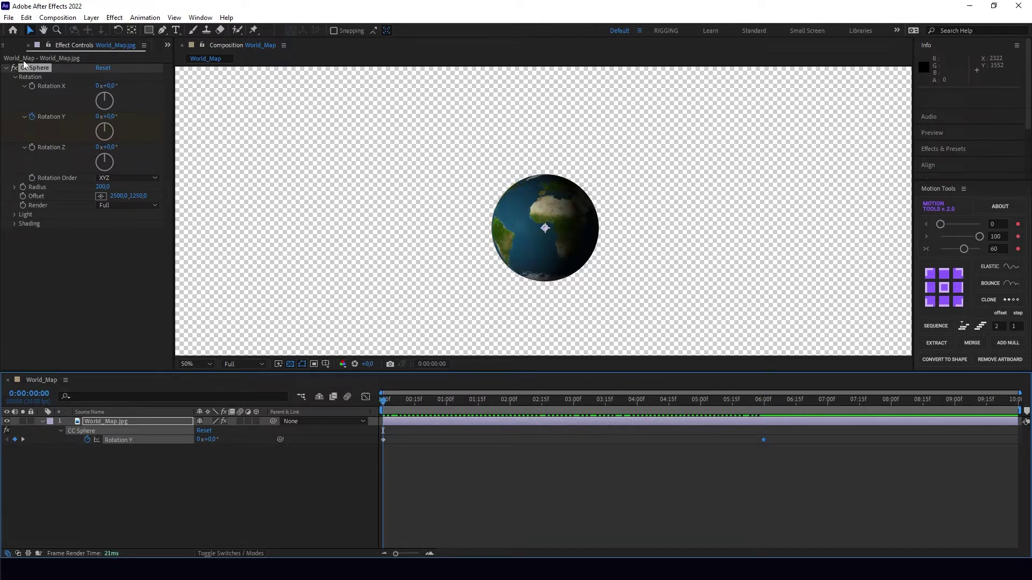
Add Moon.tif from the project footage to the composition as a layer beneath the World_Map.jpg layer
{"action": "left_click", "coordinate": [5, 68]}
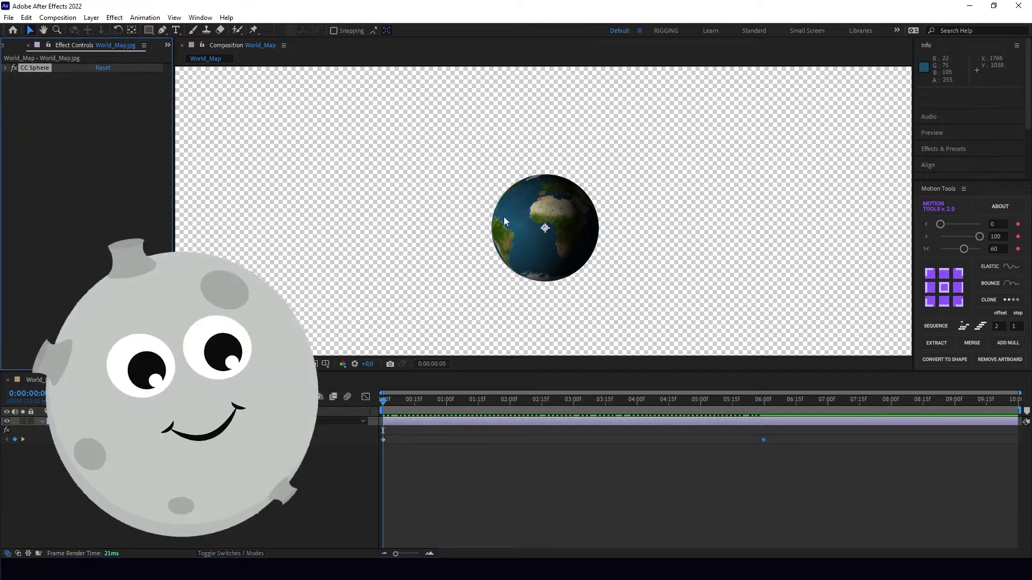
{"action": "scroll", "coordinate": [504, 218], "scroll_direction": "down", "scroll_amount": 3}
{"action": "scroll", "coordinate": [504, 218], "scroll_direction": "up", "scroll_amount": 3}
{"action": "left_click", "coordinate": [67, 186]}
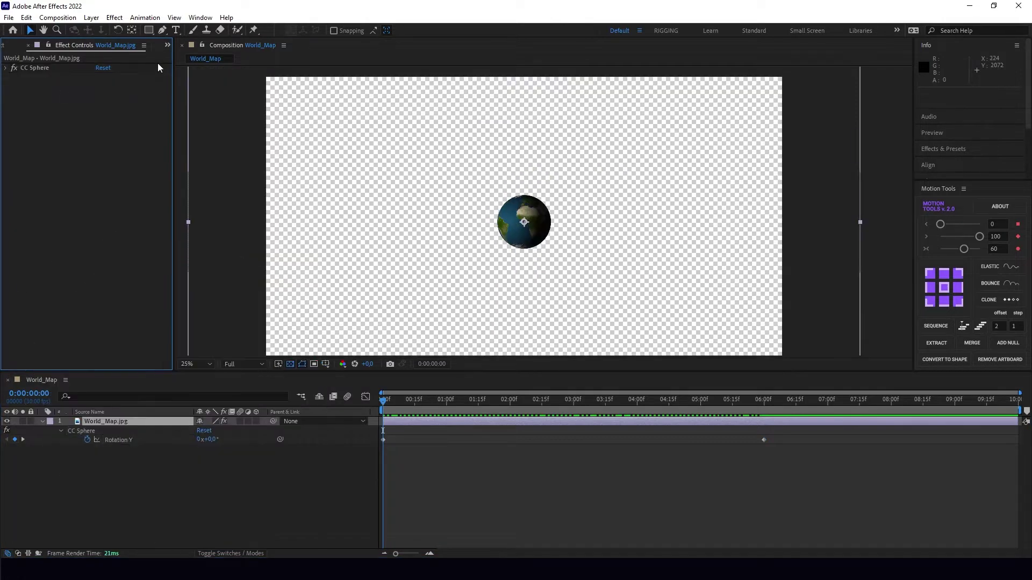
{"action": "left_click", "coordinate": [3, 45]}
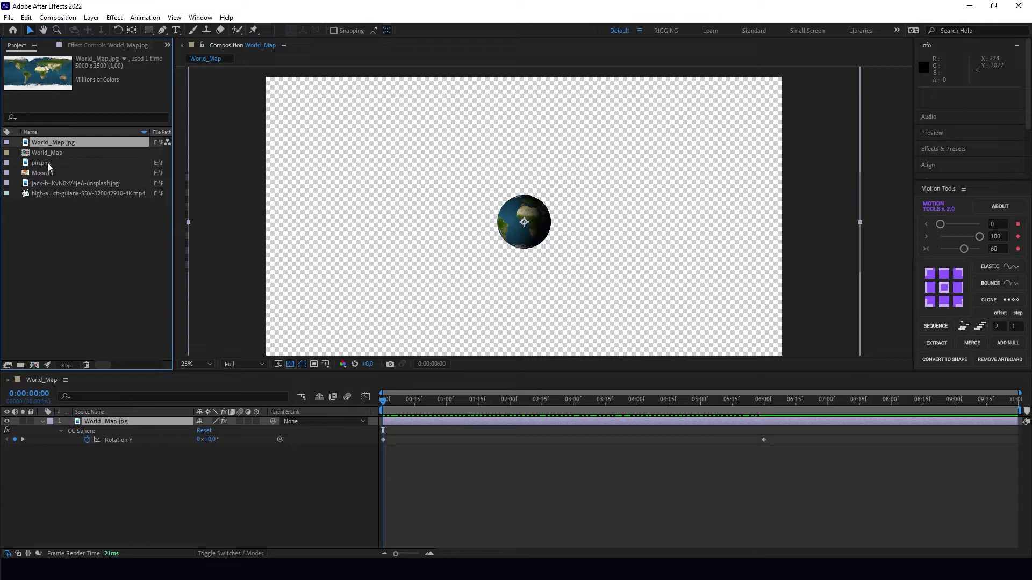
{"action": "left_click_drag", "start_coordinate": [49, 173], "coordinate": [88, 485]}
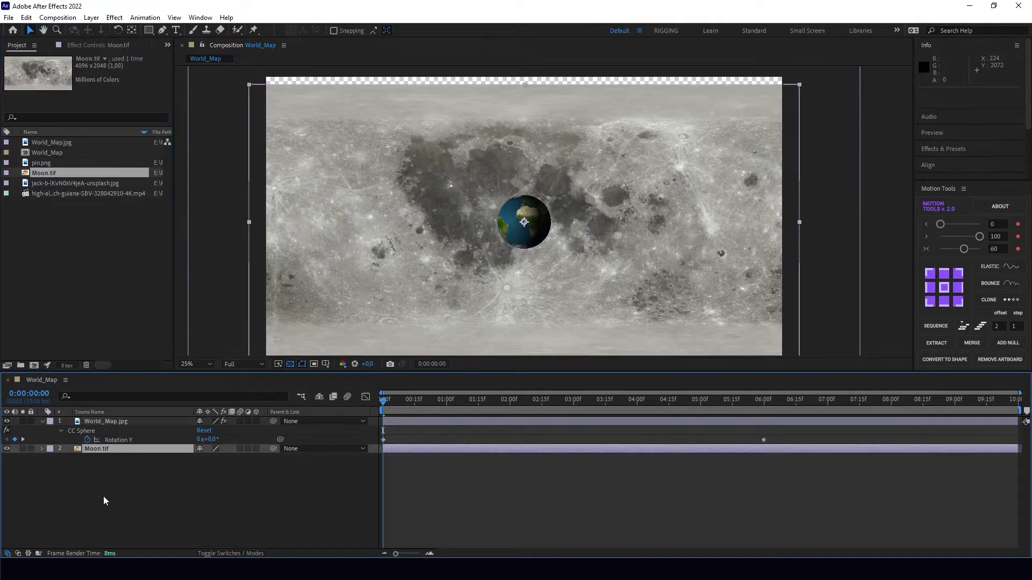
Apply the CC Sphere effect to the Moon.tif layer
{"action": "left_click", "coordinate": [109, 450]}
{"action": "key", "text": "ctrl+space"}
{"action": "type", "text": "cc s"}
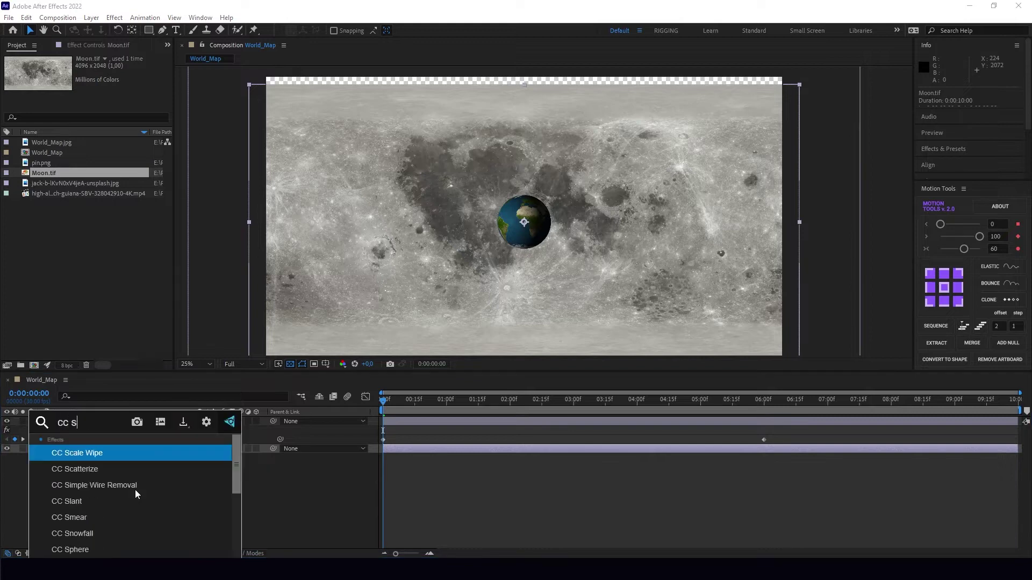
{"action": "type", "text": "phere"}
{"action": "left_click", "coordinate": [133, 452]}
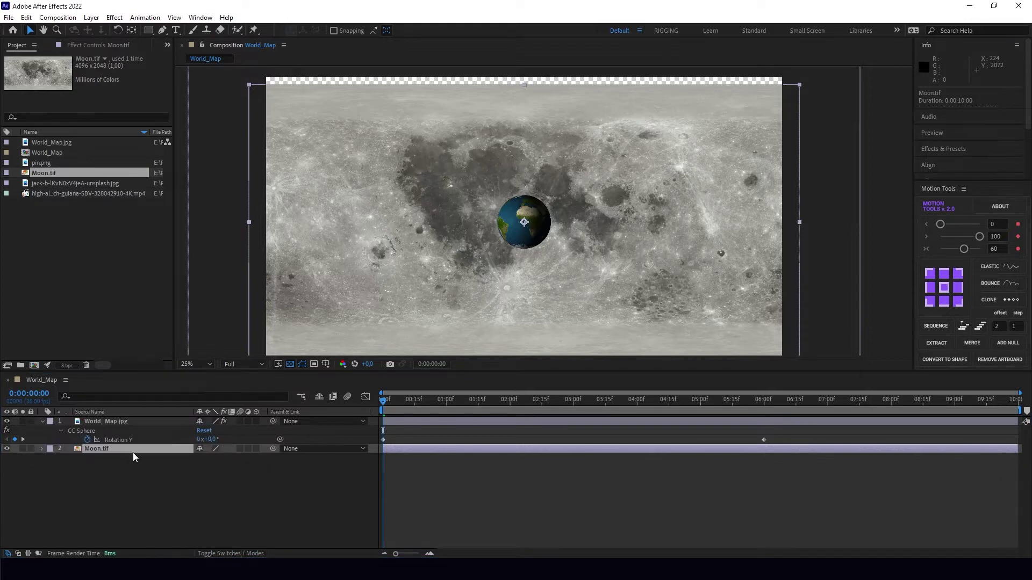
Move the moon sphere above the globe, scale its layer to 20%, and place the layer at about 1916, 656
{"action": "key", "text": "p"}
{"action": "left_click_drag", "start_coordinate": [524, 216], "coordinate": [528, 182]}
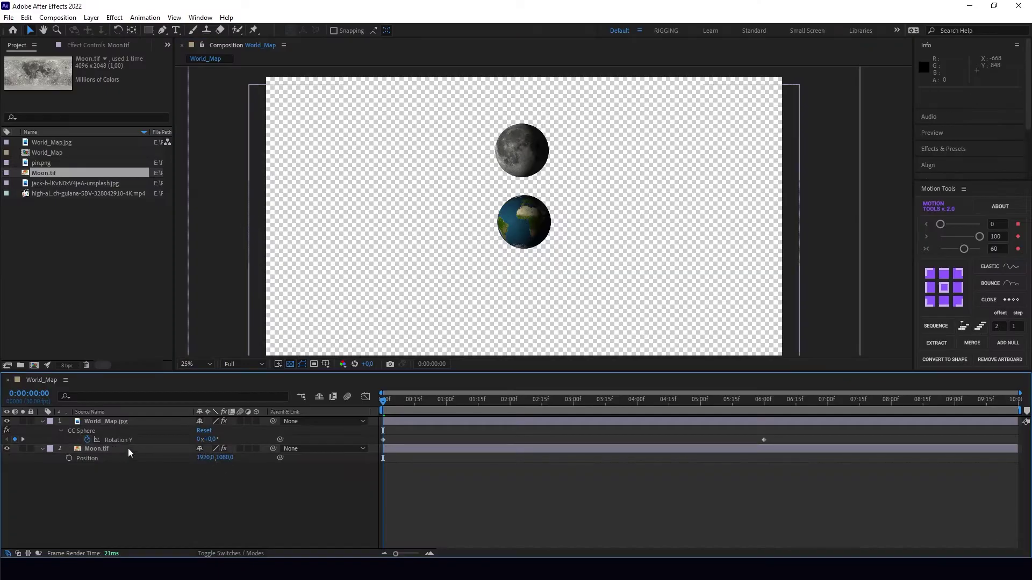
{"action": "left_click", "coordinate": [119, 449]}
{"action": "key", "text": "s"}
{"action": "left_click", "coordinate": [212, 458]}
{"action": "type", "text": "20"}
{"action": "key", "text": "Return"}
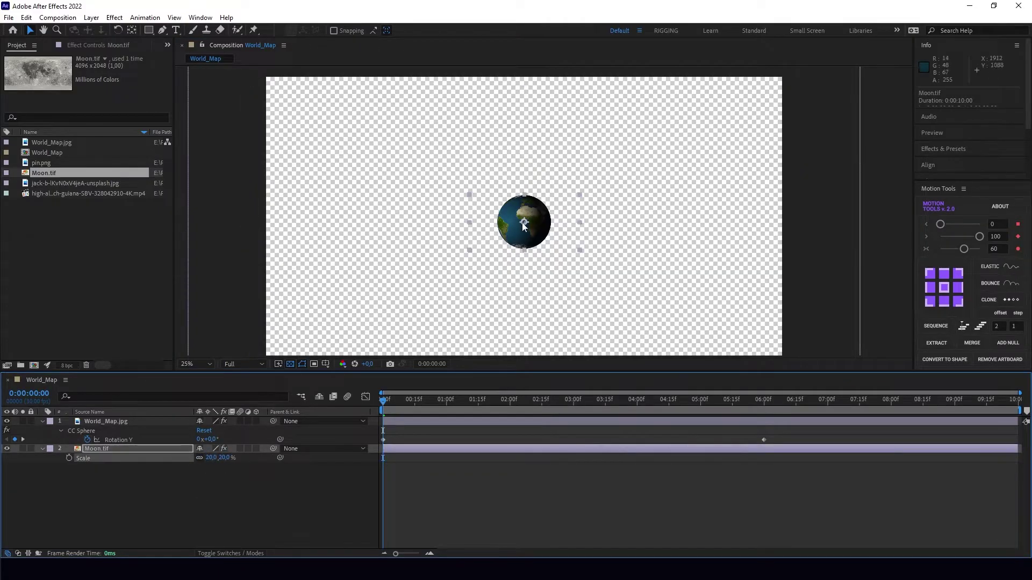
{"action": "left_click", "coordinate": [521, 178]}
{"action": "left_click_drag", "start_coordinate": [521, 178], "coordinate": [522, 164]}
Keyframe the moon's CC Sphere Rotation Y at 0° at the start and 50° at 0:00:06:00
{"action": "key", "text": "F3"}
{"action": "left_click", "coordinate": [6, 69]}
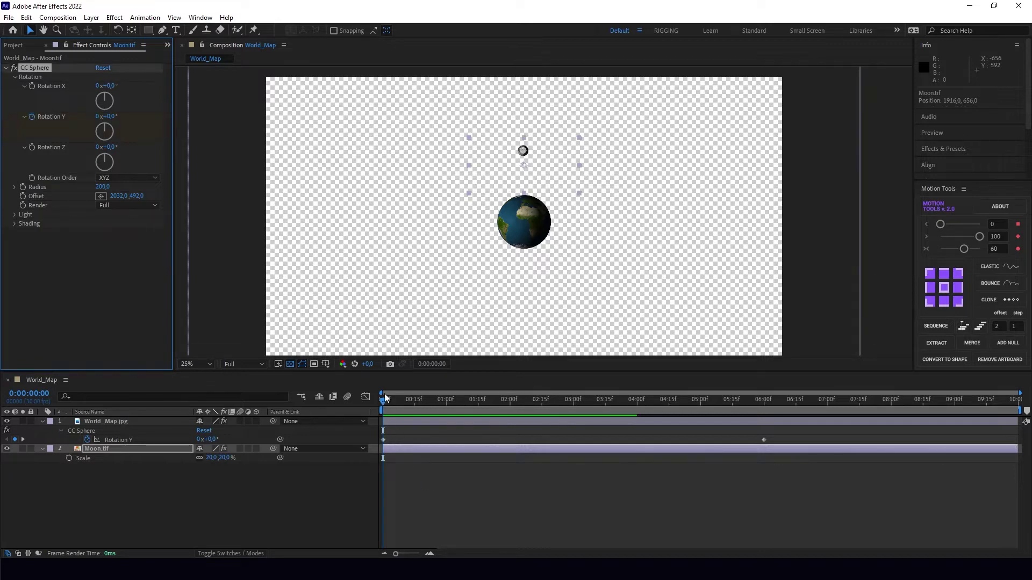
{"action": "left_click", "coordinate": [384, 395]}
{"action": "left_click_drag", "start_coordinate": [383, 405], "coordinate": [762, 430]}
{"action": "left_click", "coordinate": [109, 116]}
{"action": "type", "text": "50"}
{"action": "left_click_drag", "start_coordinate": [765, 404], "coordinate": [339, 421]}
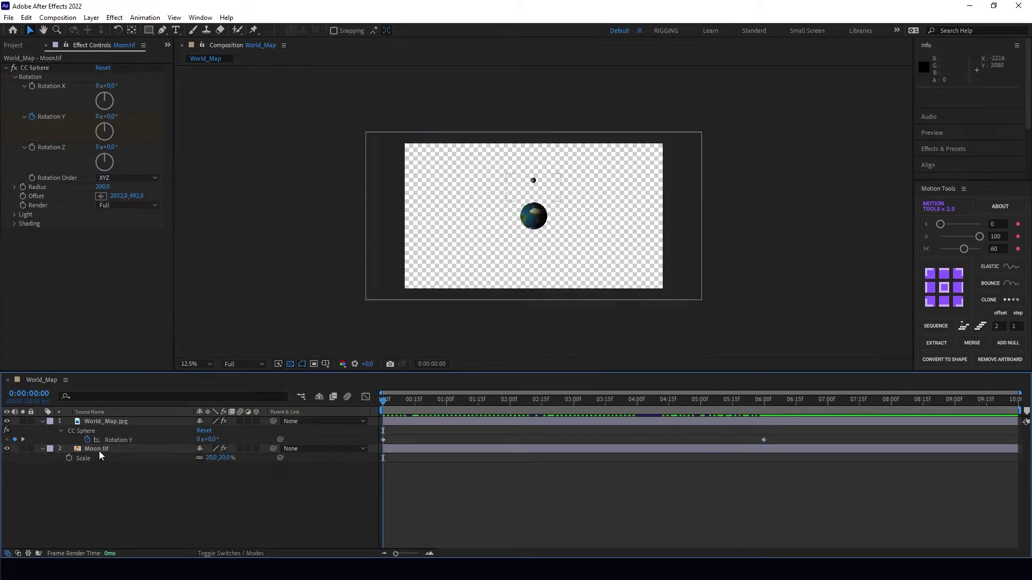
Keyframe the moon's Position at the first frame and, at 0:00:06:00, move it to the lower right beside the globe
{"action": "left_click", "coordinate": [99, 450]}
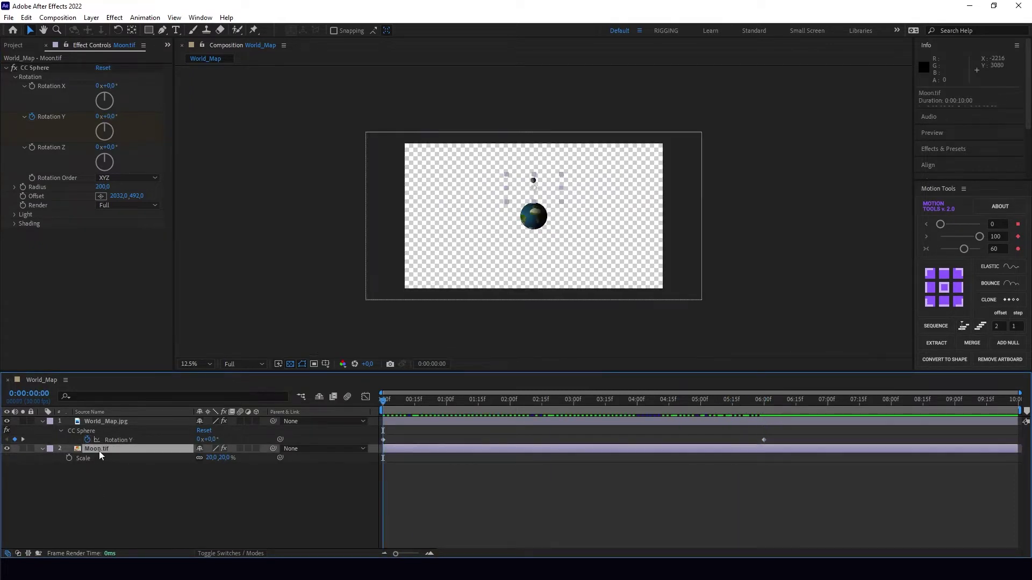
{"action": "key", "text": "p"}
{"action": "left_click", "coordinate": [69, 457]}
{"action": "left_click_drag", "start_coordinate": [383, 401], "coordinate": [763, 415]}
{"action": "scroll", "coordinate": [533, 192], "scroll_direction": "up", "scroll_amount": 1}
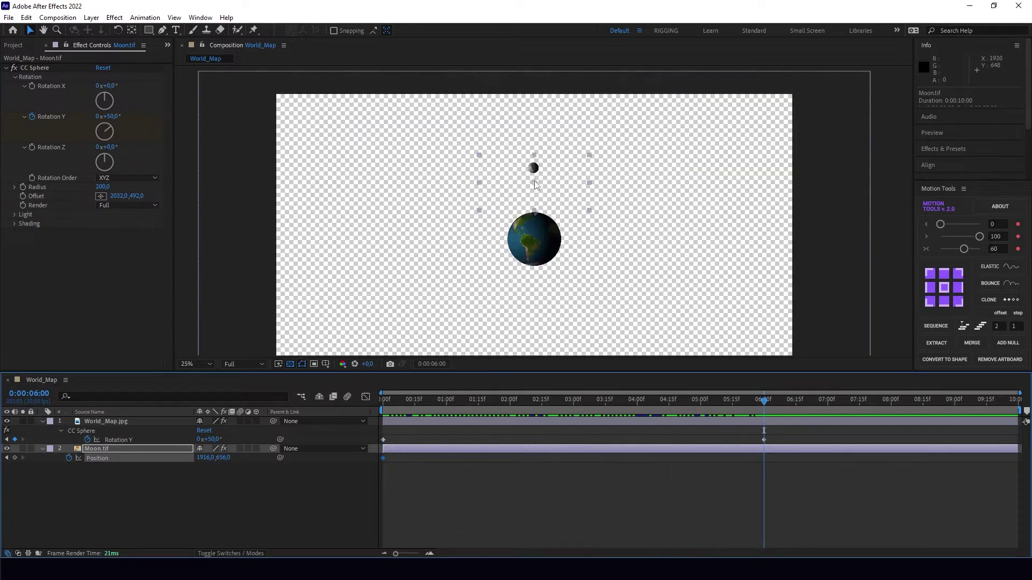
{"action": "left_click_drag", "start_coordinate": [539, 171], "coordinate": [675, 253]}
Add a moon Position keyframe at 0:00:02:24 at about 2518, 691 to bend its path around the globe
{"action": "left_click_drag", "start_coordinate": [763, 414], "coordinate": [560, 423]}
{"action": "left_click_drag", "start_coordinate": [598, 219], "coordinate": [615, 190]}
{"action": "scroll", "coordinate": [660, 203], "scroll_direction": "up", "scroll_amount": 2}
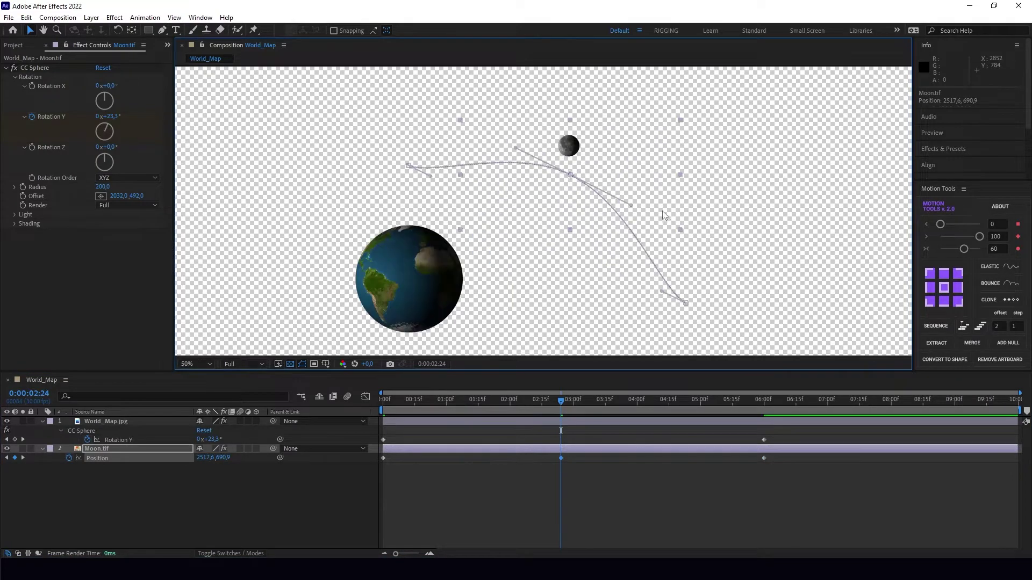
Reshape the moon's motion path into a smooth arc by adjusting the curve handles and the starting position above the globe
{"action": "left_click_drag", "start_coordinate": [660, 295], "coordinate": [680, 273]}
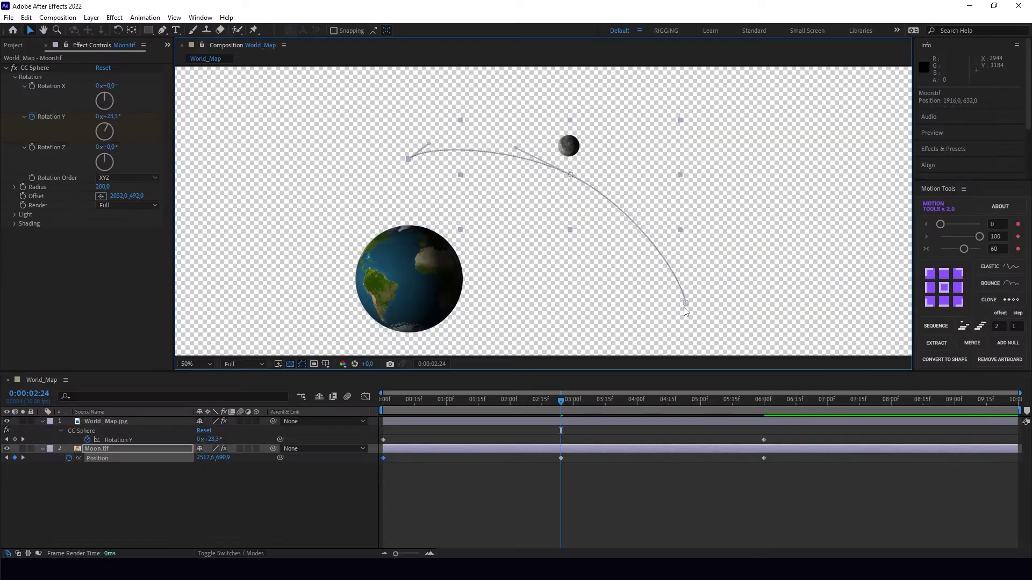
{"action": "scroll", "coordinate": [501, 220], "scroll_direction": "down", "scroll_amount": 2}
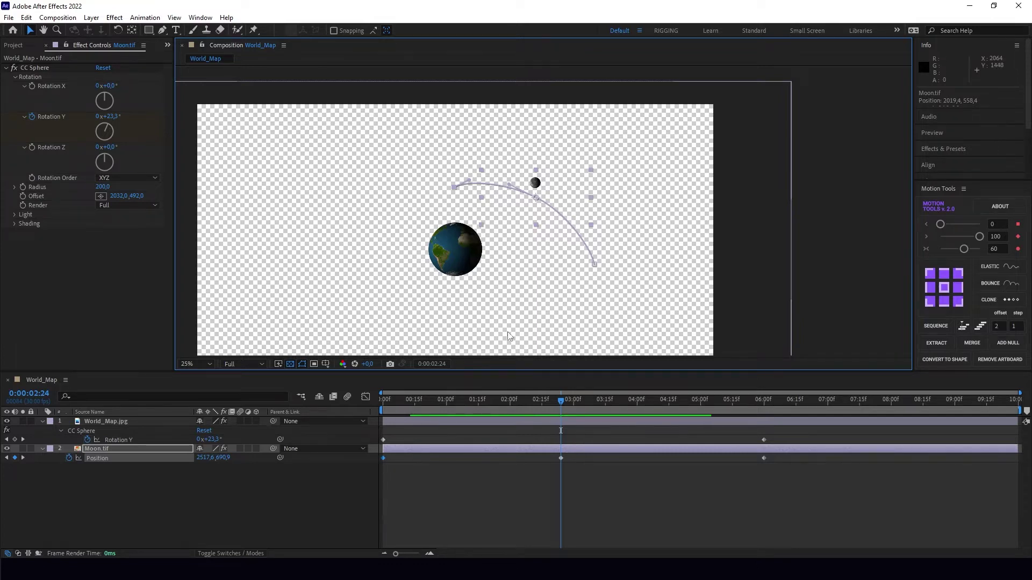
Keyframe the moon layer's Scale at 20% on the first frame and 25% at 0:00:06:00
{"action": "key", "text": "Home"}
{"action": "left_click", "coordinate": [97, 449]}
{"action": "key", "text": "s"}
{"action": "left_click", "coordinate": [69, 458]}
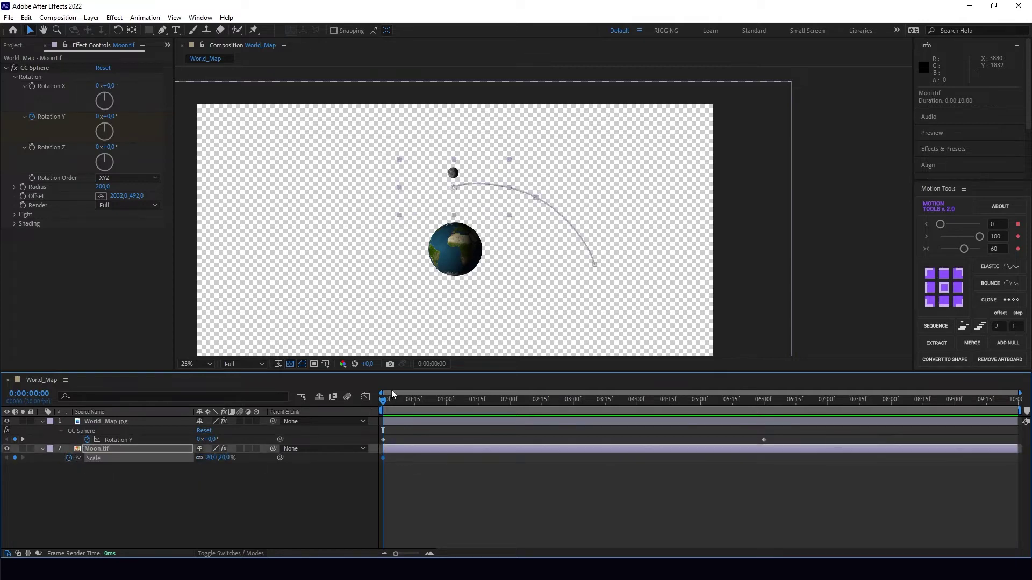
{"action": "left_click_drag", "start_coordinate": [383, 409], "coordinate": [763, 408]}
{"action": "left_click", "coordinate": [211, 457]}
{"action": "type", "text": "25"}
{"action": "key", "text": "Return"}
{"action": "left_click", "coordinate": [380, 488]}
{"action": "key", "text": "Home"}
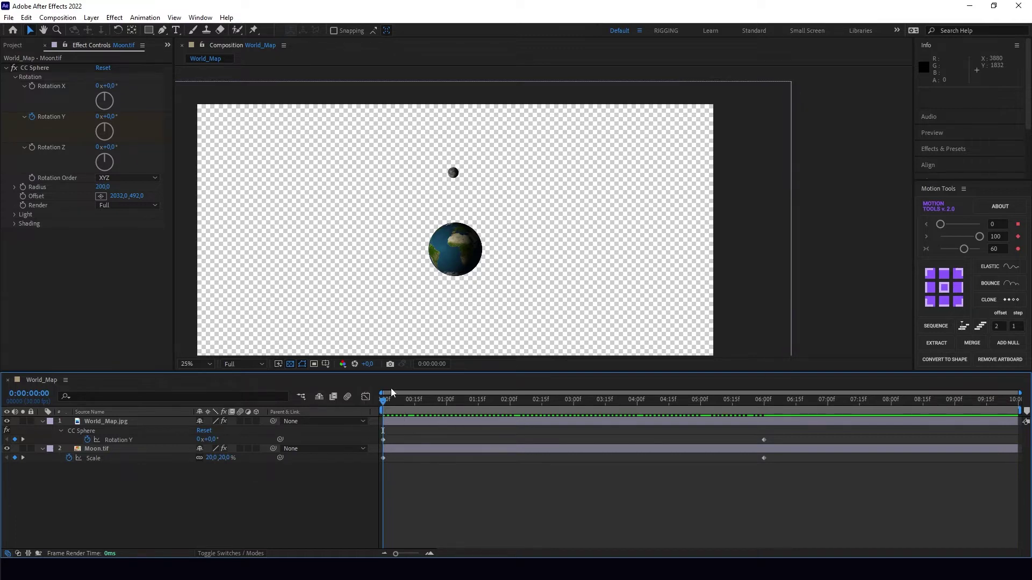
{"action": "left_click_drag", "start_coordinate": [792, 429], "coordinate": [339, 488]}
{"action": "left_click", "coordinate": [315, 509]}
{"action": "left_click_drag", "start_coordinate": [720, 422], "coordinate": [644, 455]}
{"action": "key", "text": "ctrl+z"}
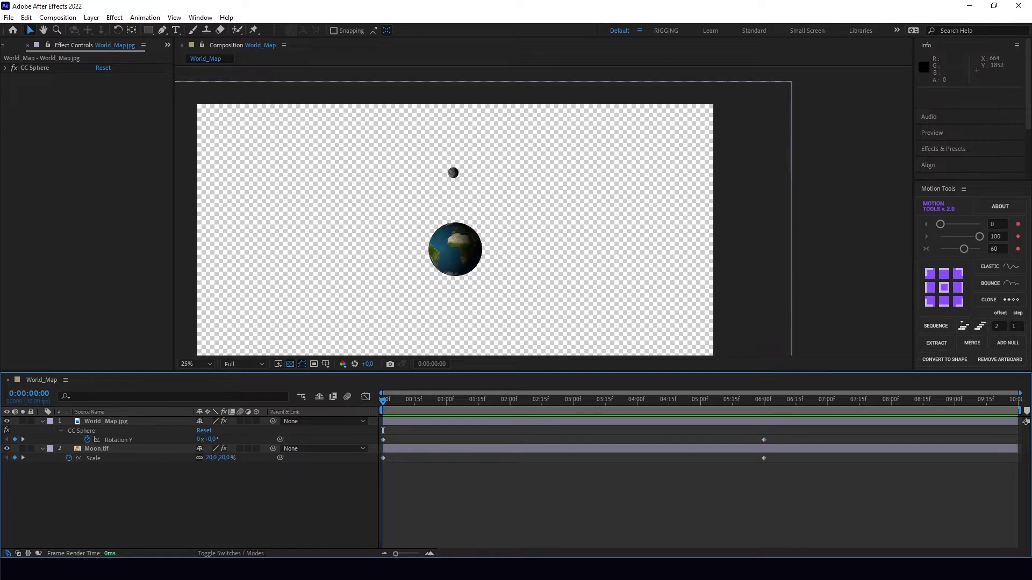
Collapse the World_Map.jpg layer and add the jack-b starfield image as the background layer beneath the moon
{"action": "left_click", "coordinate": [42, 421]}
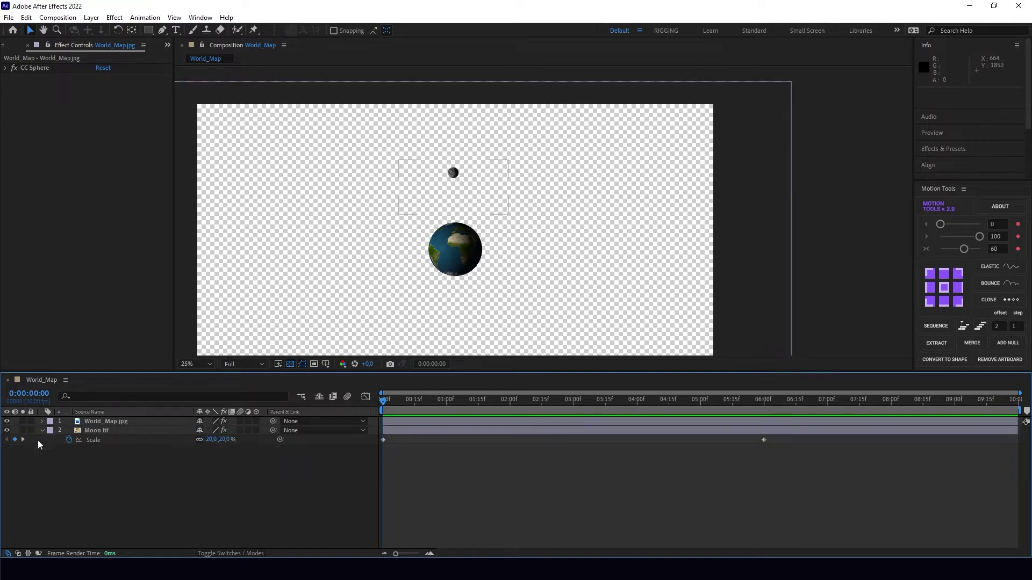
{"action": "left_click", "coordinate": [3, 46]}
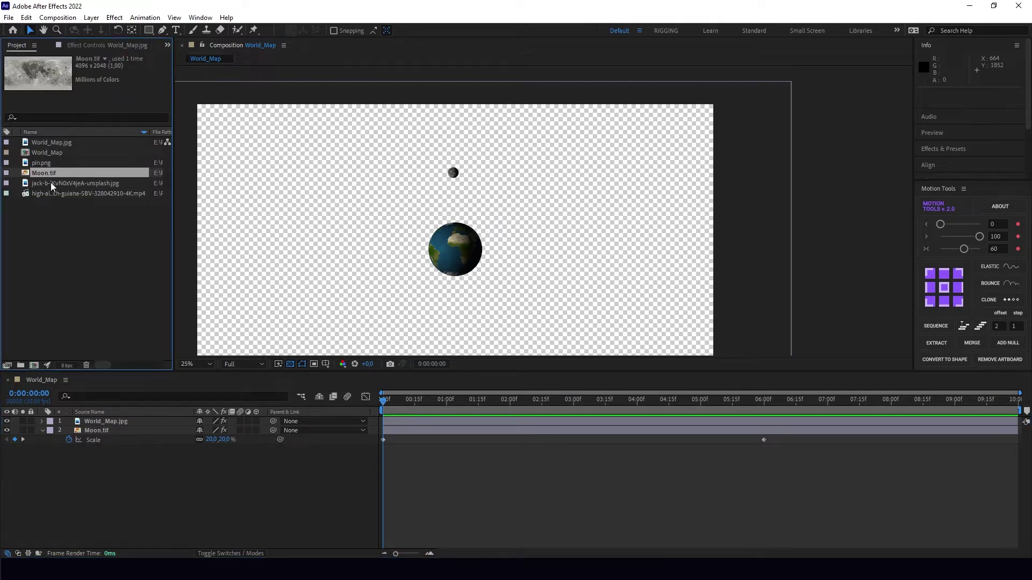
{"action": "left_click_drag", "start_coordinate": [51, 183], "coordinate": [157, 477]}
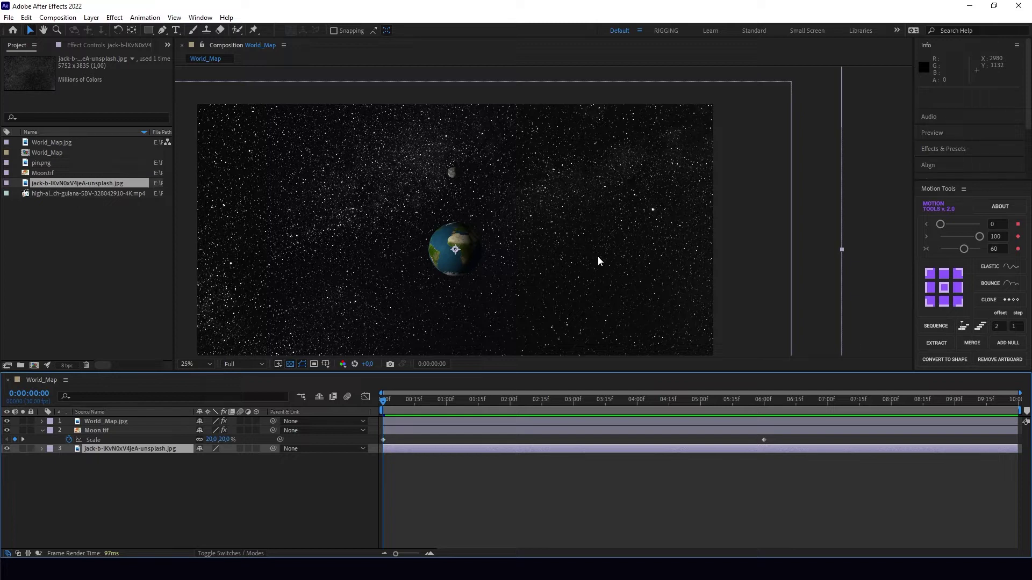
{"action": "left_click", "coordinate": [137, 491]}
Apply the Glow effect to the starfield layer and show its effect settings
{"action": "left_click", "coordinate": [161, 448]}
{"action": "key", "text": "ctrl+space"}
{"action": "type", "text": "glow"}
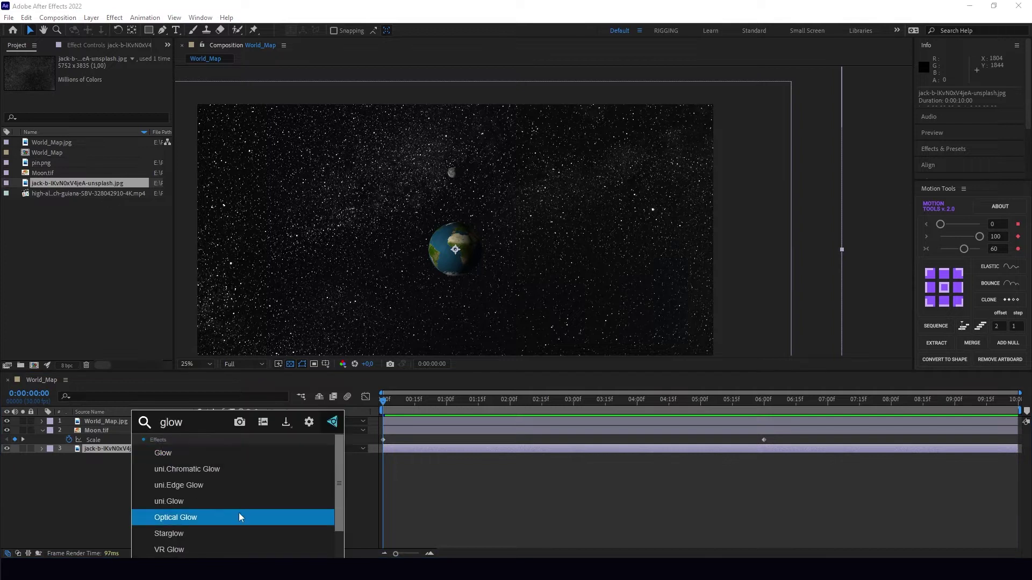
{"action": "left_click", "coordinate": [196, 455]}
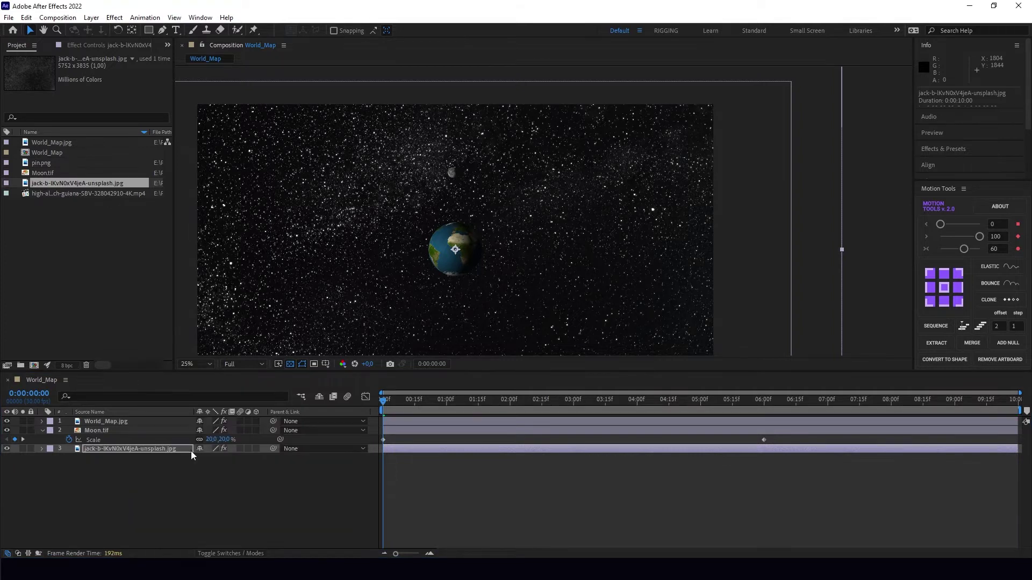
{"action": "left_click", "coordinate": [73, 44]}
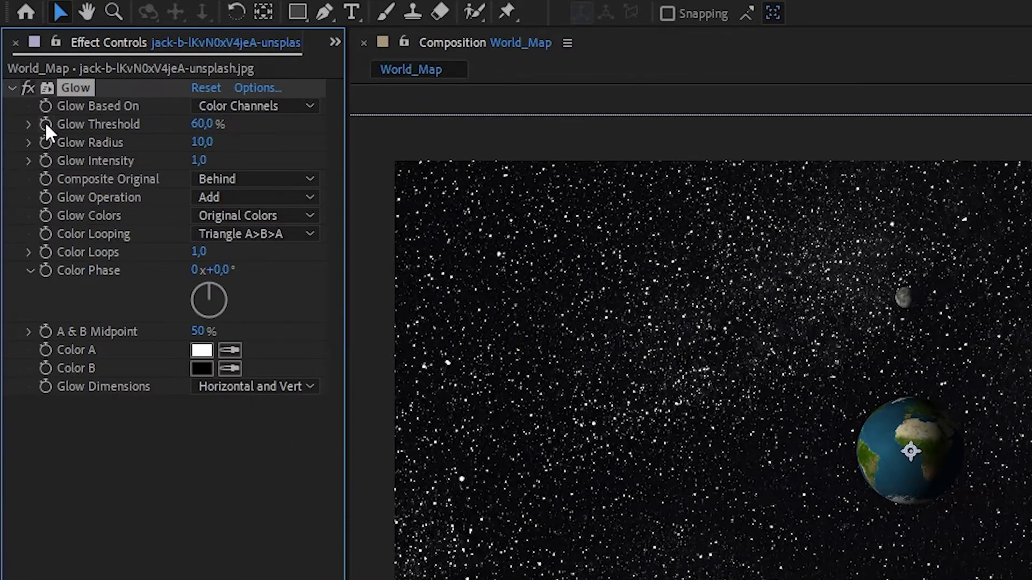
Enable expressions on the starfield's Glow Threshold, Glow Radius and Glow Intensity
{"action": "left_click", "coordinate": [45, 123], "text": "alt"}
{"action": "left_click", "coordinate": [45, 142], "text": "alt"}
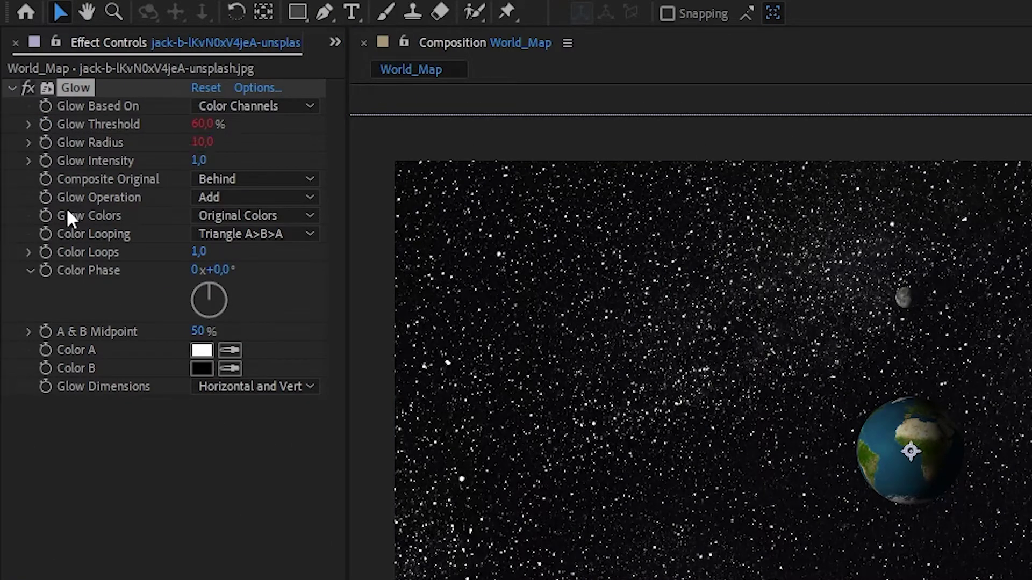
{"action": "left_click", "coordinate": [46, 159], "text": "alt"}
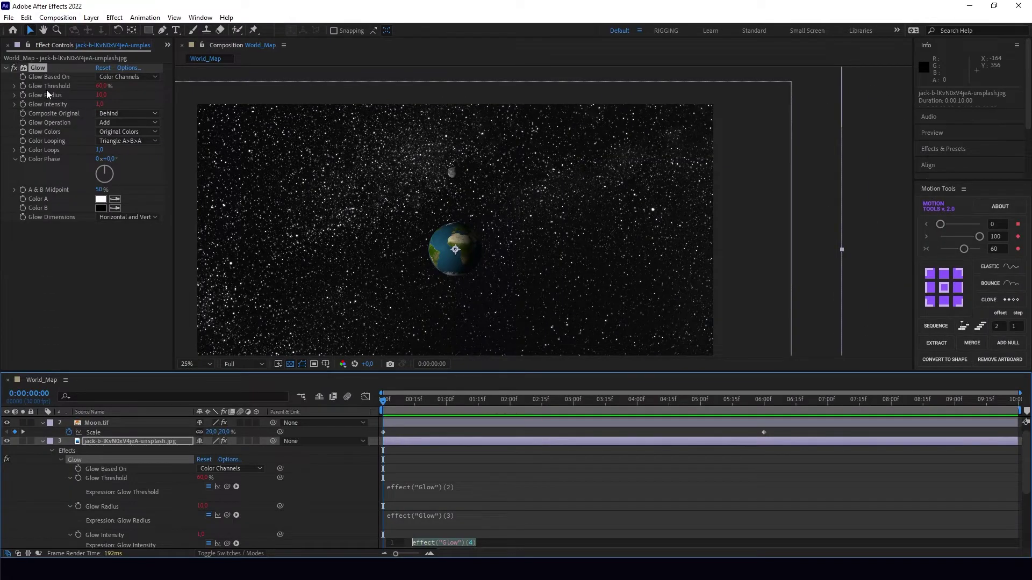
{"action": "left_click", "coordinate": [468, 495]}
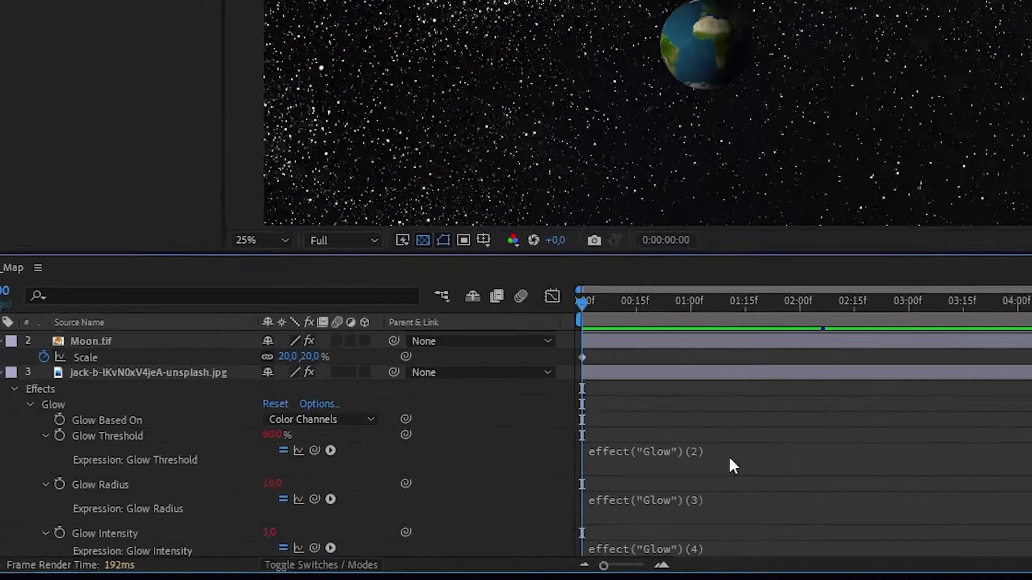
Set the Glow Threshold expression to wiggle(5,15)
{"action": "left_click", "coordinate": [468, 491]}
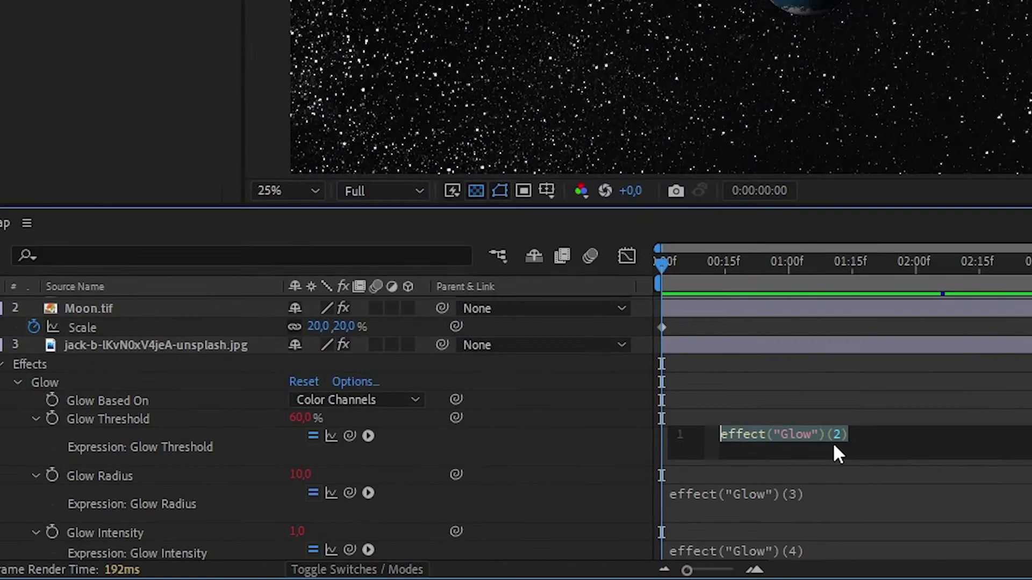
{"action": "type", "text": "wiggle("}
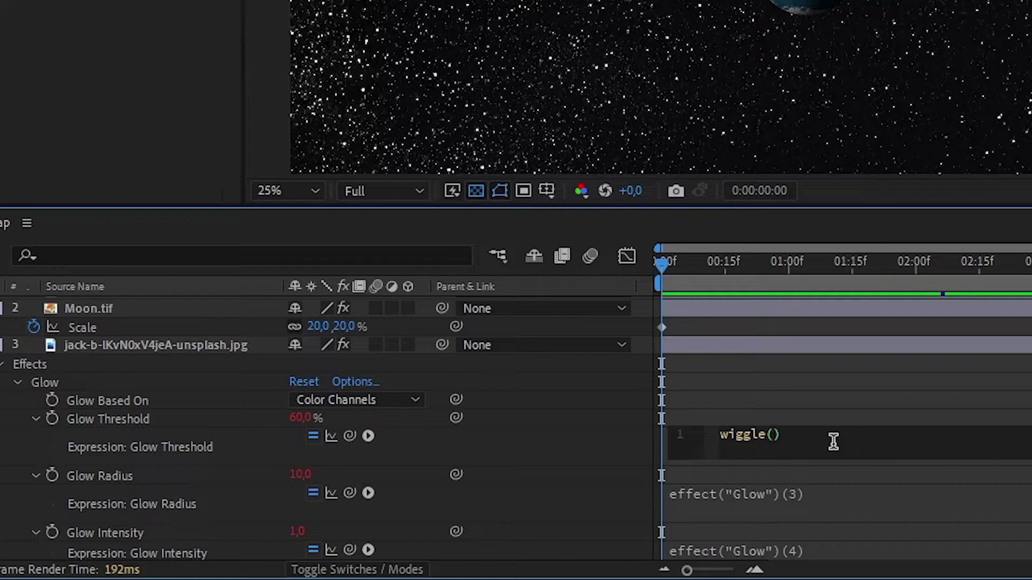
{"action": "type", "text": "5"}
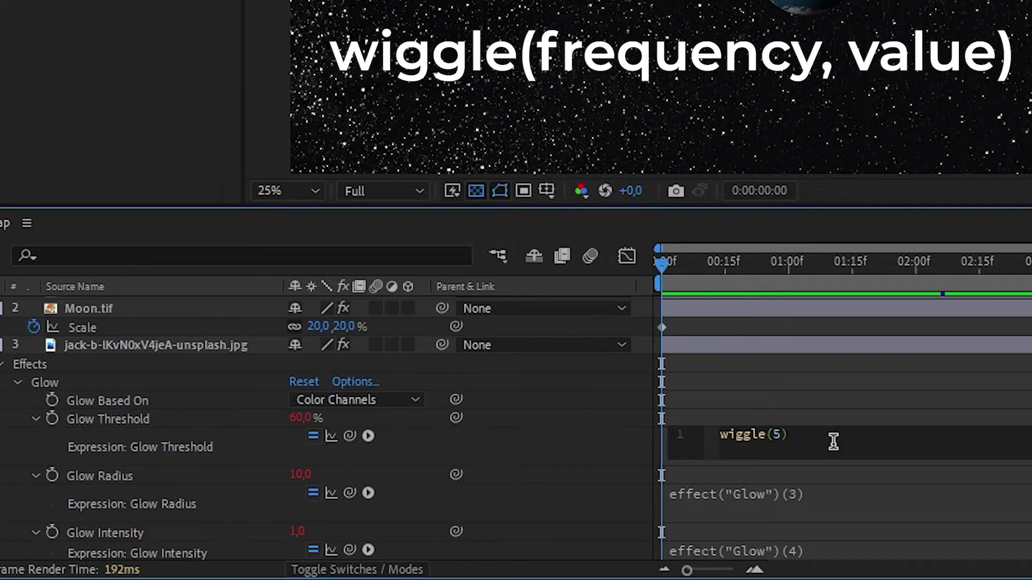
{"action": "type", "text": ",15"}
{"action": "left_click", "coordinate": [933, 383]}
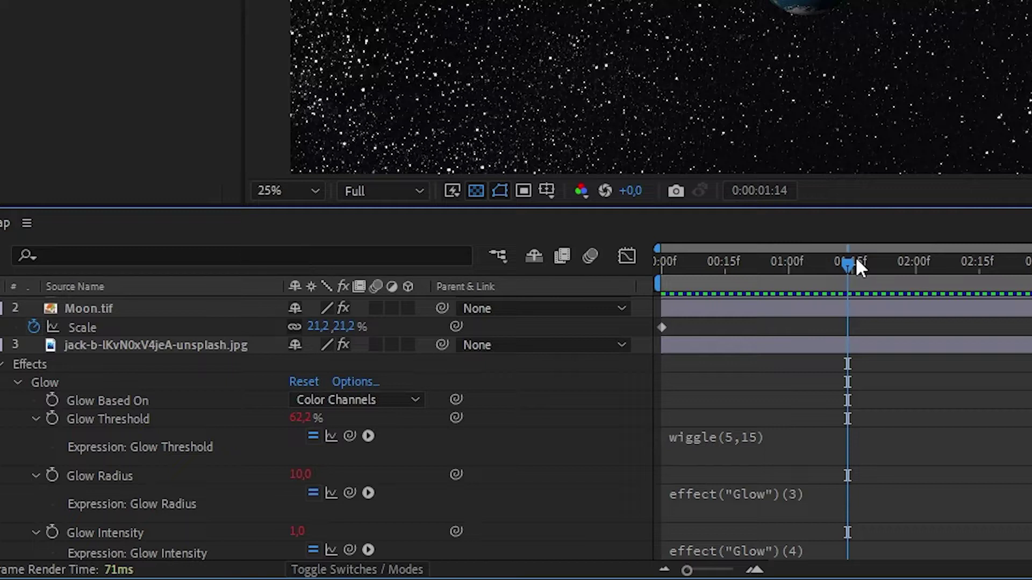
Preview the wiggling glow on the stars through the timeline and return to the first frame
{"action": "left_click_drag", "start_coordinate": [855, 258], "coordinate": [534, 260]}
{"action": "key", "text": "space"}
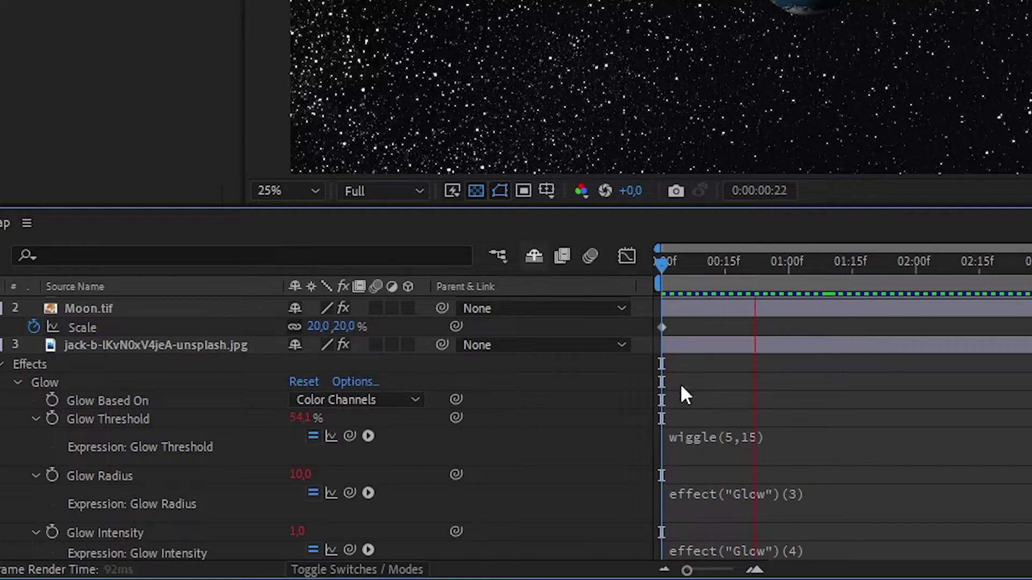
{"action": "key", "text": "space"}
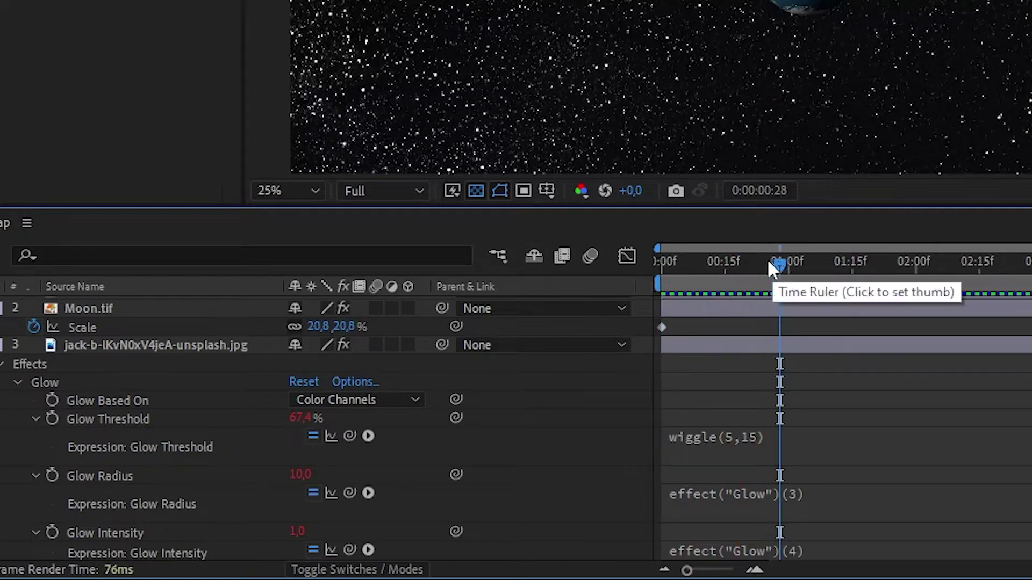
{"action": "key", "text": "space"}
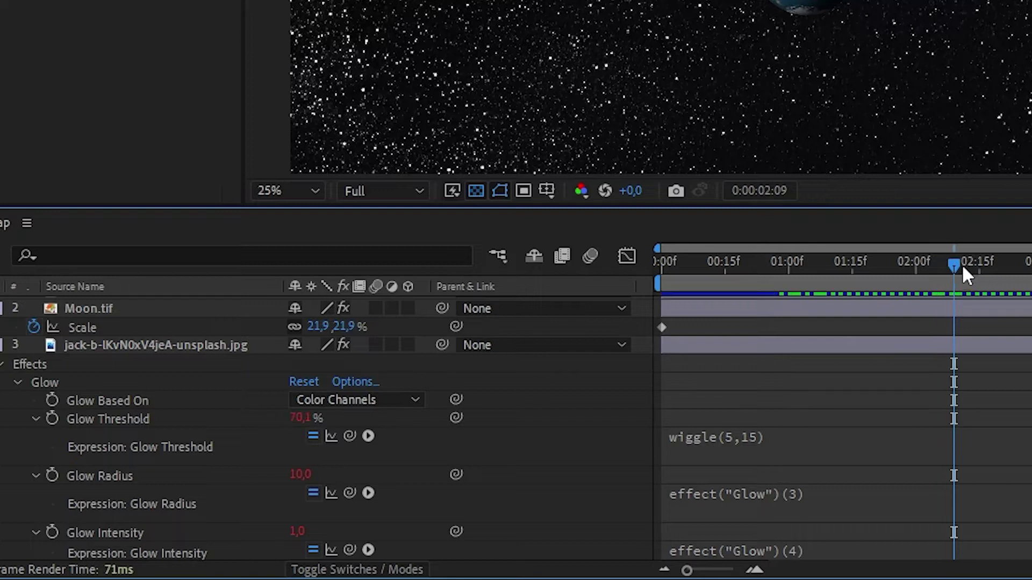
{"action": "left_click_drag", "start_coordinate": [963, 267], "coordinate": [1031, 267]}
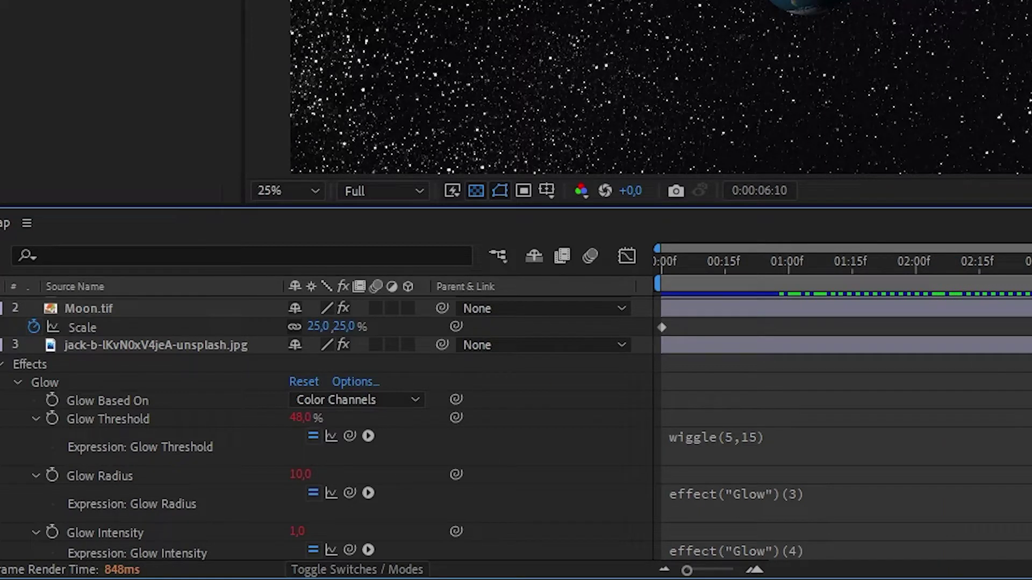
{"action": "key", "text": "Home"}
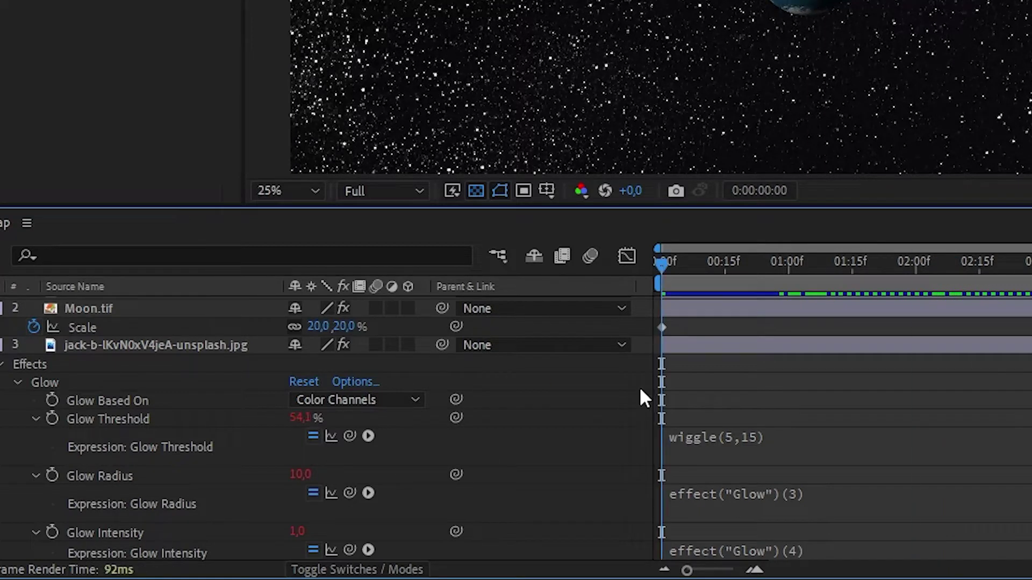
Set the Glow Radius expression to wiggle(5,10)
{"action": "left_click", "coordinate": [739, 440]}
{"action": "left_click", "coordinate": [734, 497]}
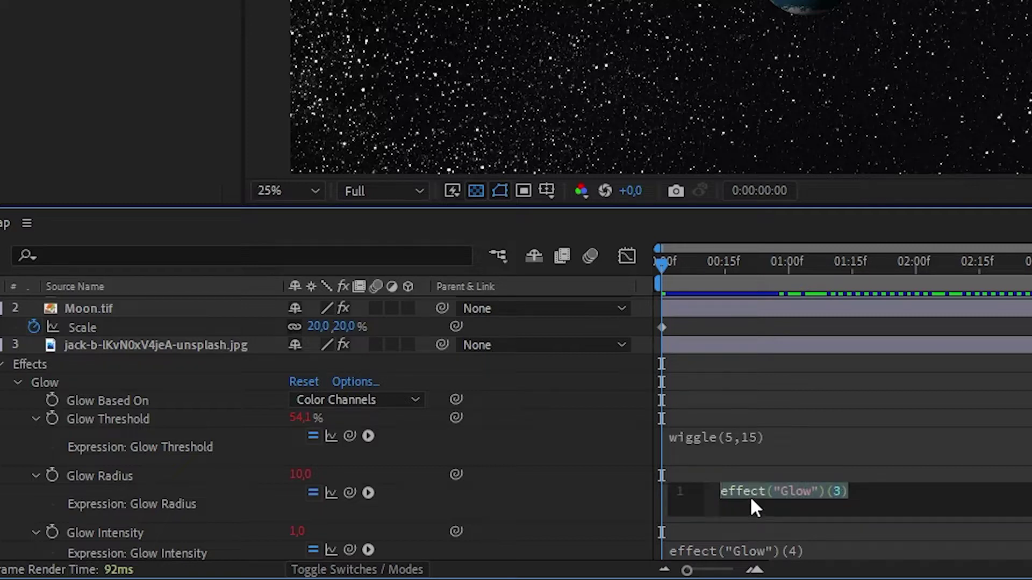
{"action": "type", "text": "wif"}
{"action": "key", "text": "BackSpace"}
{"action": "type", "text": "ggle"}
{"action": "key", "text": "Return"}
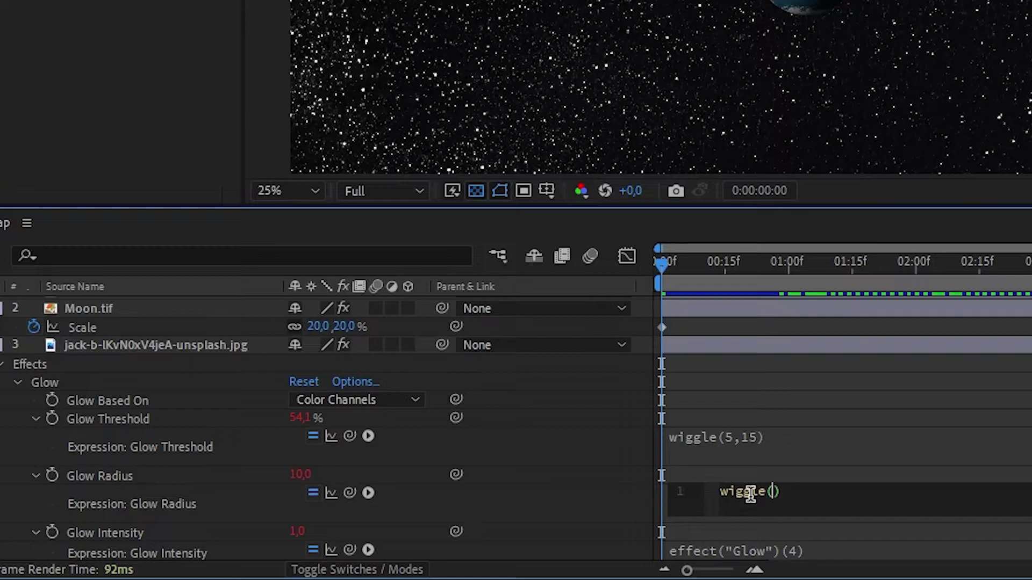
{"action": "type", "text": "5,10"}
{"action": "left_click", "coordinate": [741, 437]}
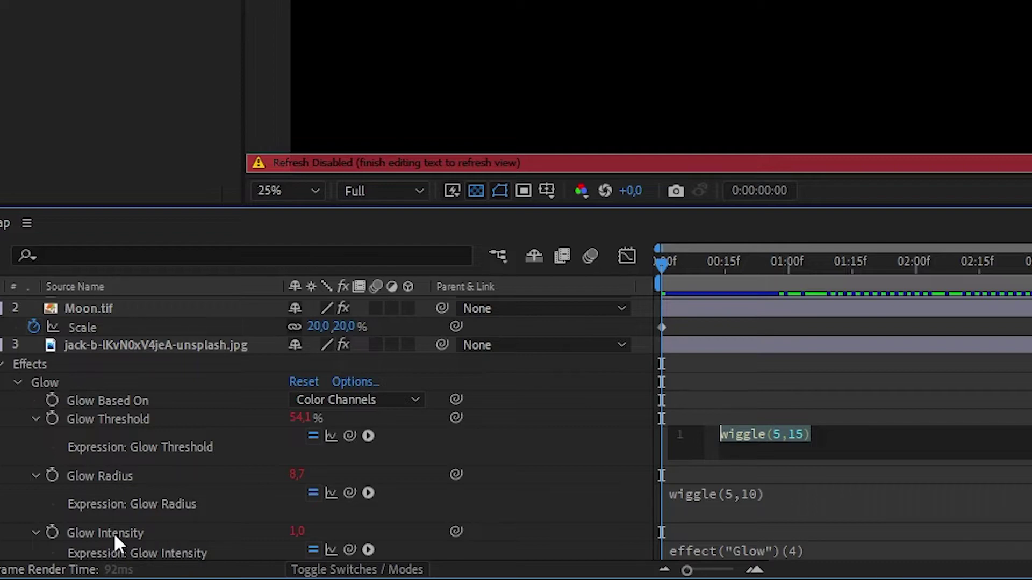
Set the Glow Intensity expression to wiggle(5,1)
{"action": "left_click", "coordinate": [839, 533]}
{"action": "scroll", "coordinate": [821, 534], "scroll_direction": "down", "scroll_amount": 4}
{"action": "left_click", "coordinate": [782, 438]}
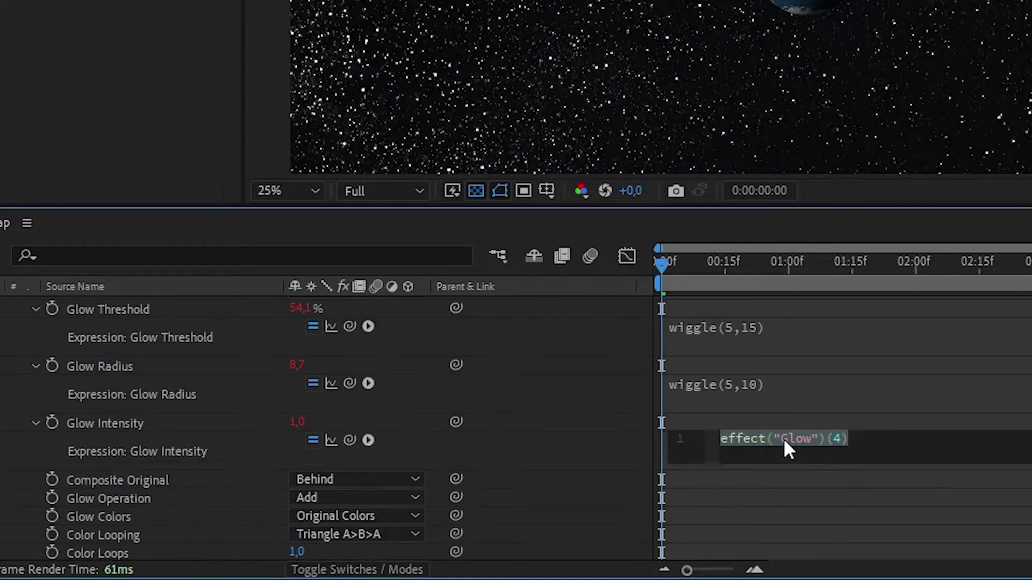
{"action": "type", "text": "wiggle()"}
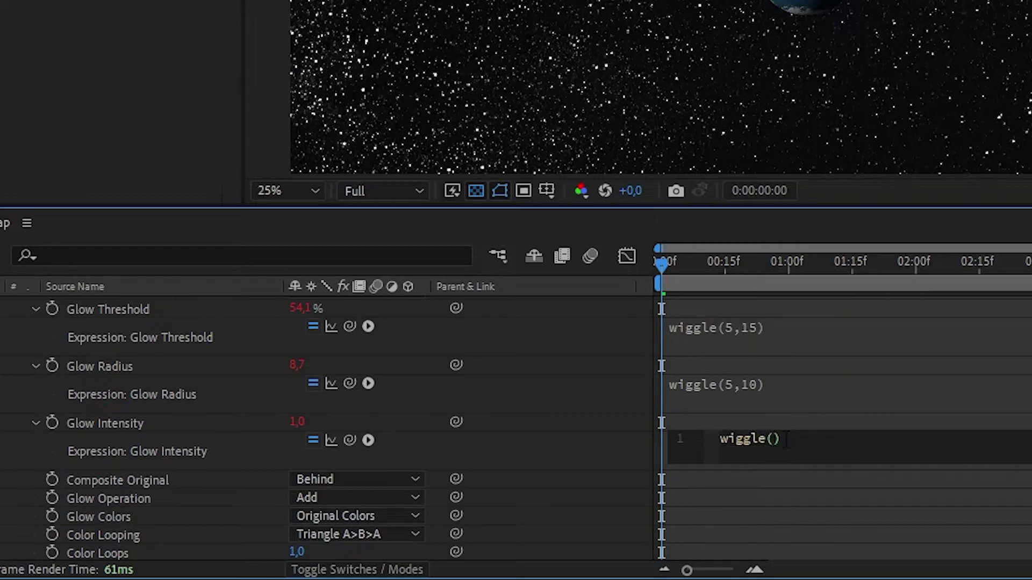
{"action": "type", "text": "5,1"}
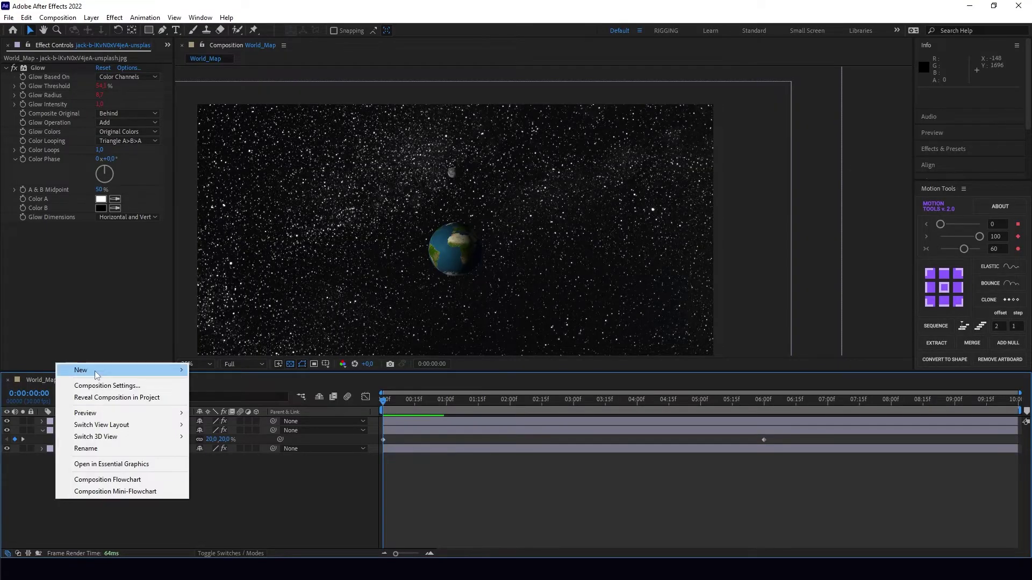
Add a two-node camera to the composition with the default camera settings
{"action": "mouse_move", "coordinate": [100, 372]}
{"action": "left_click", "coordinate": [217, 421]}
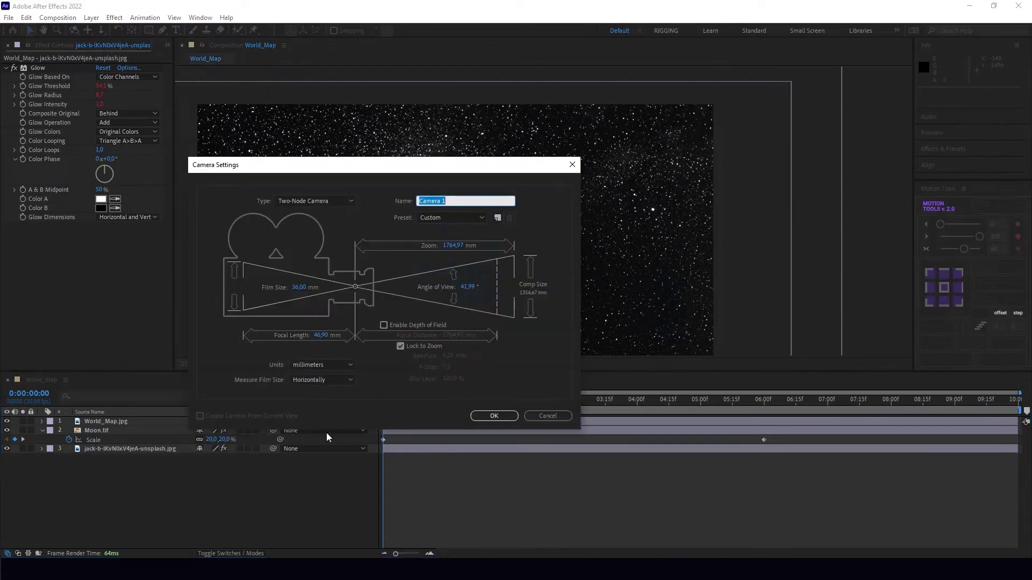
{"action": "left_click", "coordinate": [494, 416]}
Create a null object and parent the camera layer to it
{"action": "right_click", "coordinate": [134, 517]}
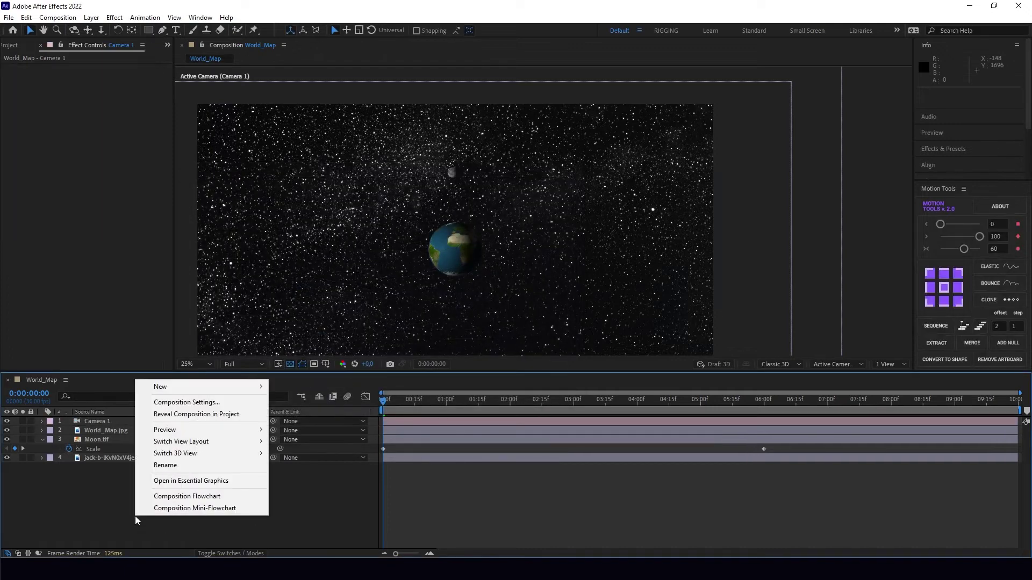
{"action": "mouse_move", "coordinate": [173, 387]}
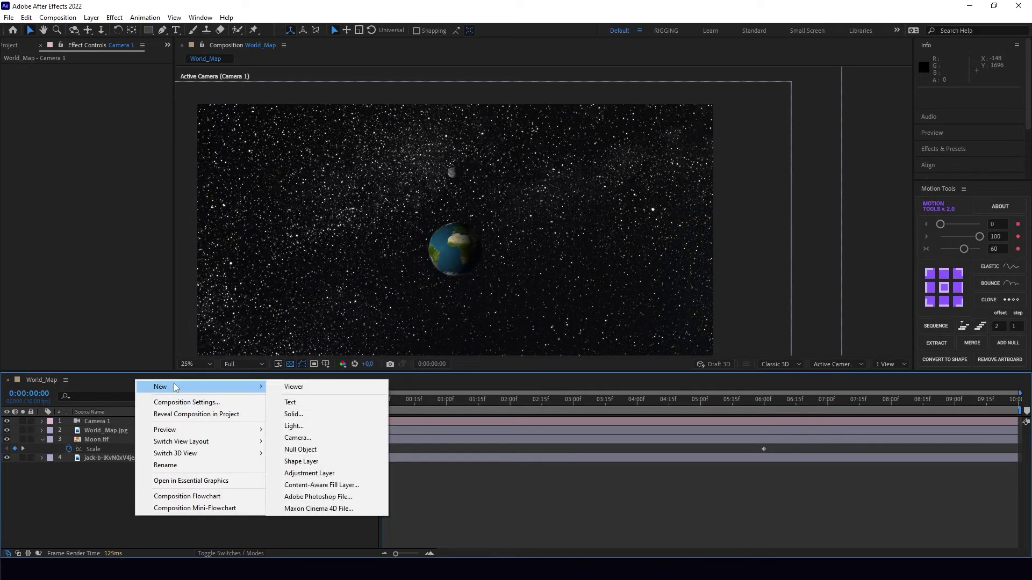
{"action": "left_click", "coordinate": [314, 453]}
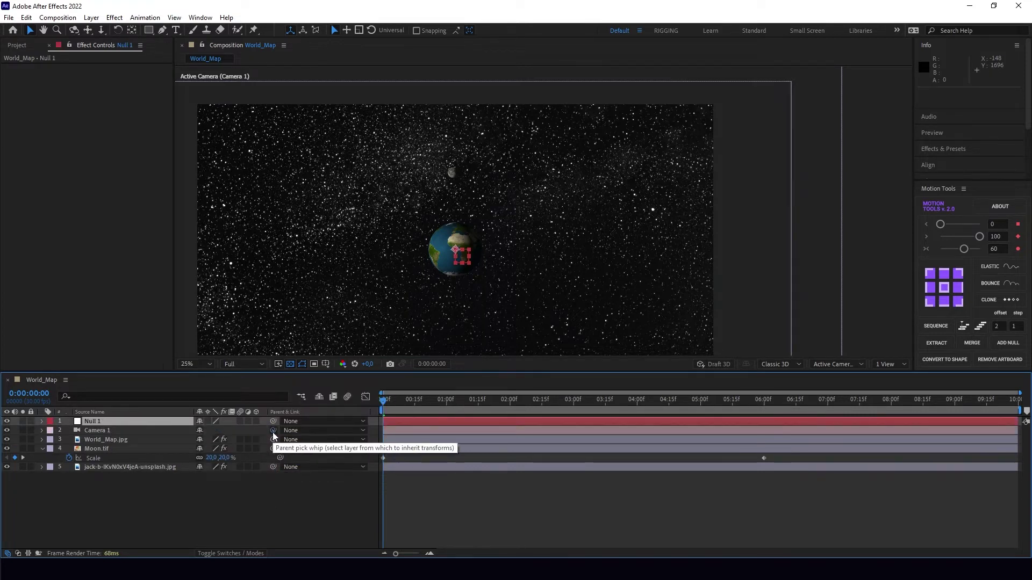
{"action": "left_click_drag", "start_coordinate": [272, 431], "coordinate": [98, 424]}
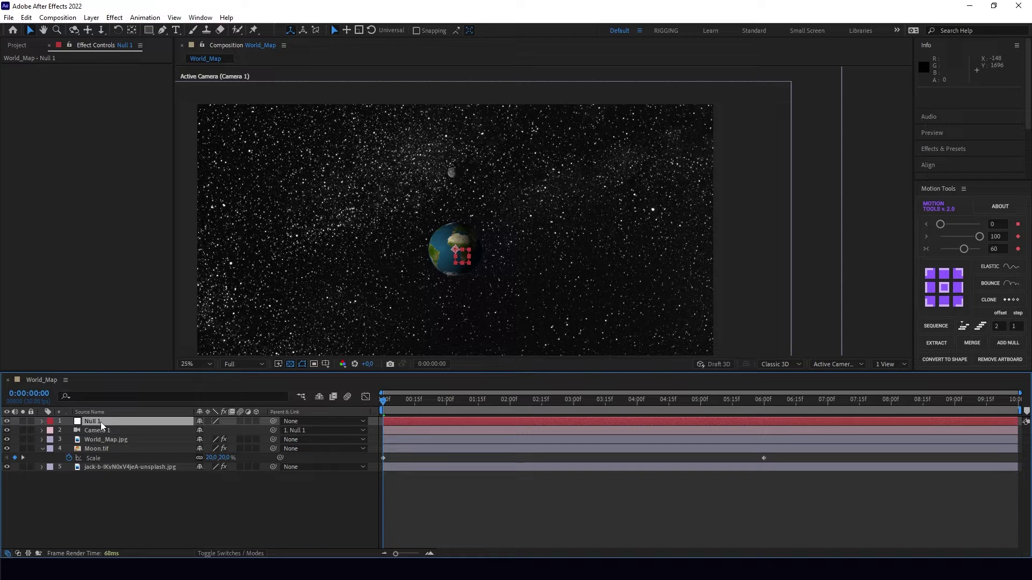
Rename the null layer to Camera Controller
{"action": "key", "text": "Return"}
{"action": "type", "text": "Came"}
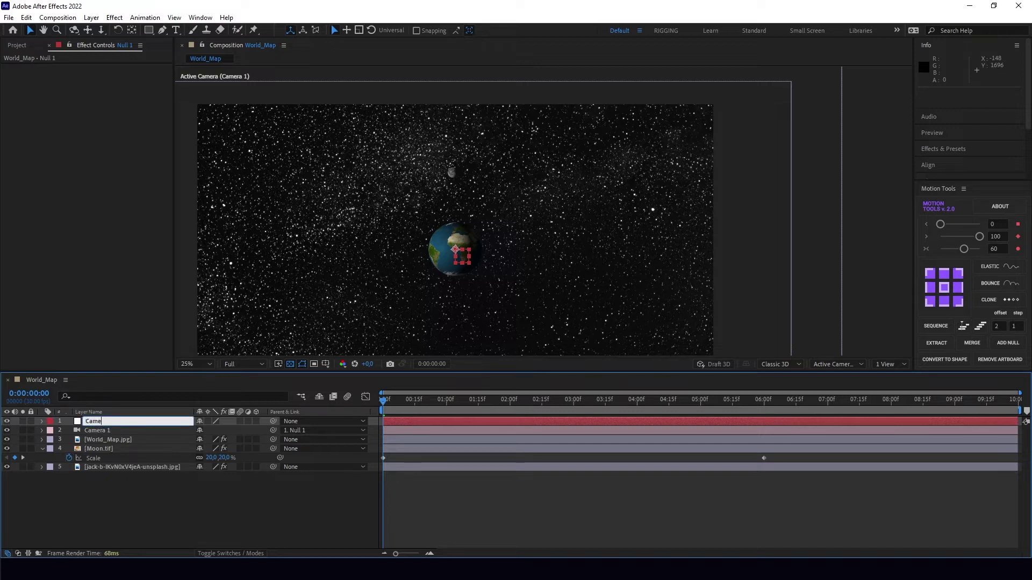
{"action": "type", "text": "ra Controller"}
{"action": "key", "text": "Return"}
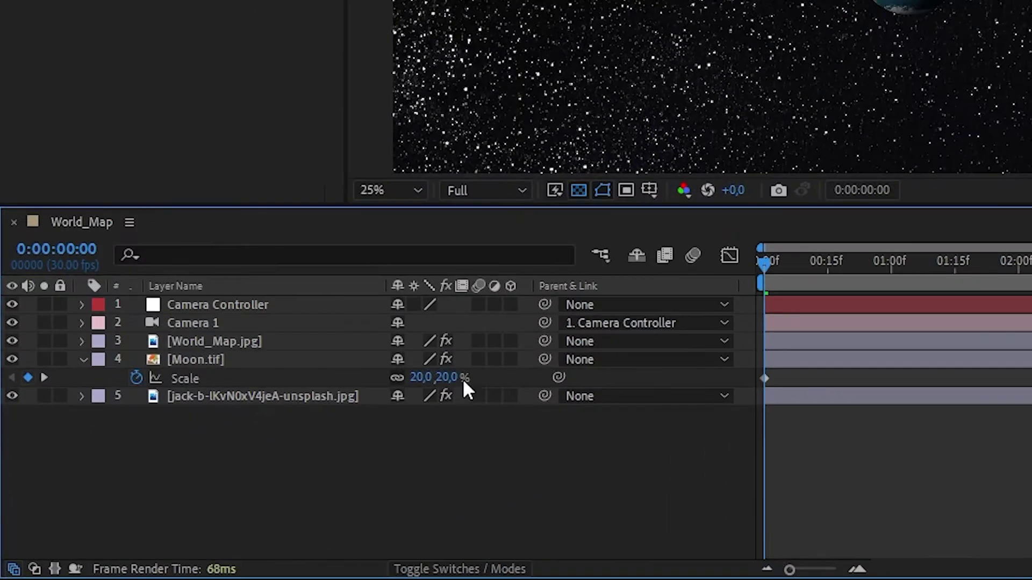
Make the Camera Controller, World_Map.jpg and Moon.tif layers 3D, and collapse the Moon.tif layer's properties
{"action": "left_click_drag", "start_coordinate": [358, 413], "coordinate": [357, 400]}
{"action": "left_click", "coordinate": [357, 375]}
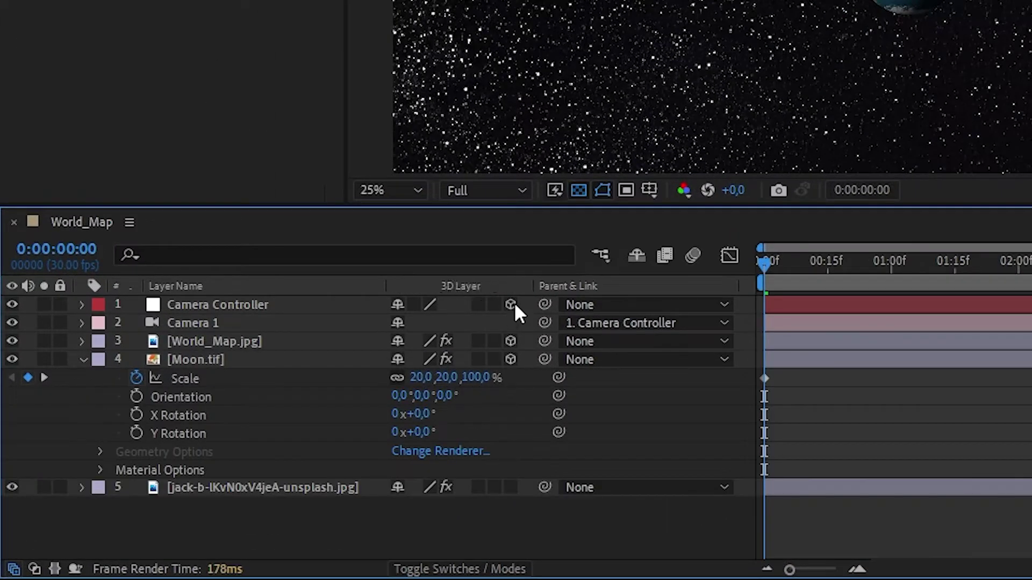
{"action": "left_click", "coordinate": [82, 359]}
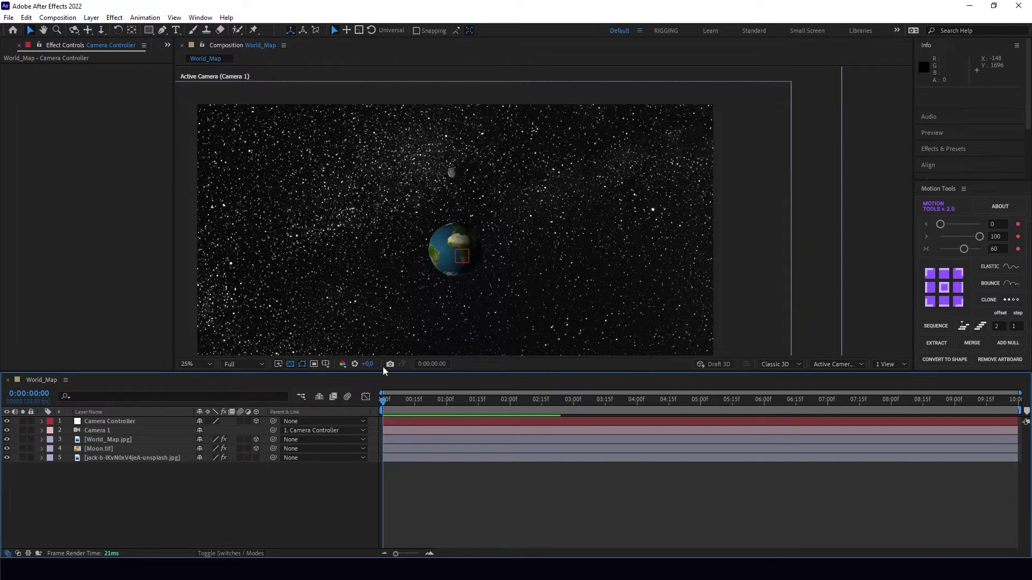
Animate the starfield background's Scale with a keyframe at the start and 104% at 0:00:09:29
{"action": "left_click", "coordinate": [122, 458]}
{"action": "key", "text": "s"}
{"action": "left_click", "coordinate": [68, 467]}
{"action": "left_click_drag", "start_coordinate": [382, 402], "coordinate": [1017, 403]}
{"action": "left_click", "coordinate": [213, 466]}
{"action": "type", "text": "104"}
{"action": "key", "text": "Return"}
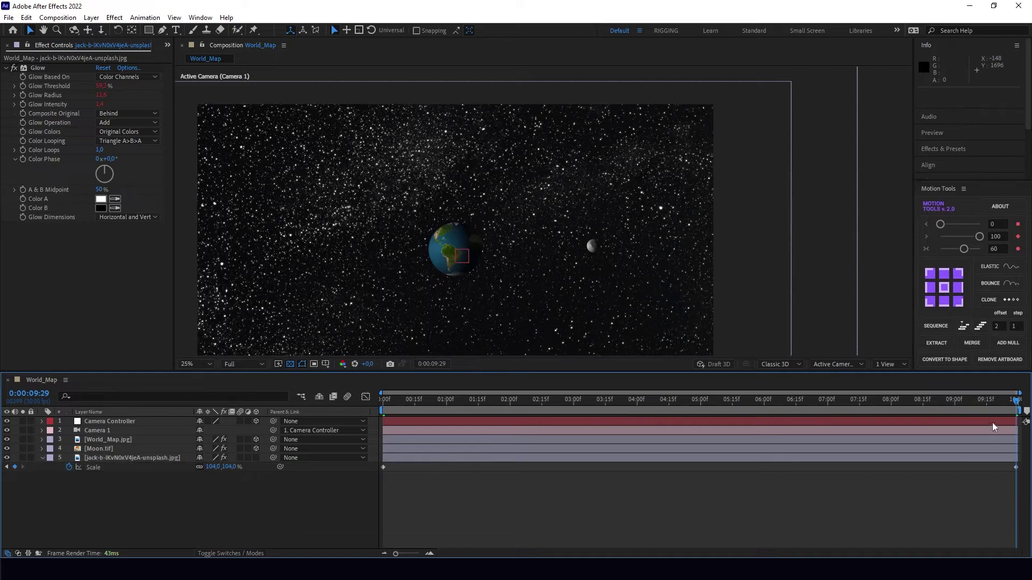
Add a Position keyframe to the Camera Controller layer at the first frame
{"action": "key", "text": "Home"}
{"action": "left_click", "coordinate": [132, 422]}
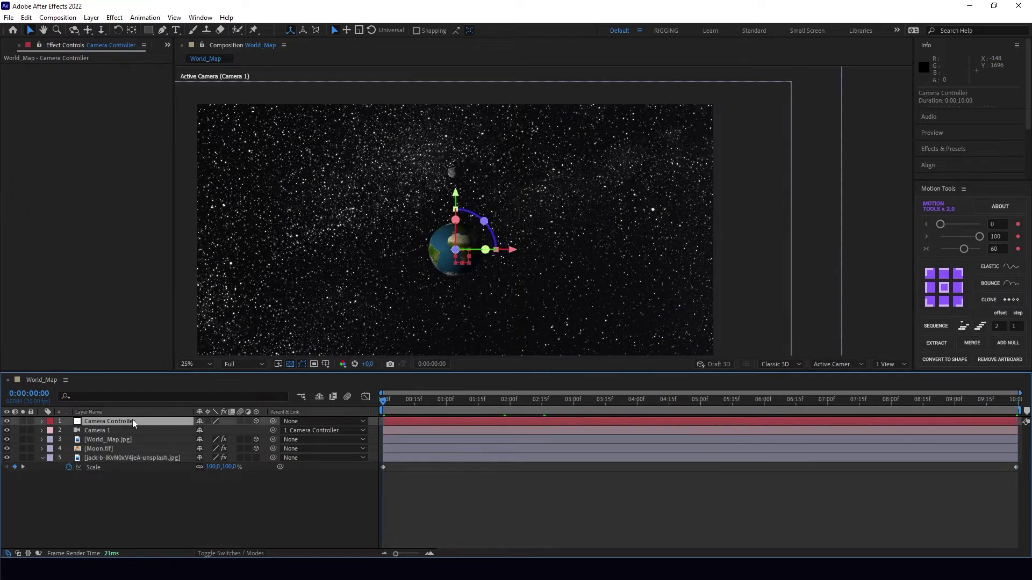
{"action": "key", "text": "p"}
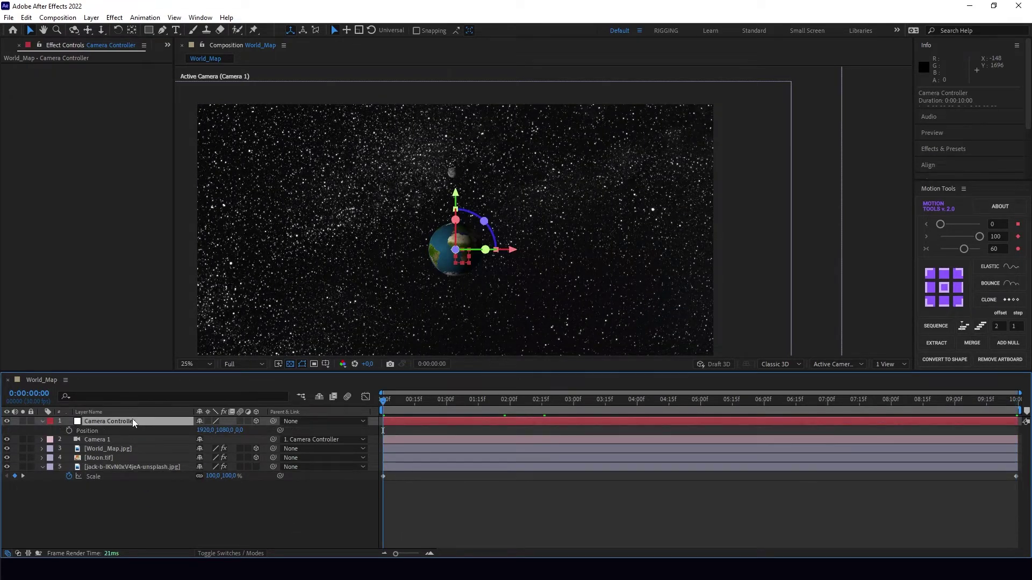
{"action": "left_click", "coordinate": [69, 430]}
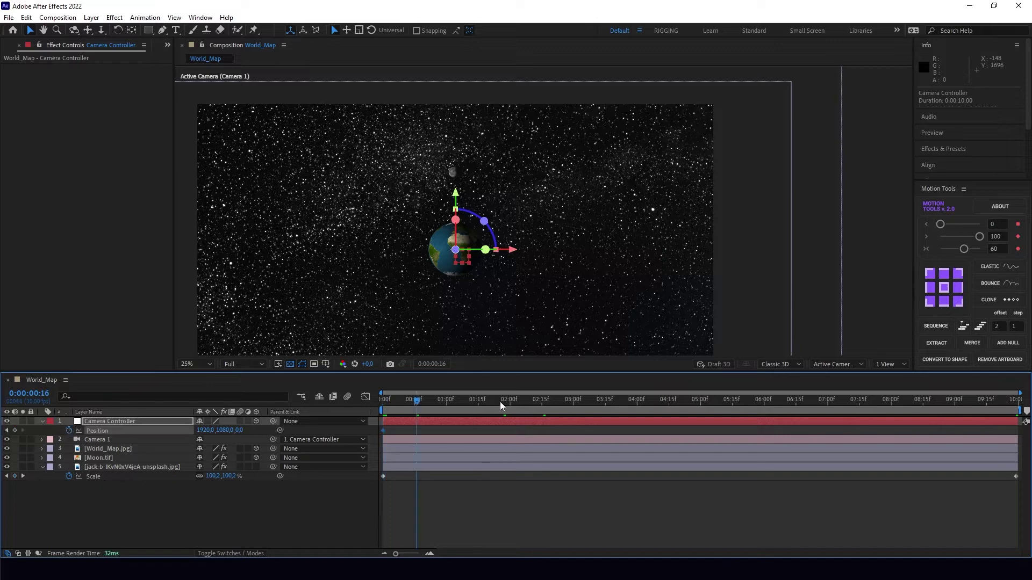
Set the Camera Controller's Position to 1884, 1067, 4981 at 0:00:06:00 so the camera dives into South America
{"action": "left_click_drag", "start_coordinate": [519, 401], "coordinate": [763, 403]}
{"action": "left_click_drag", "start_coordinate": [238, 430], "coordinate": [687, 433]}
{"action": "left_click_drag", "start_coordinate": [245, 432], "coordinate": [599, 431]}
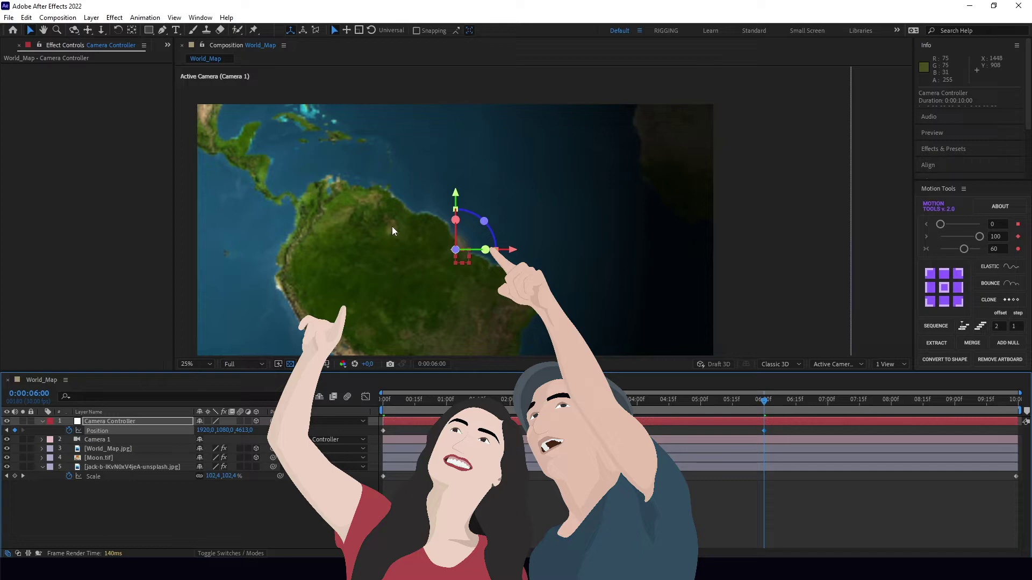
{"action": "left_click_drag", "start_coordinate": [240, 431], "coordinate": [273, 432]}
{"action": "left_click_drag", "start_coordinate": [224, 430], "coordinate": [206, 430]}
Add the high-altitude drone forest video as the top layer, starting just before 0:00:06:00
{"action": "left_click_drag", "start_coordinate": [764, 402], "coordinate": [791, 404]}
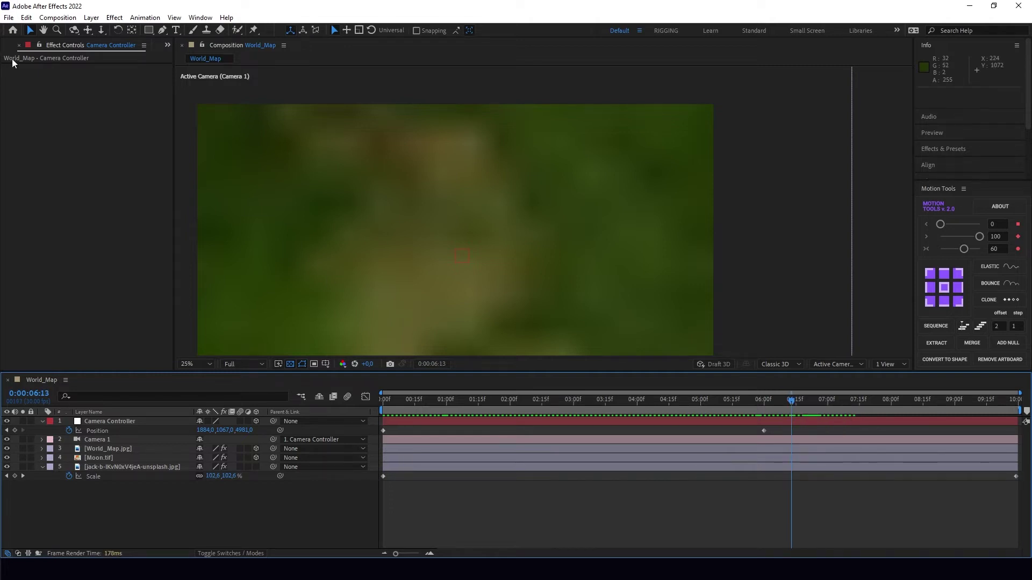
{"action": "left_click", "coordinate": [168, 46]}
{"action": "left_click", "coordinate": [205, 58]}
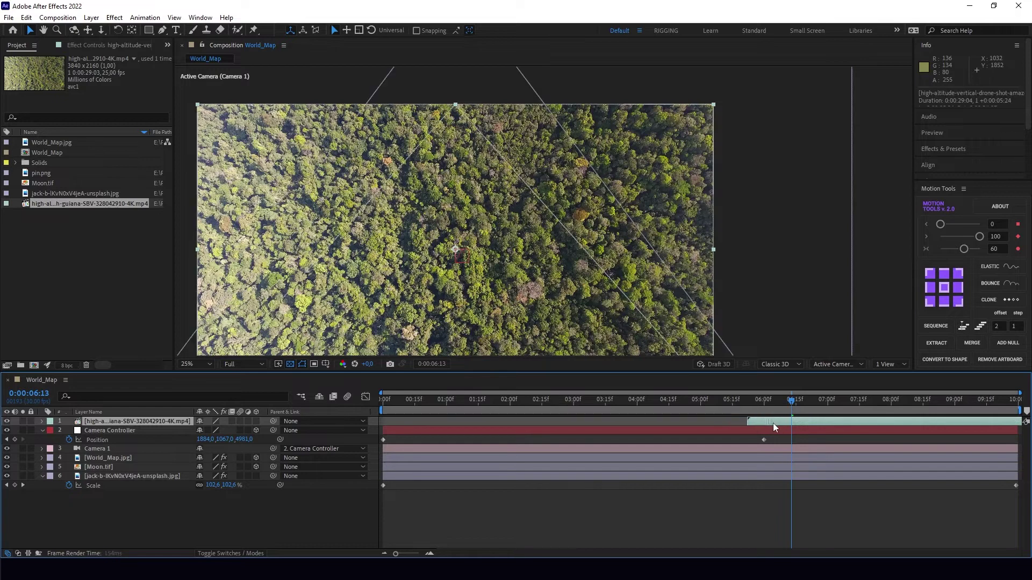
{"action": "left_click_drag", "start_coordinate": [772, 424], "coordinate": [785, 421]}
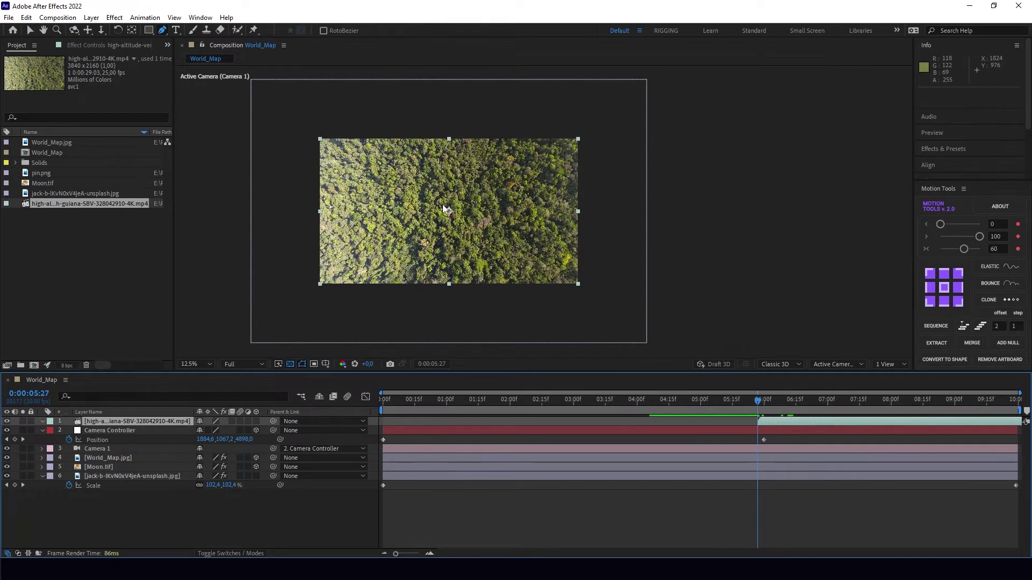
Draw a small seven-point mask around the centre of the forest clip at 0:00:05:27 and keyframe its Mask Path
{"action": "scroll", "coordinate": [443, 206], "scroll_direction": "up", "scroll_amount": 1}
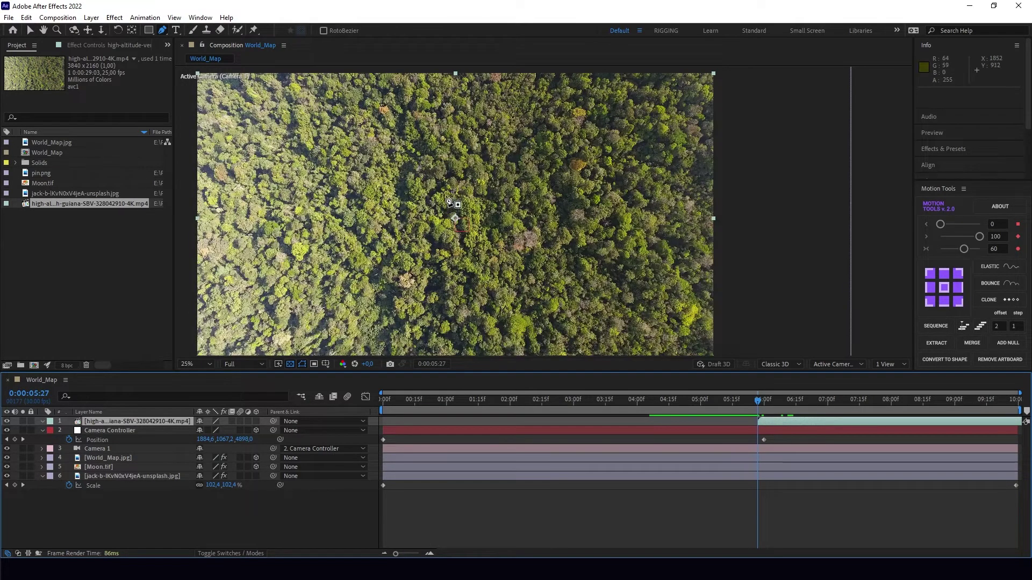
{"action": "left_click", "coordinate": [445, 195]}
{"action": "left_click", "coordinate": [440, 245]}
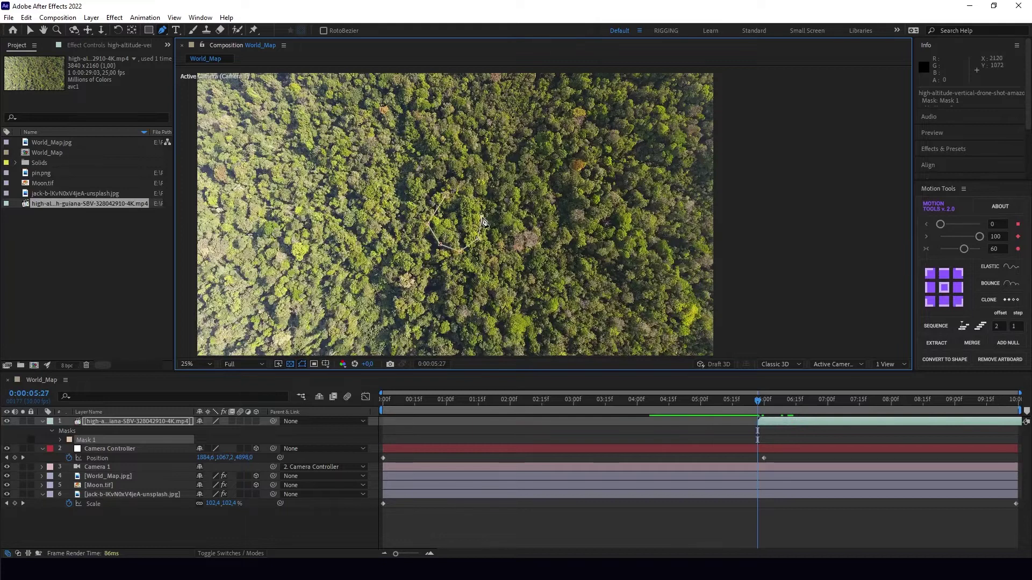
{"action": "left_click", "coordinate": [445, 196]}
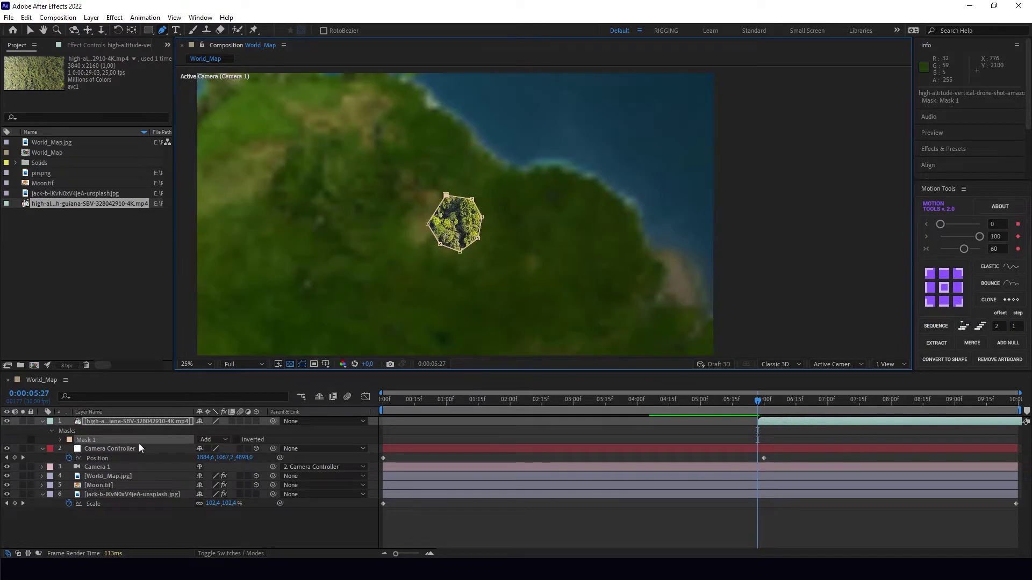
{"action": "left_click", "coordinate": [61, 440]}
{"action": "left_click", "coordinate": [79, 448]}
Expand the forest clip's mask at 0:00:06:01 by moving all its points beyond the edges of the frame
{"action": "left_click_drag", "start_coordinate": [758, 403], "coordinate": [767, 405]}
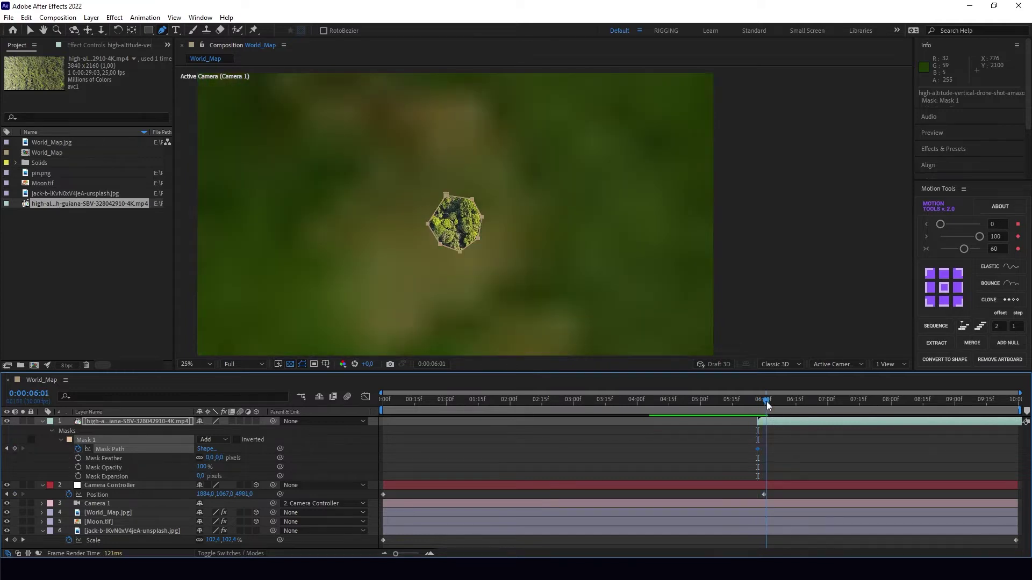
{"action": "scroll", "coordinate": [528, 230], "scroll_direction": "down", "scroll_amount": 1}
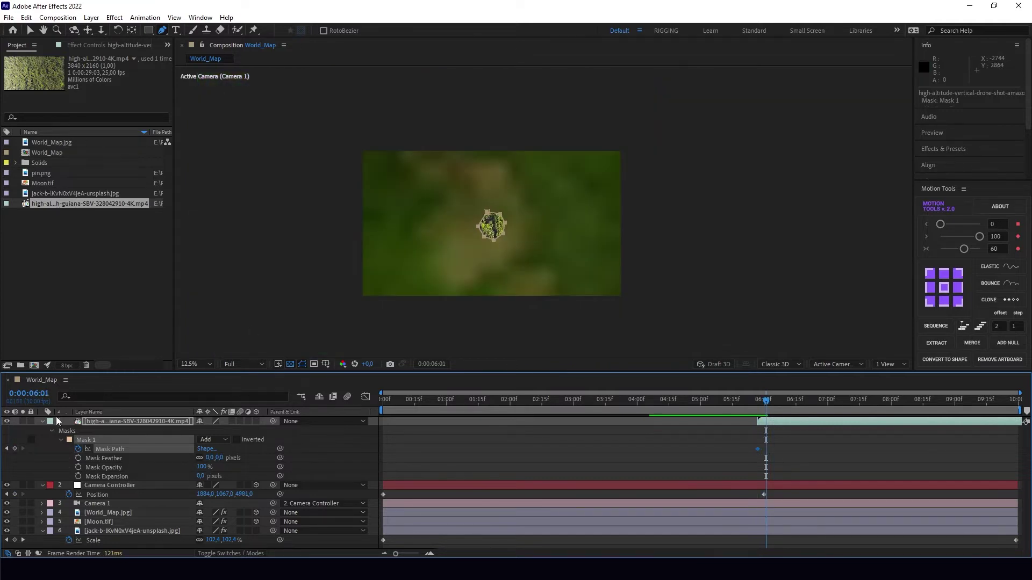
{"action": "left_click", "coordinate": [66, 430]}
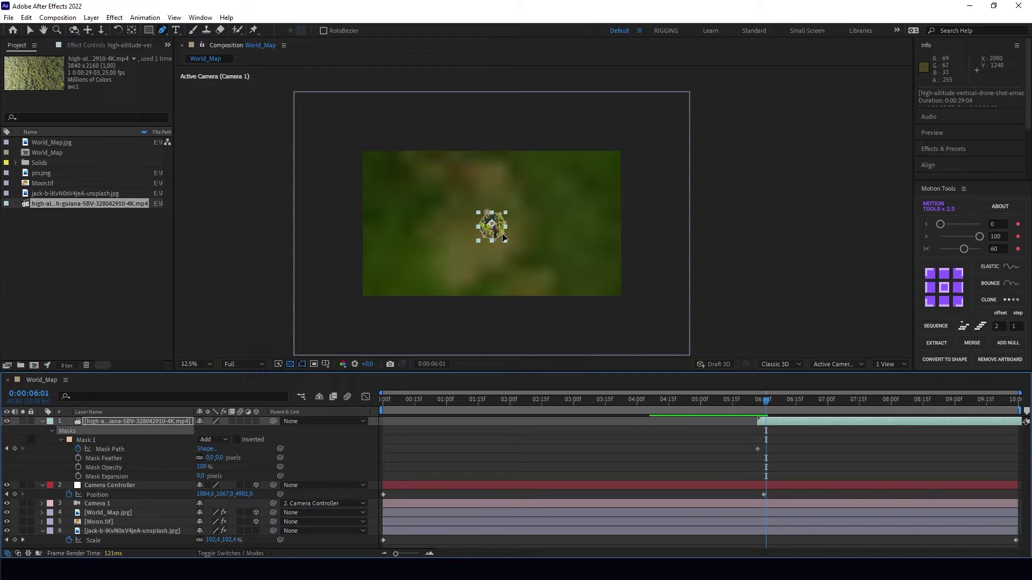
{"action": "left_click_drag", "start_coordinate": [504, 238], "coordinate": [668, 328]}
{"action": "left_click_drag", "start_coordinate": [504, 222], "coordinate": [667, 176]}
{"action": "left_click_drag", "start_coordinate": [500, 214], "coordinate": [660, 97]}
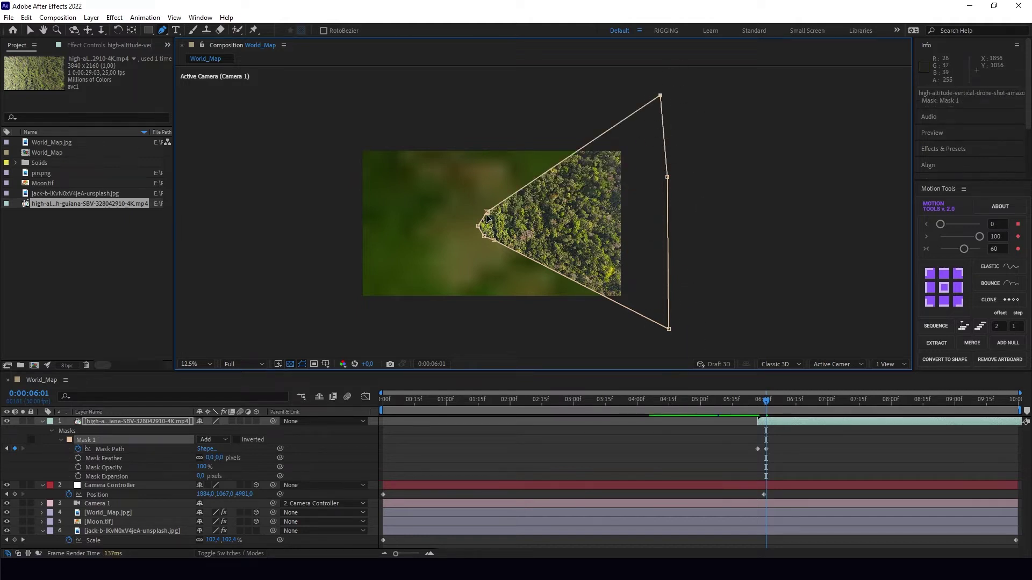
{"action": "left_click_drag", "start_coordinate": [486, 212], "coordinate": [434, 105]}
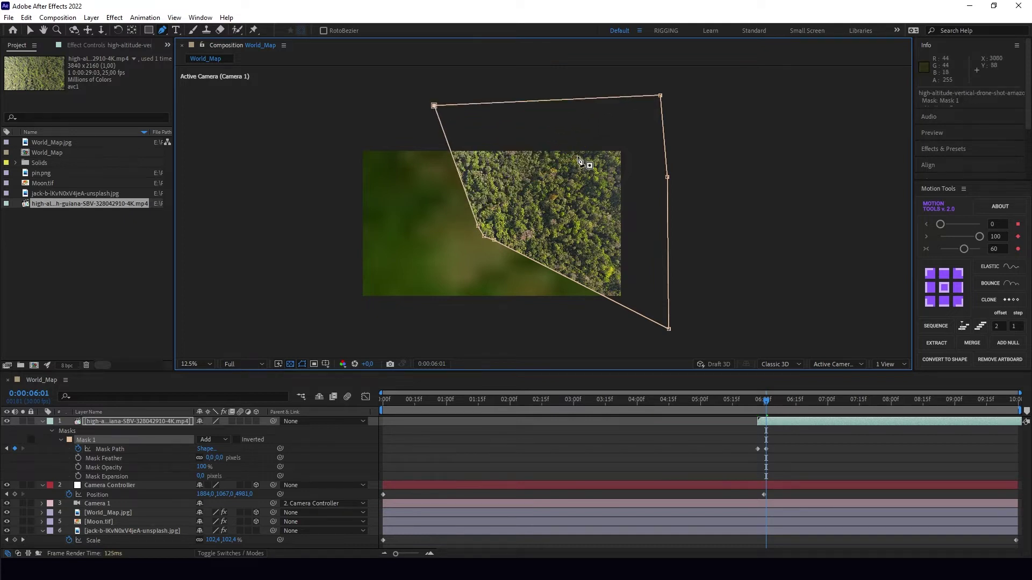
{"action": "left_click_drag", "start_coordinate": [492, 241], "coordinate": [486, 299]}
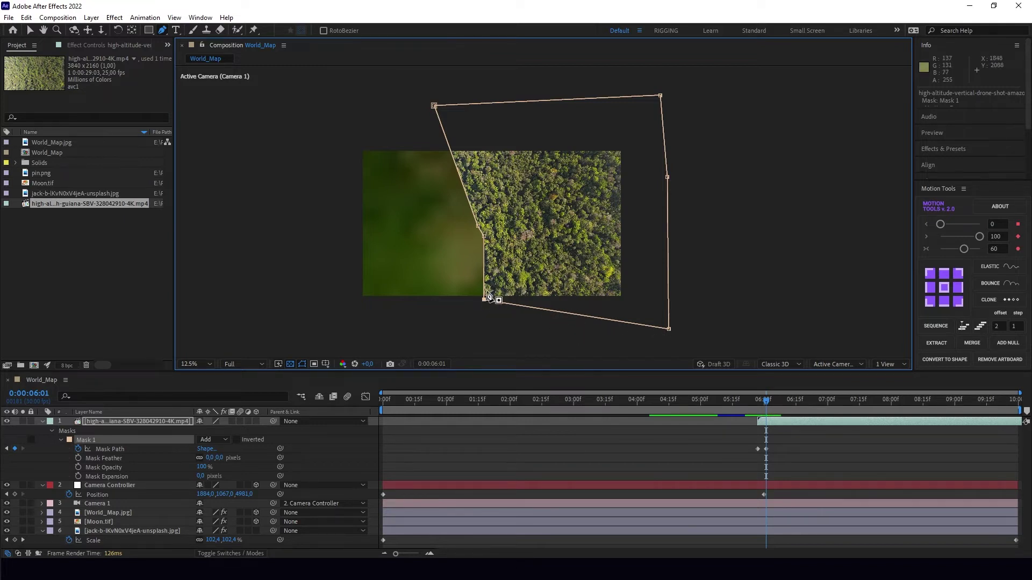
{"action": "left_click_drag", "start_coordinate": [483, 299], "coordinate": [457, 337]}
{"action": "left_click_drag", "start_coordinate": [483, 239], "coordinate": [291, 104]}
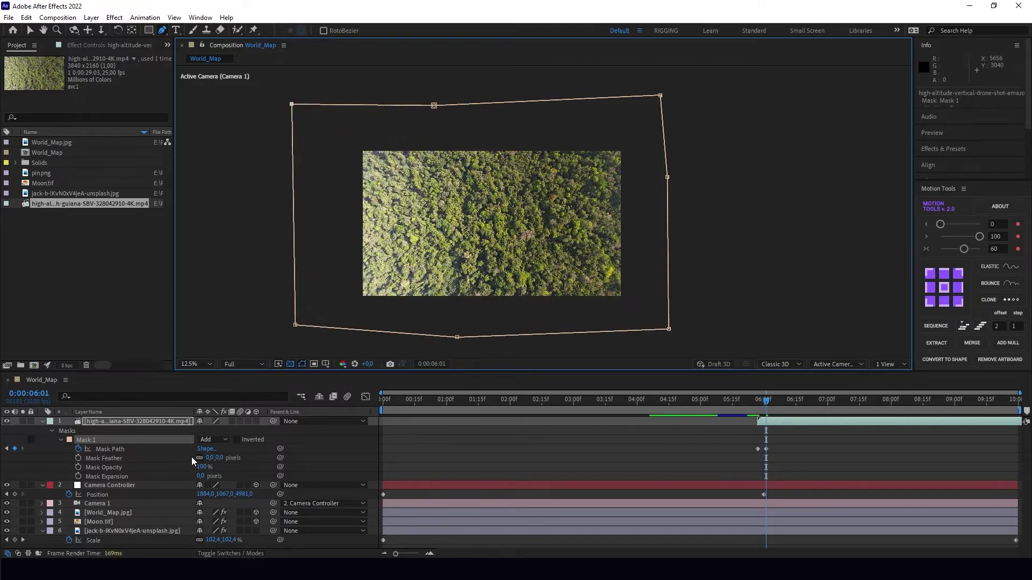
Set the forest clip's Mask Feather to 500 pixels
{"action": "left_click", "coordinate": [209, 457]}
{"action": "type", "text": "500"}
{"action": "key", "text": "Return"}
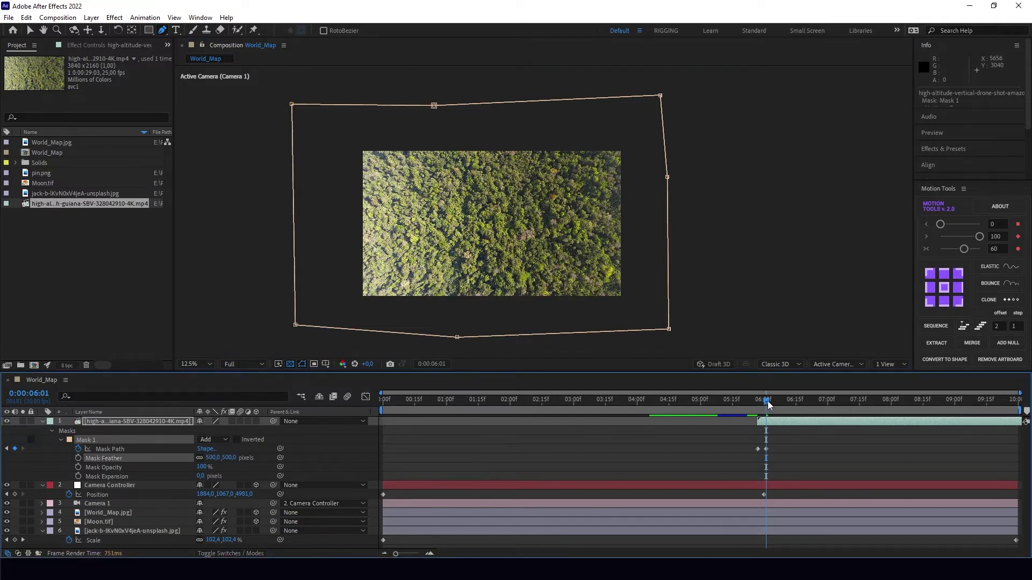
Preview the mask transition and shift the forest clip three frames earlier so it starts at 0:00:05:26
{"action": "left_click_drag", "start_coordinate": [768, 401], "coordinate": [743, 403]}
{"action": "key", "text": "space"}
{"action": "scroll", "coordinate": [771, 470], "scroll_direction": "up", "scroll_amount": 3}
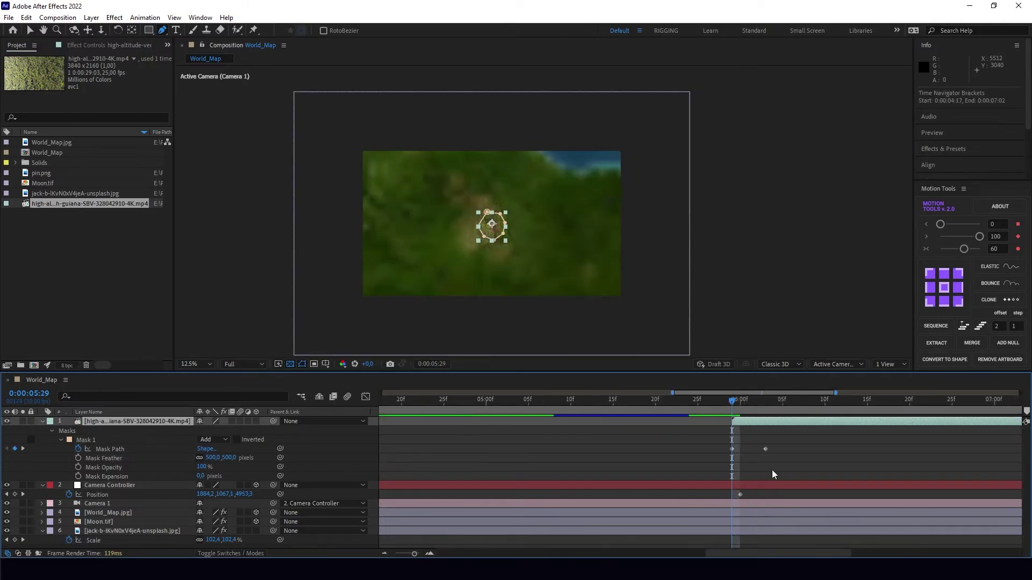
{"action": "scroll", "coordinate": [771, 470], "scroll_direction": "up", "scroll_amount": 3}
{"action": "scroll", "coordinate": [757, 536], "scroll_direction": "down", "scroll_amount": 3}
{"action": "left_click_drag", "start_coordinate": [765, 553], "coordinate": [754, 553]}
{"action": "scroll", "coordinate": [747, 492], "scroll_direction": "up", "scroll_amount": 3}
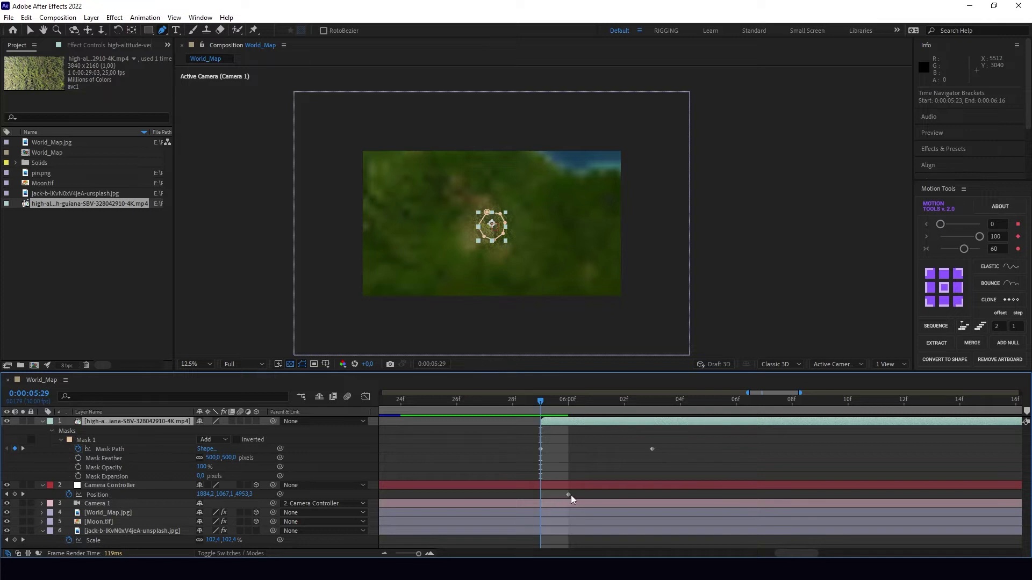
{"action": "mouse_move", "coordinate": [570, 497]}
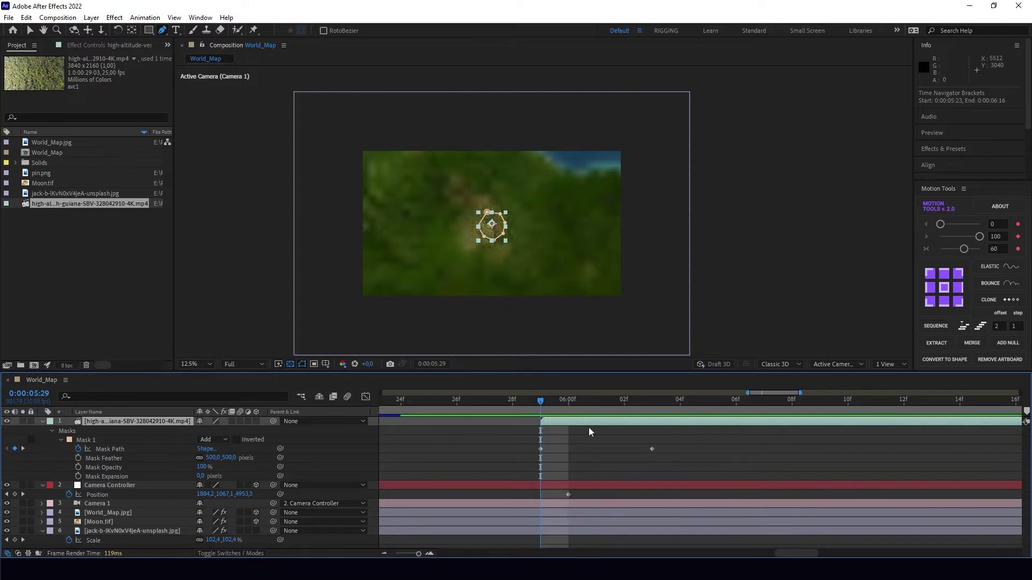
{"action": "left_click_drag", "start_coordinate": [588, 427], "coordinate": [521, 421]}
{"action": "left_click", "coordinate": [566, 408]}
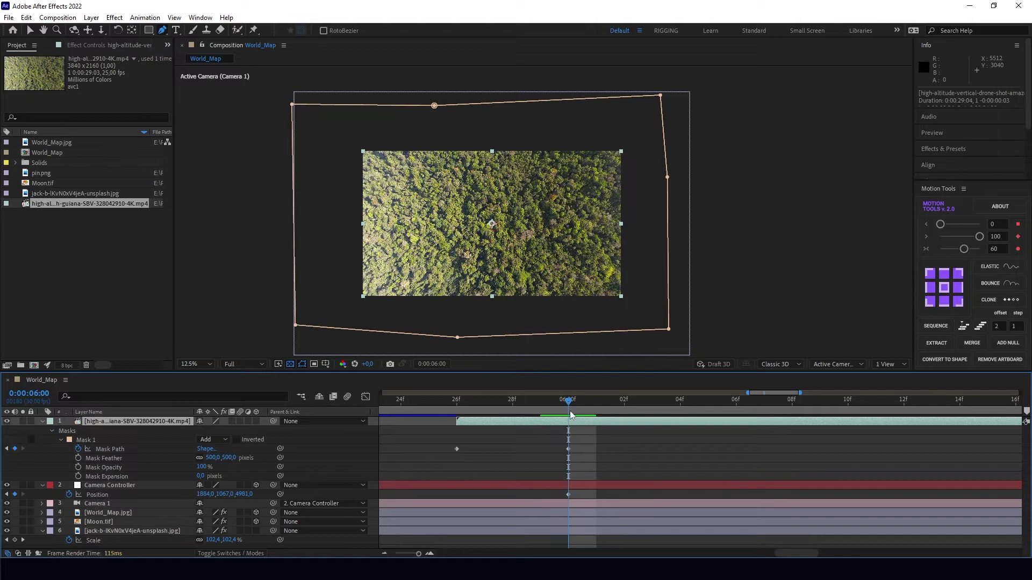
Shrink the mask path at 0:00:05:26 by pulling all seven points in toward the centre
{"action": "left_click_drag", "start_coordinate": [571, 412], "coordinate": [465, 416]}
{"action": "scroll", "coordinate": [497, 234], "scroll_direction": "up", "scroll_amount": 4}
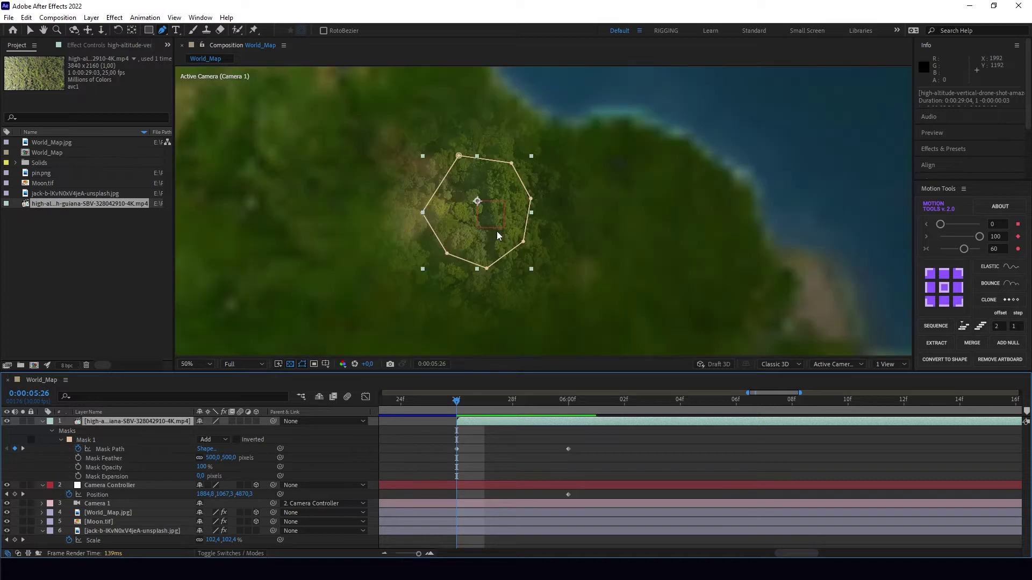
{"action": "scroll", "coordinate": [498, 234], "scroll_direction": "up", "scroll_amount": 2}
{"action": "left_click_drag", "start_coordinate": [475, 303], "coordinate": [468, 248]}
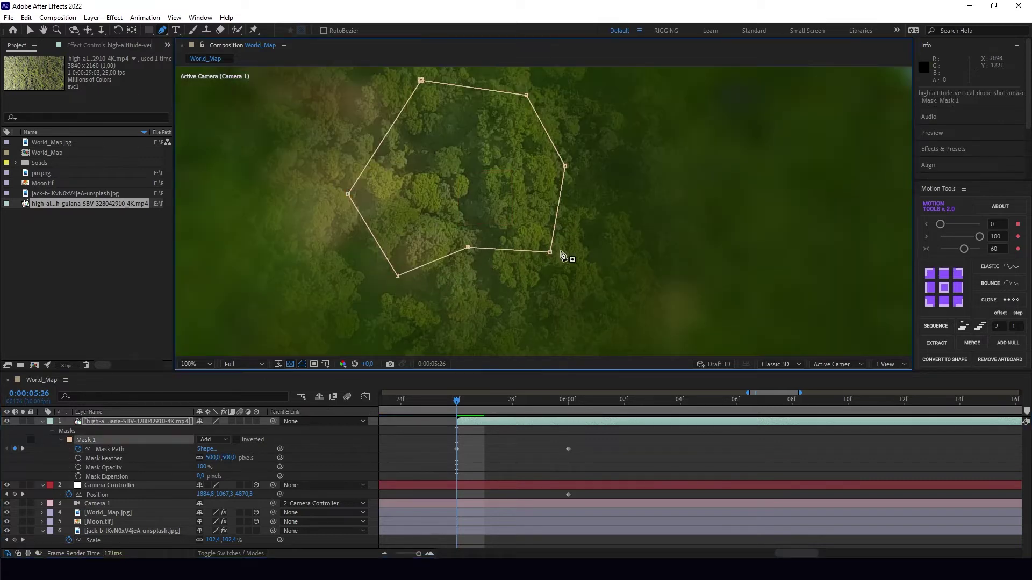
{"action": "left_click_drag", "start_coordinate": [550, 252], "coordinate": [500, 216]}
{"action": "left_click_drag", "start_coordinate": [565, 166], "coordinate": [492, 185]}
{"action": "left_click_drag", "start_coordinate": [526, 95], "coordinate": [475, 164]}
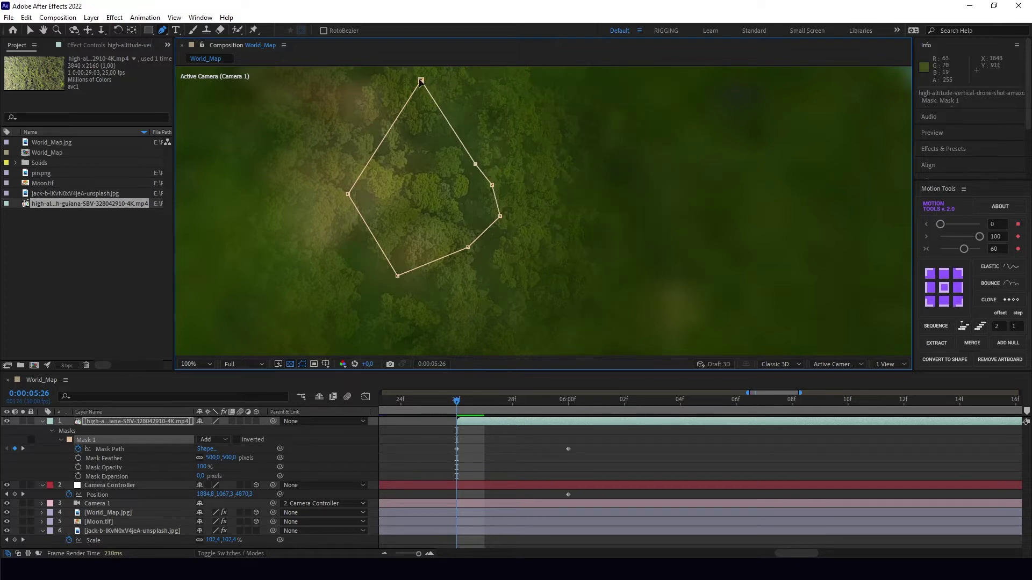
{"action": "left_click_drag", "start_coordinate": [420, 80], "coordinate": [451, 161]}
{"action": "left_click_drag", "start_coordinate": [348, 194], "coordinate": [433, 203]}
{"action": "left_click_drag", "start_coordinate": [397, 276], "coordinate": [468, 233]}
{"action": "scroll", "coordinate": [442, 210], "scroll_direction": "down", "scroll_amount": 2}
Tighten the mask path at 0:00:05:27 by moving its points inward around the centre of the clip
{"action": "left_click_drag", "start_coordinate": [455, 404], "coordinate": [484, 404]}
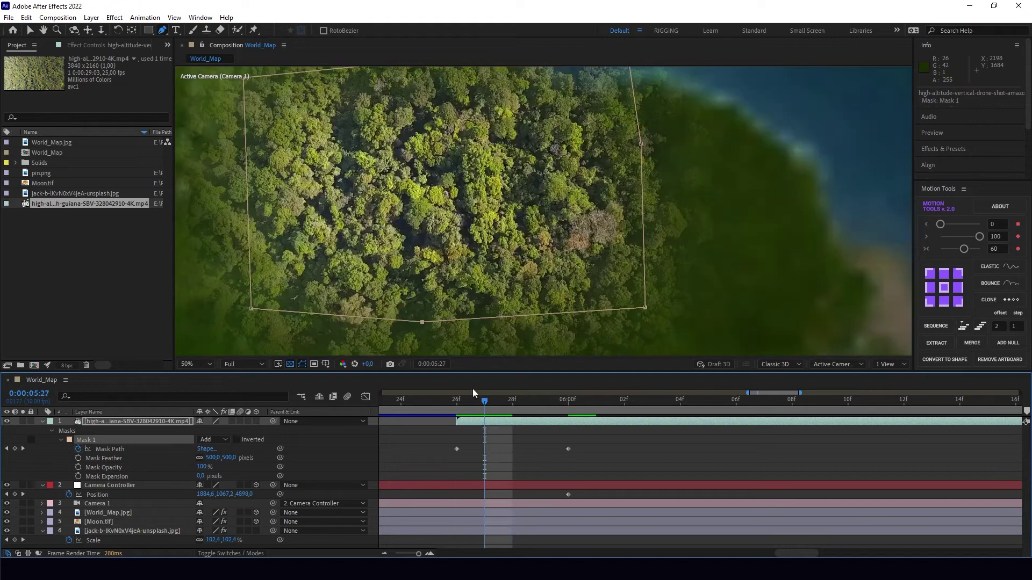
{"action": "scroll", "coordinate": [478, 199], "scroll_direction": "down", "scroll_amount": 4}
{"action": "scroll", "coordinate": [477, 199], "scroll_direction": "up", "scroll_amount": 1}
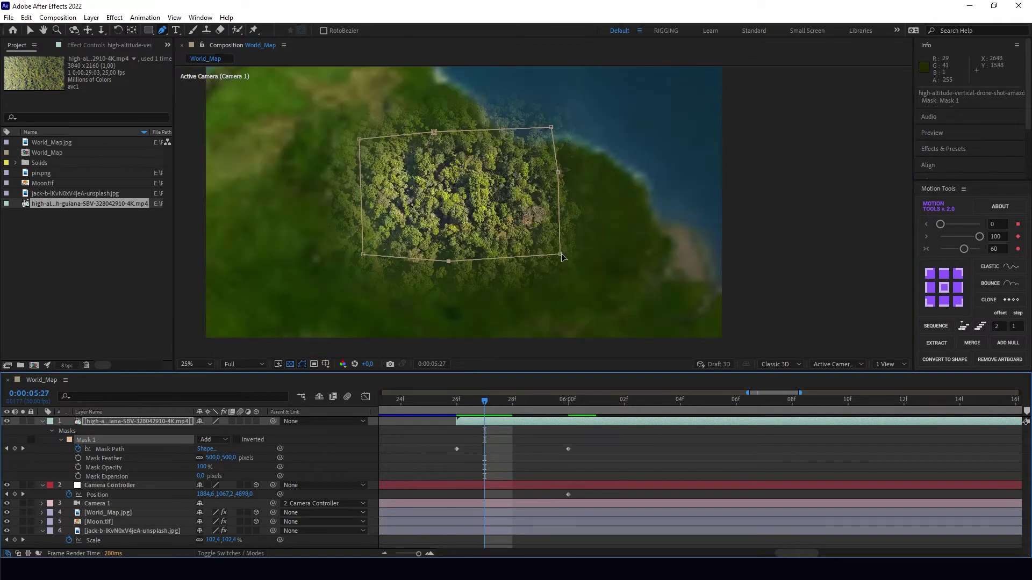
{"action": "left_click_drag", "start_coordinate": [559, 253], "coordinate": [486, 223]}
{"action": "left_click_drag", "start_coordinate": [557, 172], "coordinate": [489, 195]}
{"action": "left_click_drag", "start_coordinate": [550, 128], "coordinate": [464, 175]}
{"action": "left_click", "coordinate": [30, 30]}
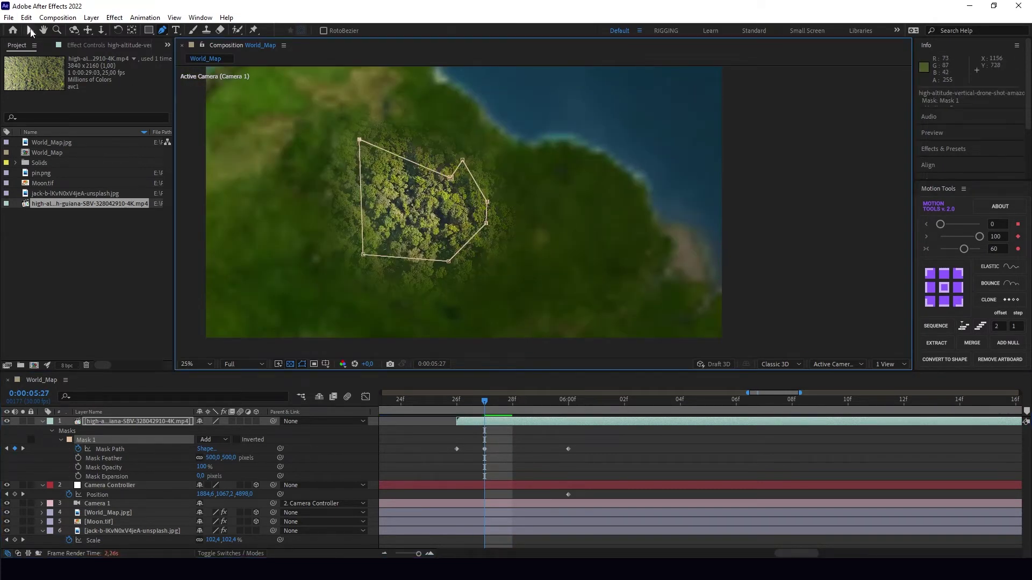
{"action": "left_click_drag", "start_coordinate": [359, 140], "coordinate": [433, 189]}
{"action": "left_click_drag", "start_coordinate": [363, 254], "coordinate": [437, 204]}
{"action": "left_click_drag", "start_coordinate": [448, 261], "coordinate": [470, 231]}
Reshape the mask path at 0:00:05:28 by pulling its outer points inward
{"action": "left_click", "coordinate": [512, 401]}
{"action": "left_click_drag", "start_coordinate": [593, 263], "coordinate": [477, 238]}
{"action": "left_click_drag", "start_coordinate": [596, 167], "coordinate": [479, 230]}
{"action": "left_click_drag", "start_coordinate": [576, 96], "coordinate": [492, 159]}
{"action": "left_click_drag", "start_coordinate": [320, 271], "coordinate": [403, 252]}
Reshape the mask path at 0:00:05:29 into a smaller area around the centre
{"action": "left_click", "coordinate": [540, 401]}
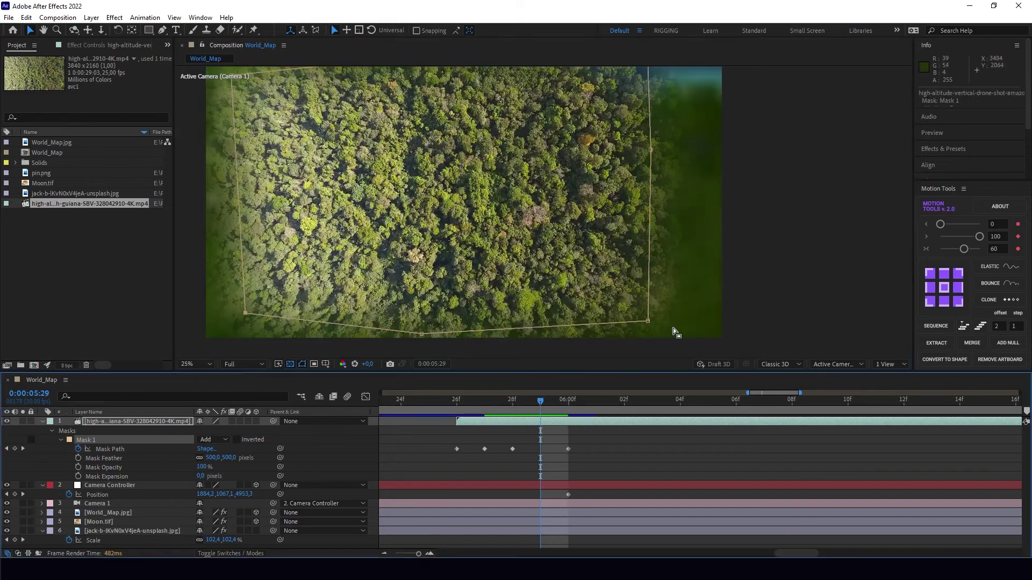
{"action": "left_click_drag", "start_coordinate": [653, 81], "coordinate": [517, 107]}
{"action": "left_click_drag", "start_coordinate": [462, 178], "coordinate": [527, 256]}
{"action": "left_click_drag", "start_coordinate": [239, 344], "coordinate": [453, 305]}
{"action": "left_click_drag", "start_coordinate": [484, 300], "coordinate": [450, 200]}
Check the mask growth frame by frame and move the last Mask Path keyframe to 0:00:06:01
{"action": "left_click_drag", "start_coordinate": [540, 401], "coordinate": [489, 429]}
{"action": "key", "text": "Page_Down"}
{"action": "key", "text": "Page_Down"}
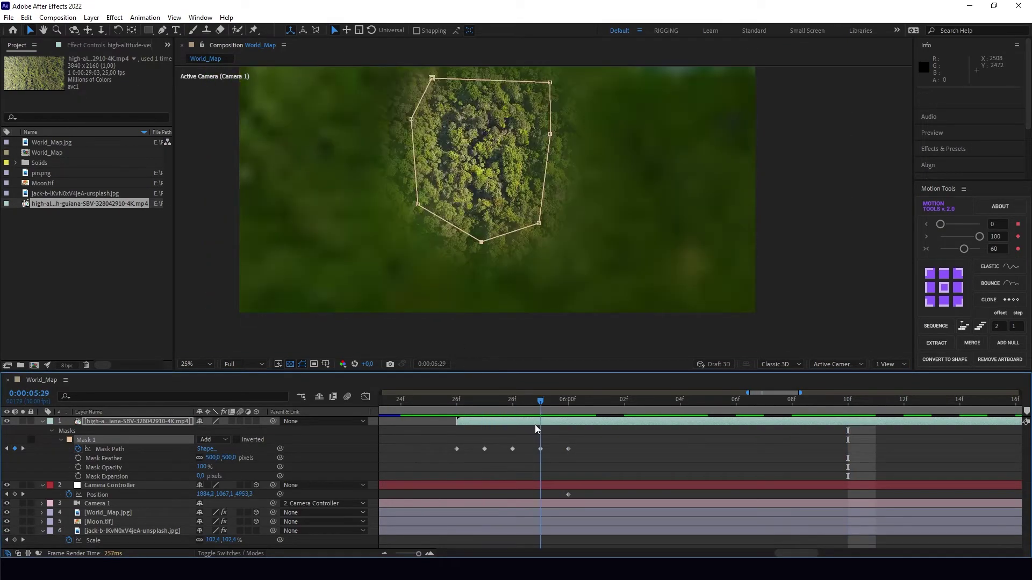
{"action": "key", "text": "Page_Down"}
{"action": "left_click_drag", "start_coordinate": [571, 448], "coordinate": [595, 450]}
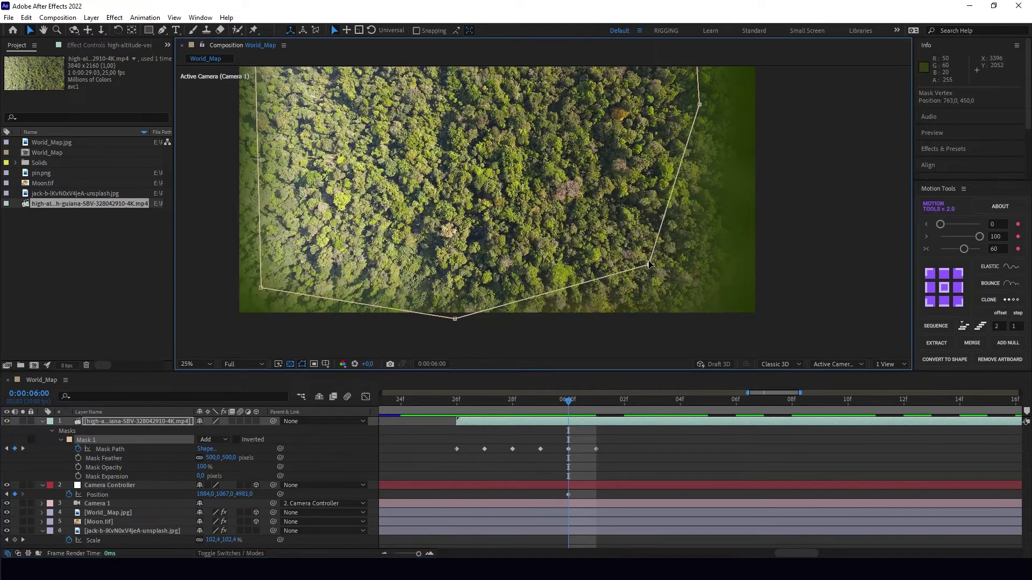
Reshape the mask path at 0:00:06:00 by pulling its points inward around the forest clip, and preview the mask growth
{"action": "left_click_drag", "start_coordinate": [697, 302], "coordinate": [648, 263]}
{"action": "left_click_drag", "start_coordinate": [454, 320], "coordinate": [442, 276]}
{"action": "left_click_drag", "start_coordinate": [260, 287], "coordinate": [308, 241]}
{"action": "left_click_drag", "start_coordinate": [376, 162], "coordinate": [371, 272]}
{"action": "left_click_drag", "start_coordinate": [685, 106], "coordinate": [652, 144]}
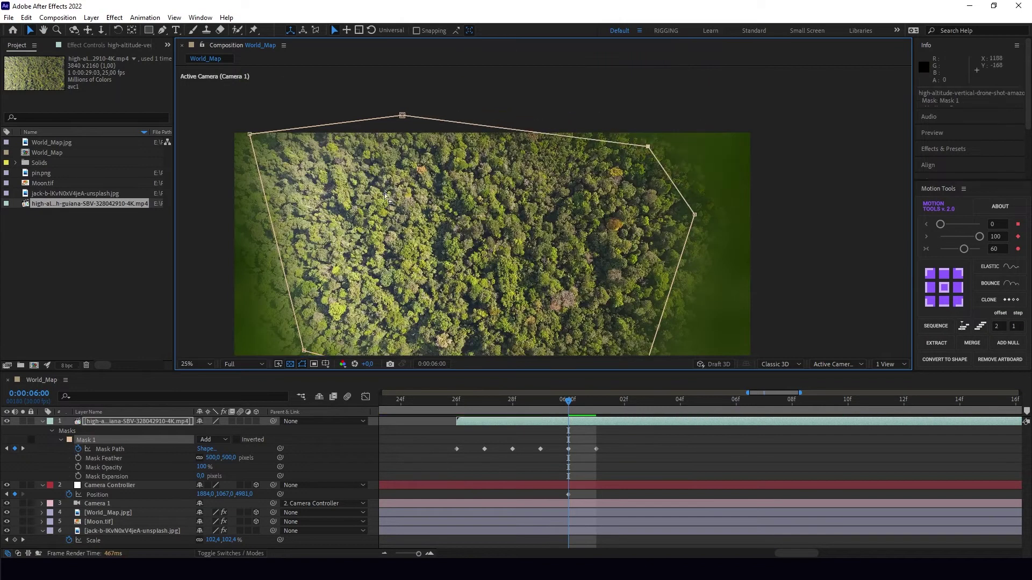
{"action": "scroll", "coordinate": [384, 193], "scroll_direction": "down", "scroll_amount": 1}
{"action": "key", "text": "space"}
{"action": "key", "text": "space"}
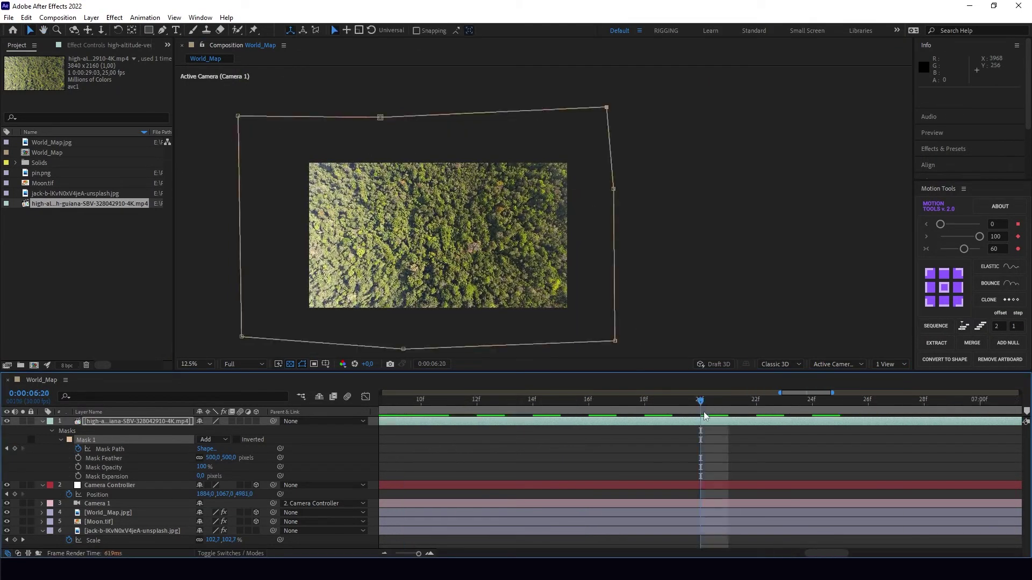
Collapse the properties of the forest clip and Camera Controller layers and return to 0:00:00:00
{"action": "scroll", "coordinate": [663, 438], "scroll_direction": "down", "scroll_amount": 3}
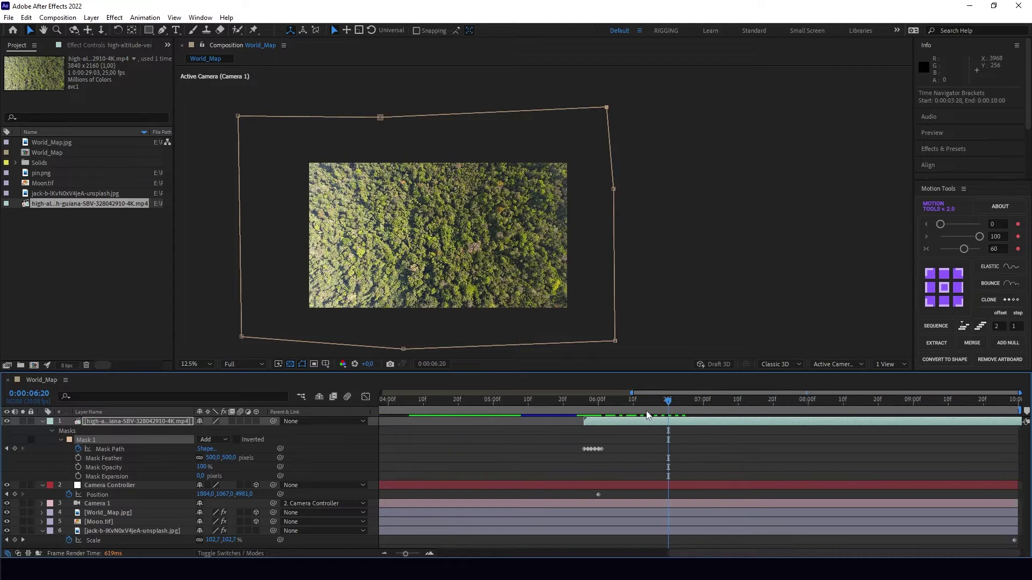
{"action": "left_click_drag", "start_coordinate": [668, 405], "coordinate": [40, 423]}
{"action": "left_click", "coordinate": [41, 423]}
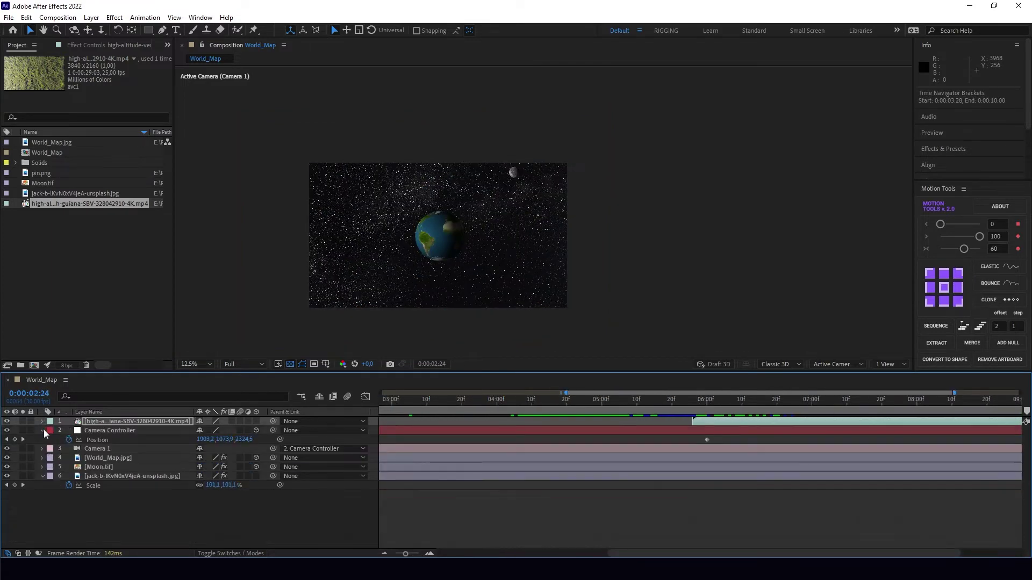
{"action": "left_click", "coordinate": [43, 430]}
{"action": "left_click_drag", "start_coordinate": [436, 410], "coordinate": [352, 412]}
{"action": "left_click_drag", "start_coordinate": [601, 553], "coordinate": [354, 553]}
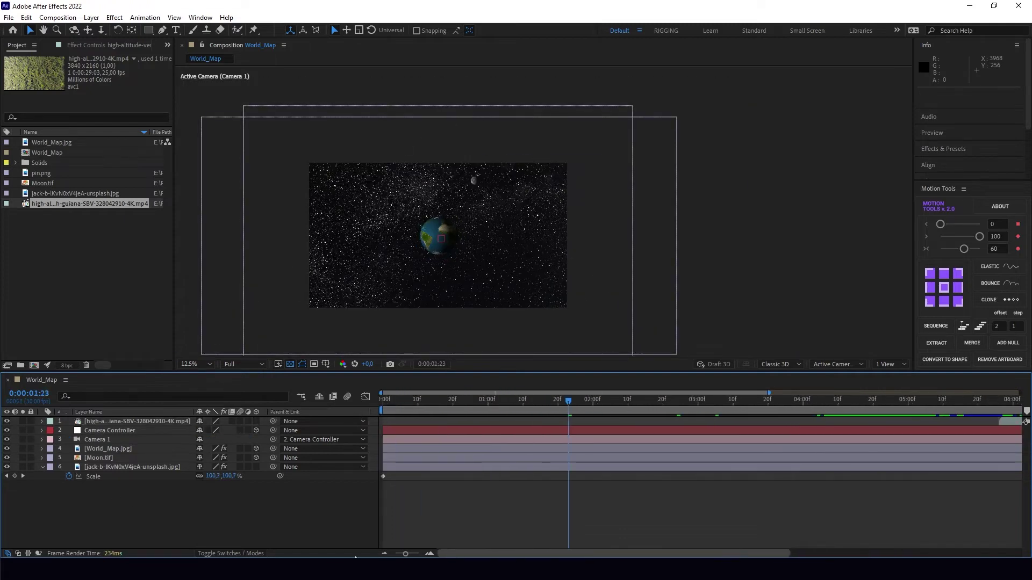
{"action": "left_click_drag", "start_coordinate": [567, 402], "coordinate": [381, 402]}
{"action": "scroll", "coordinate": [445, 233], "scroll_direction": "up", "scroll_amount": 2}
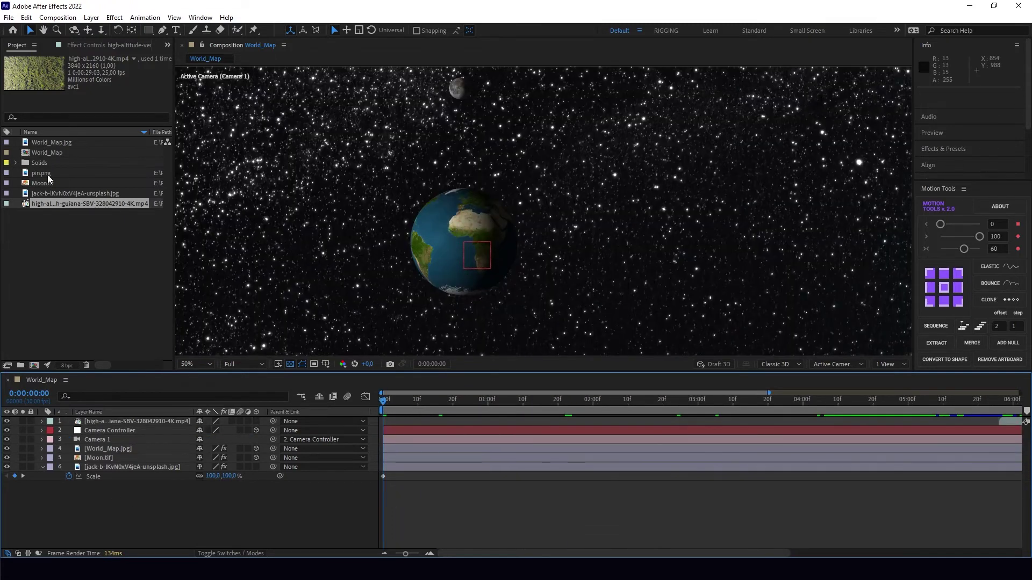
Add pin.png to the composition as the top layer and make it a 3D layer
{"action": "left_click_drag", "start_coordinate": [46, 170], "coordinate": [92, 420]}
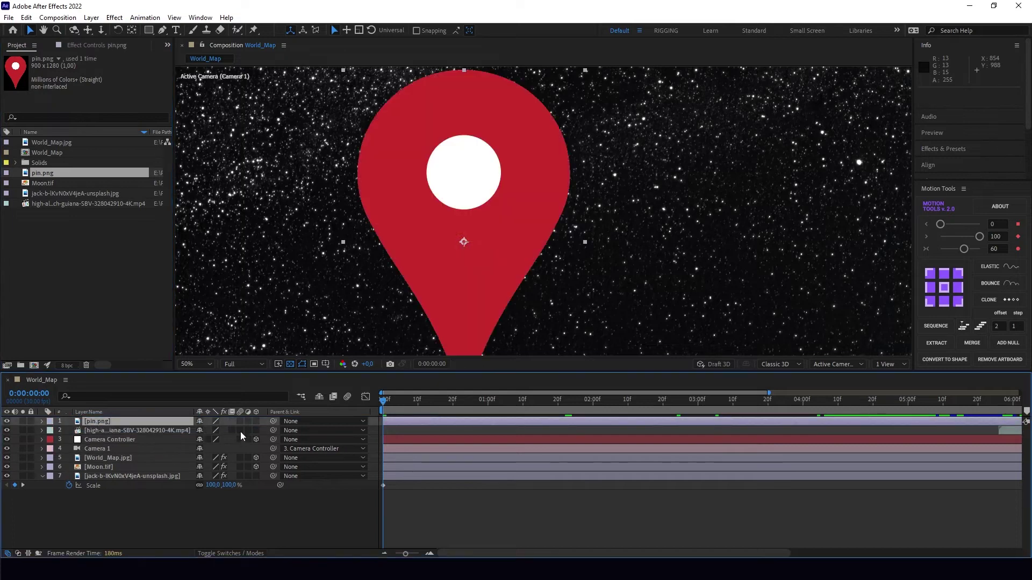
{"action": "left_click", "coordinate": [256, 422]}
{"action": "scroll", "coordinate": [427, 208], "scroll_direction": "down", "scroll_amount": 2}
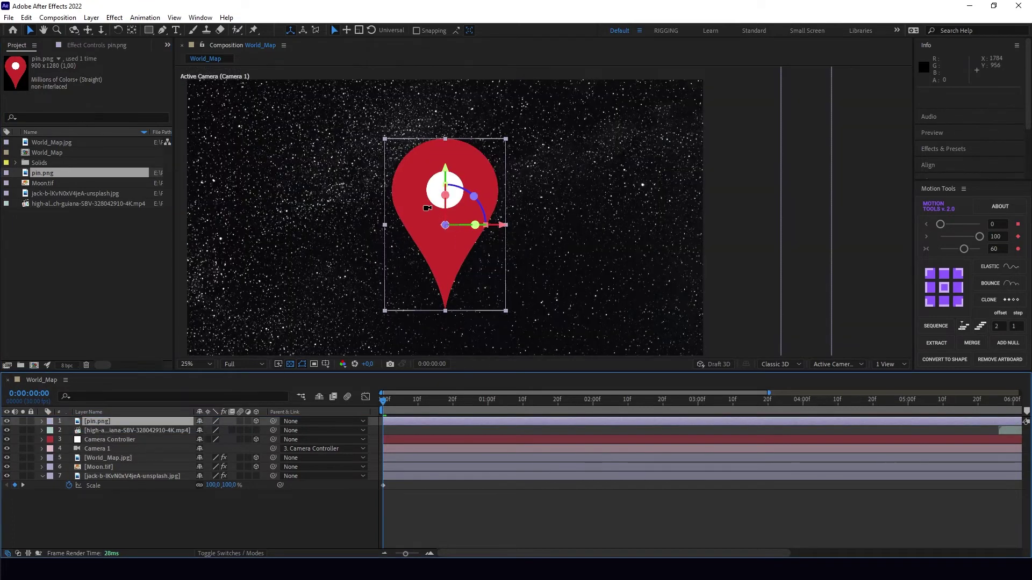
Set the pin layer's scale to 10% on all axes
{"action": "left_click_drag", "start_coordinate": [433, 227], "coordinate": [435, 221]}
{"action": "key", "text": "s"}
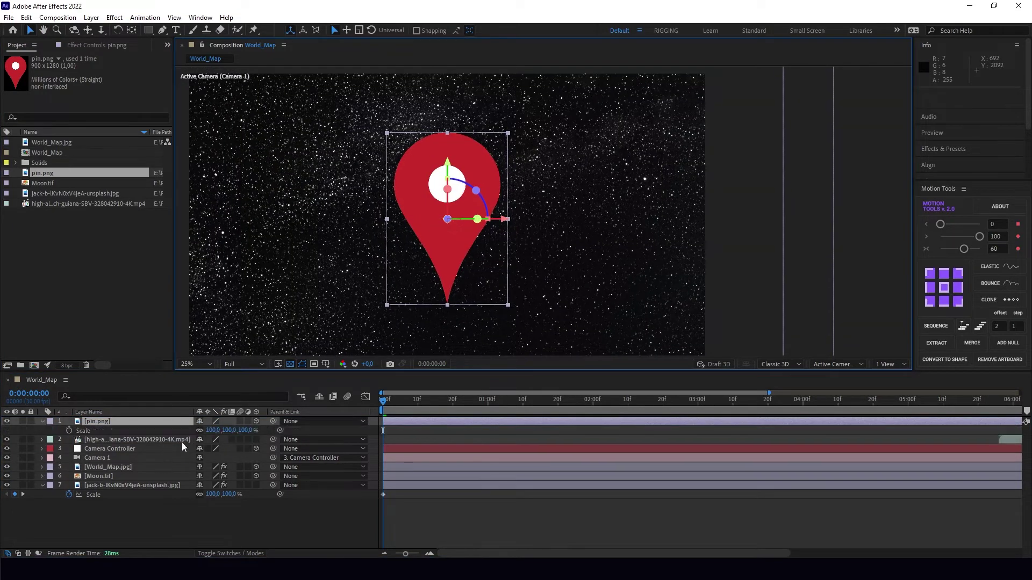
{"action": "left_click", "coordinate": [214, 429]}
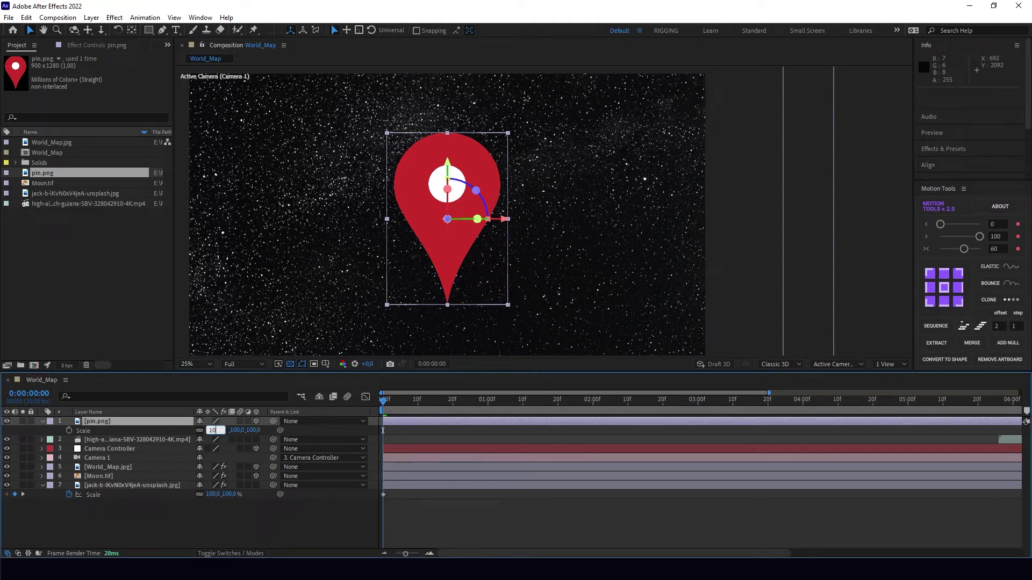
{"action": "key", "text": "Return"}
{"action": "scroll", "coordinate": [452, 203], "scroll_direction": "up", "scroll_amount": 3}
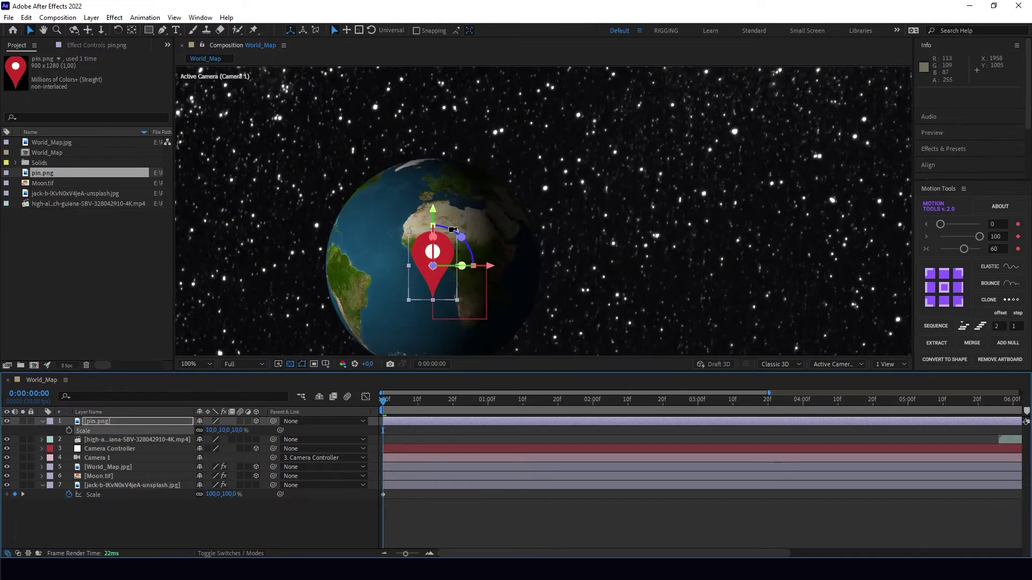
Move the pin so that its tip points at northern South America on the globe
{"action": "left_click_drag", "start_coordinate": [450, 236], "coordinate": [506, 166]}
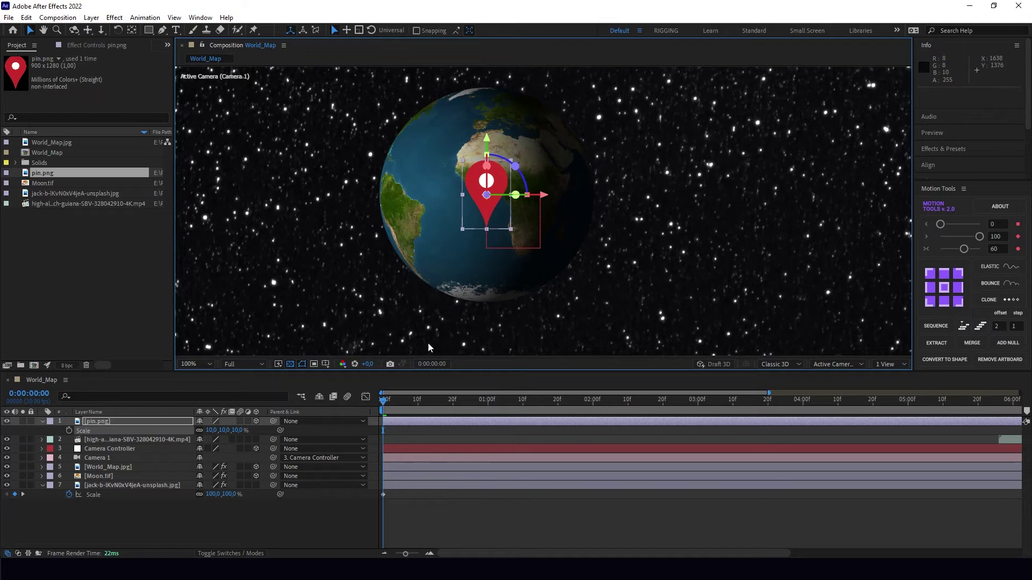
{"action": "left_click_drag", "start_coordinate": [480, 201], "coordinate": [395, 168]}
{"action": "scroll", "coordinate": [384, 192], "scroll_direction": "up", "scroll_amount": 3}
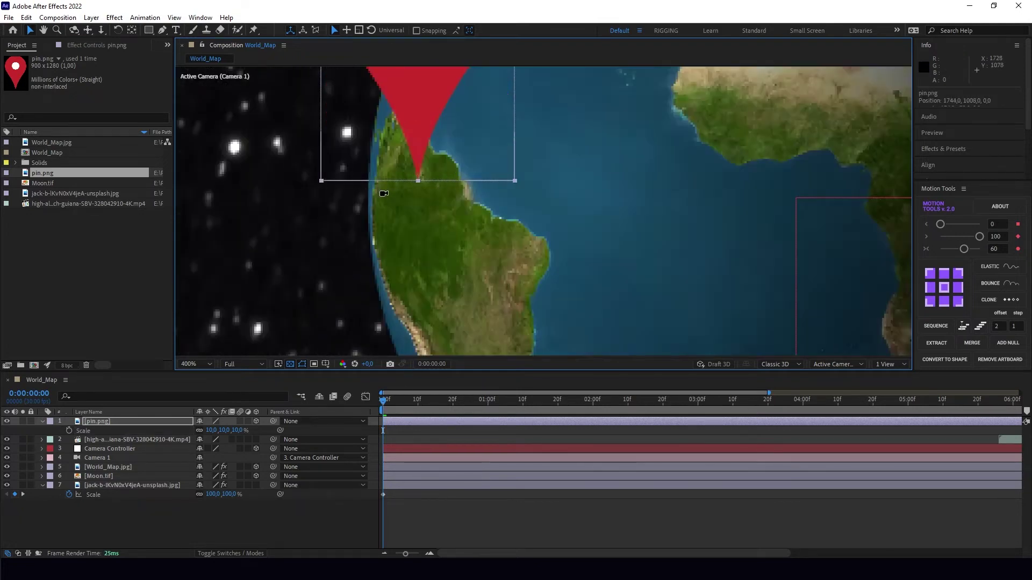
{"action": "scroll", "coordinate": [404, 181], "scroll_direction": "down", "scroll_amount": 2}
{"action": "left_click_drag", "start_coordinate": [434, 125], "coordinate": [362, 106]}
{"action": "left_click_drag", "start_coordinate": [391, 400], "coordinate": [372, 411]}
{"action": "left_click_drag", "start_coordinate": [356, 92], "coordinate": [431, 100]}
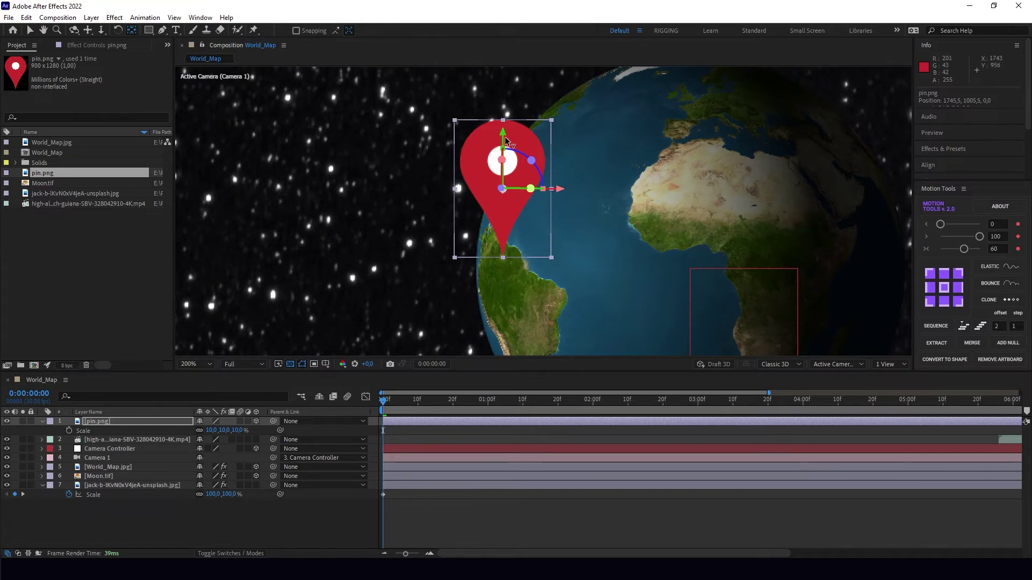
{"action": "left_click_drag", "start_coordinate": [504, 143], "coordinate": [506, 203]}
{"action": "scroll", "coordinate": [511, 255], "scroll_direction": "up", "scroll_amount": 4}
{"action": "scroll", "coordinate": [511, 252], "scroll_direction": "down", "scroll_amount": 2}
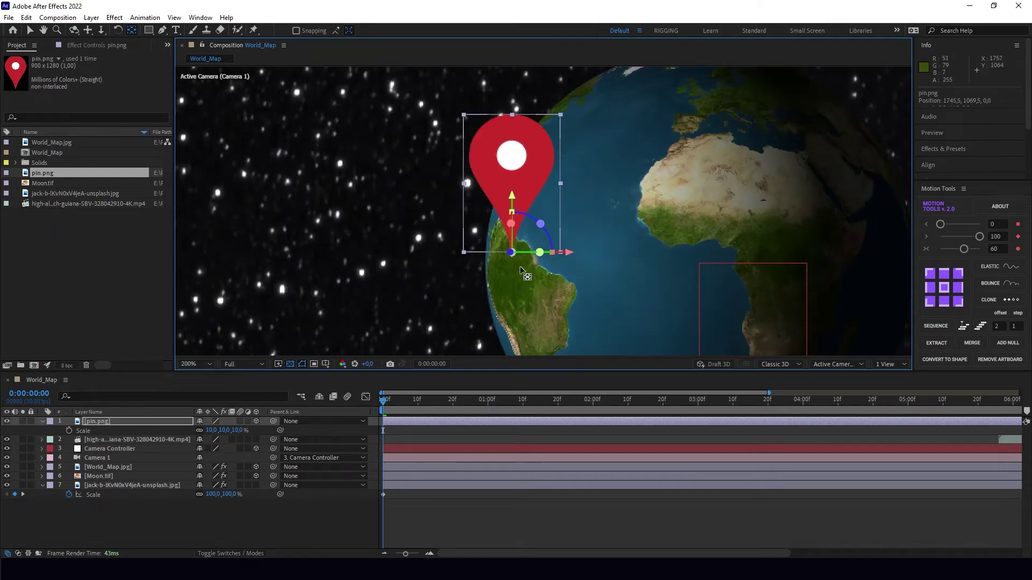
{"action": "key", "text": "ctrl+z"}
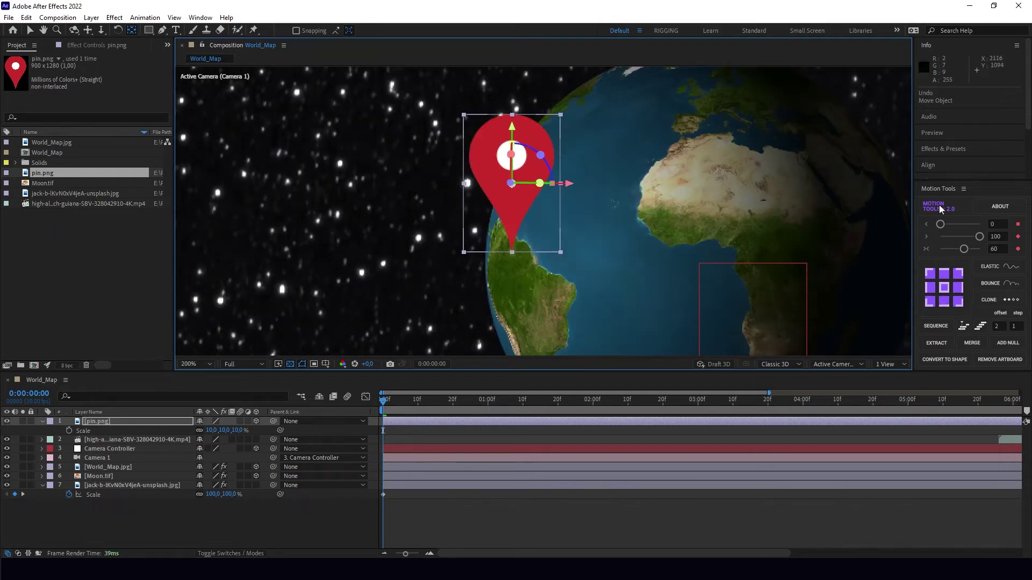
Set the pin's anchor point to its bottom centre with Motion Tools and rotate the pin outward from the globe, undoing the excess value change
{"action": "left_click", "coordinate": [944, 301]}
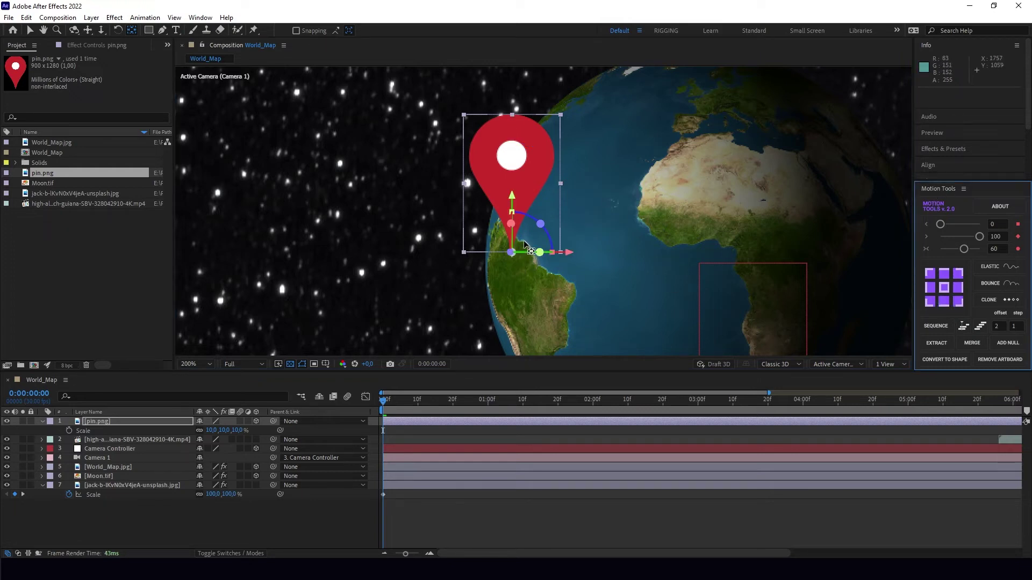
{"action": "key", "text": "r"}
{"action": "mouse_move", "coordinate": [208, 440]}
{"action": "left_mouse_down"}
{"action": "mouse_move", "coordinate": [212, 462]}
{"action": "mouse_move", "coordinate": [226, 429]}
{"action": "mouse_move", "coordinate": [197, 429]}
{"action": "left_mouse_up"}
{"action": "key", "text": "ctrl+z"}
Reduce the pin layer's scale to 7% on all axes and inspect its fit on the globe
{"action": "key", "text": "s"}
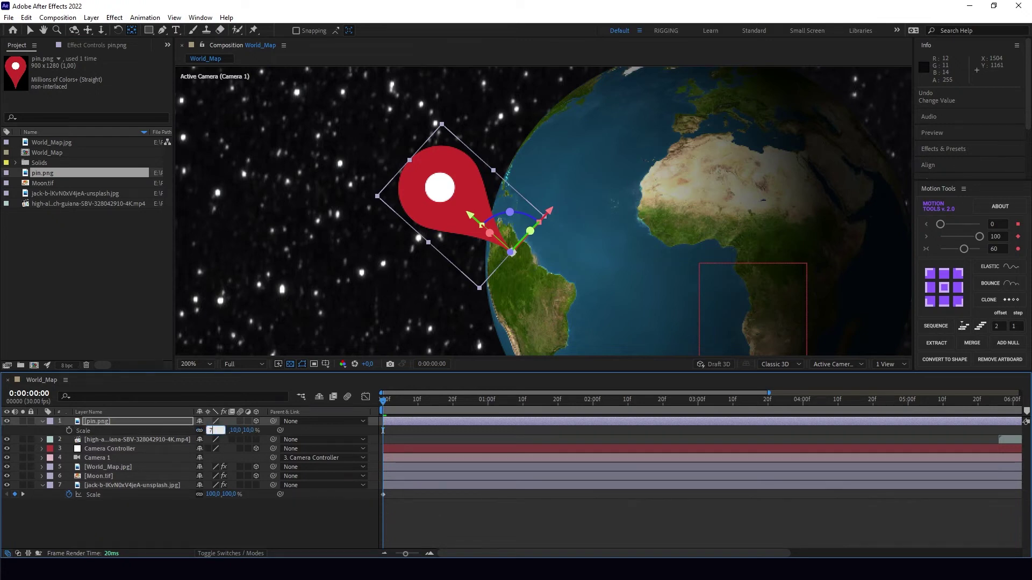
{"action": "key", "text": "Return"}
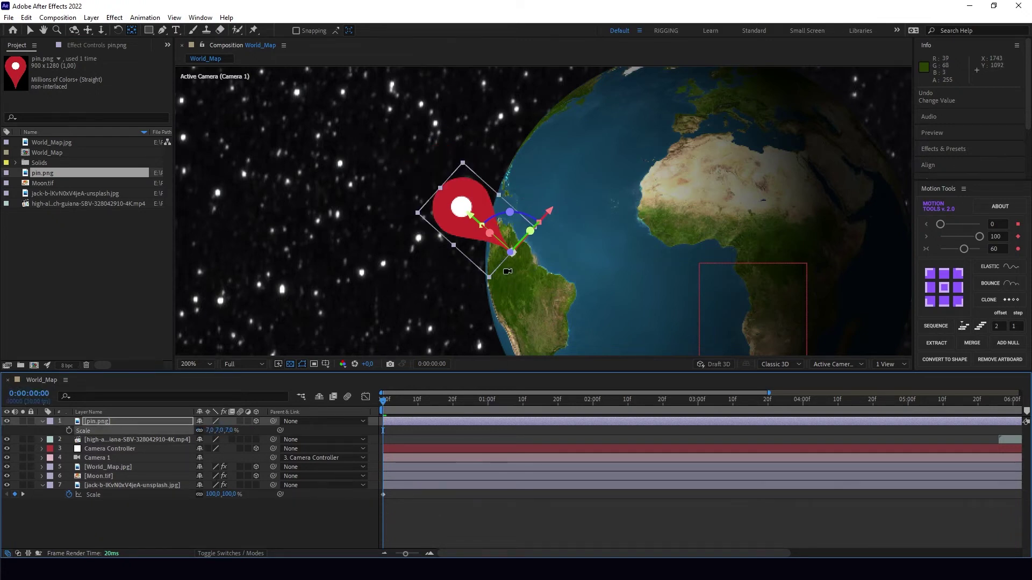
{"action": "scroll", "coordinate": [490, 255], "scroll_direction": "up", "scroll_amount": 3}
{"action": "scroll", "coordinate": [489, 255], "scroll_direction": "down", "scroll_amount": 5}
Keyframe the pin's scale from 0% at 0:00:00:00 to 7% at 0:00:00:06 and preview the pop-in
{"action": "left_click", "coordinate": [404, 401]}
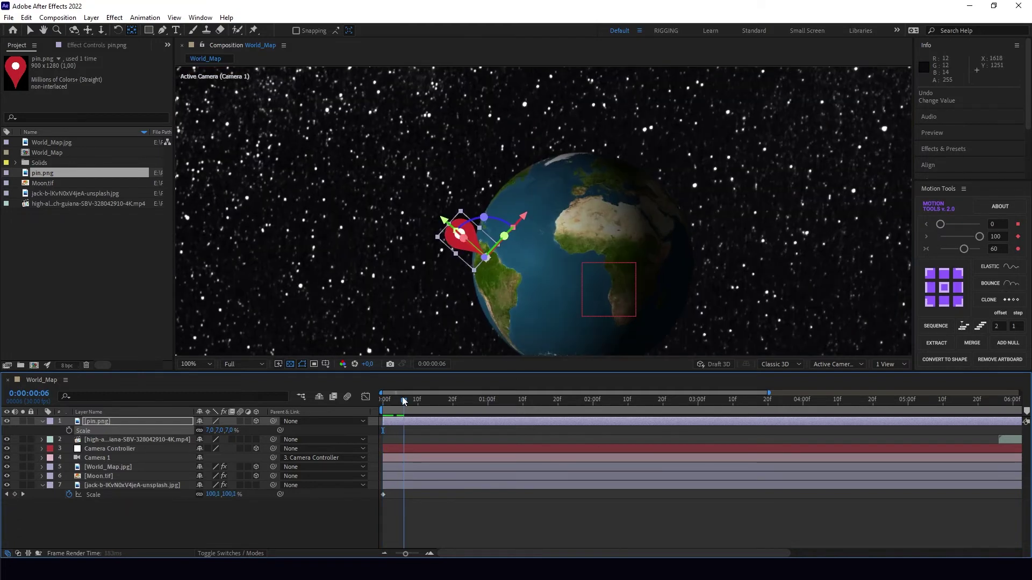
{"action": "left_click", "coordinate": [70, 430]}
{"action": "left_click_drag", "start_coordinate": [404, 401], "coordinate": [369, 402]}
{"action": "left_click", "coordinate": [212, 430]}
{"action": "type", "text": "0"}
{"action": "key", "text": "Return"}
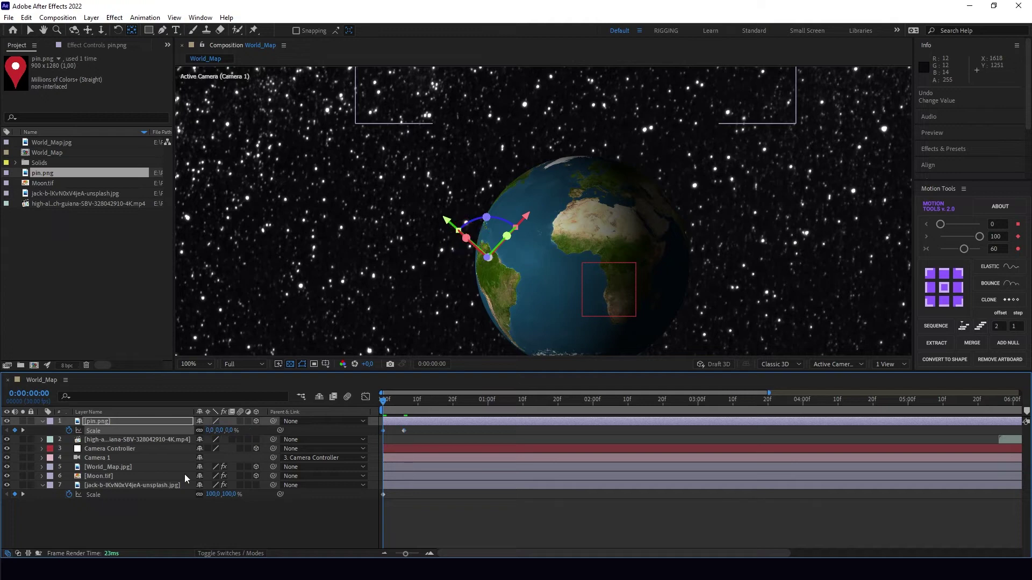
{"action": "key", "text": "space"}
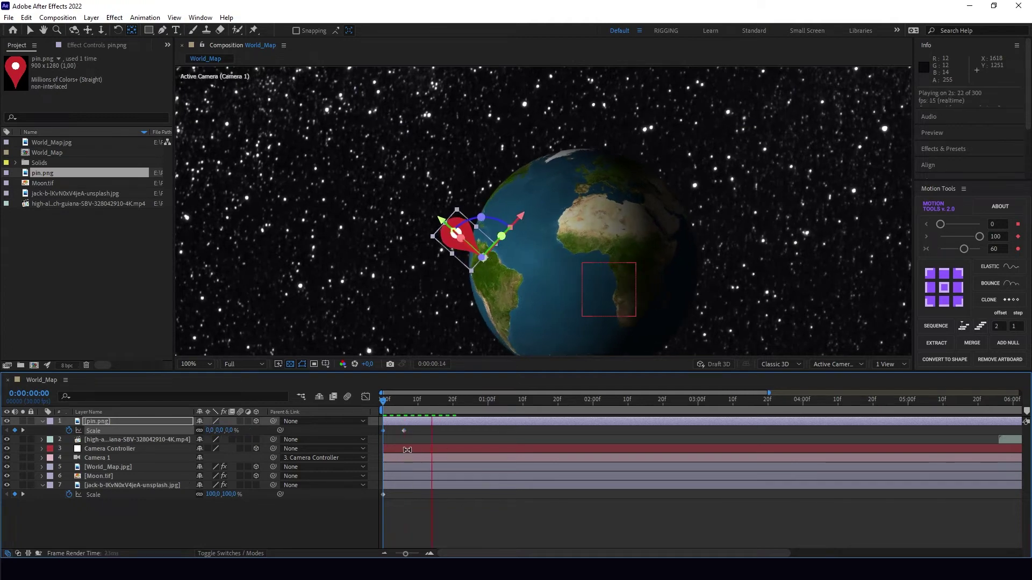
{"action": "key", "text": "space"}
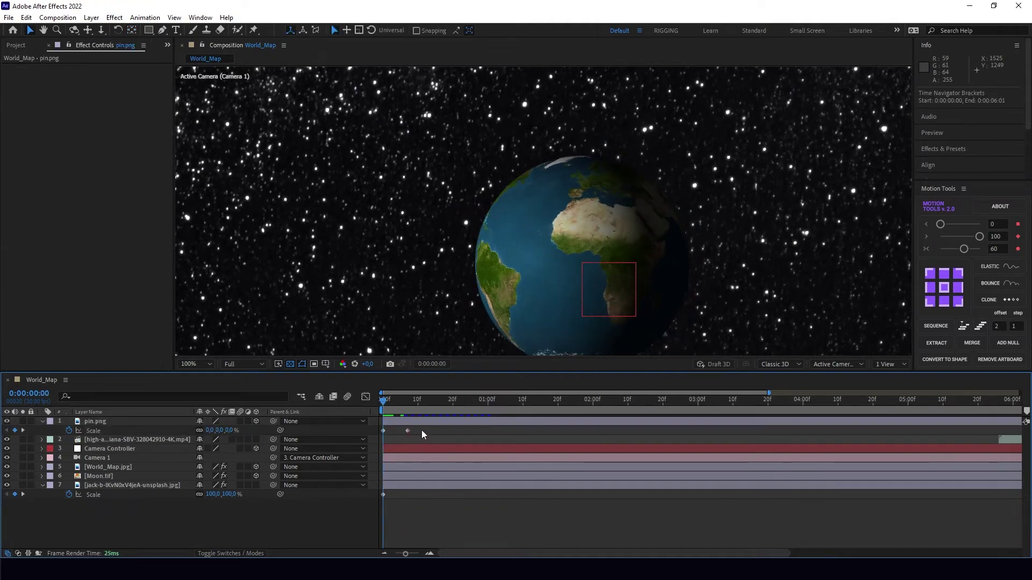
Apply the Motion Tools Elastic expression to both pin Scale keyframes and set its Amplitude to 70
{"action": "left_click_drag", "start_coordinate": [418, 432], "coordinate": [366, 437]}
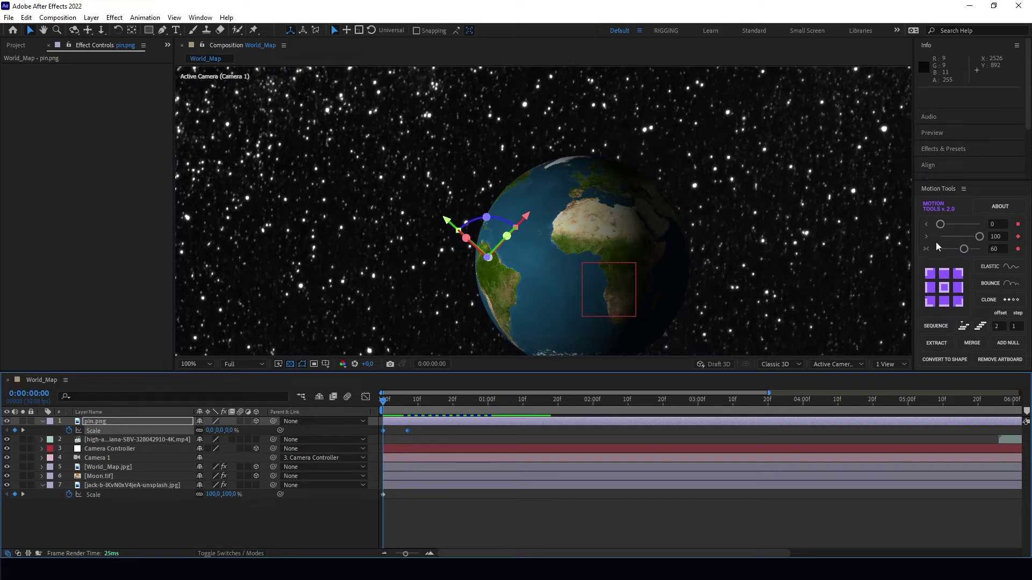
{"action": "left_click", "coordinate": [998, 266]}
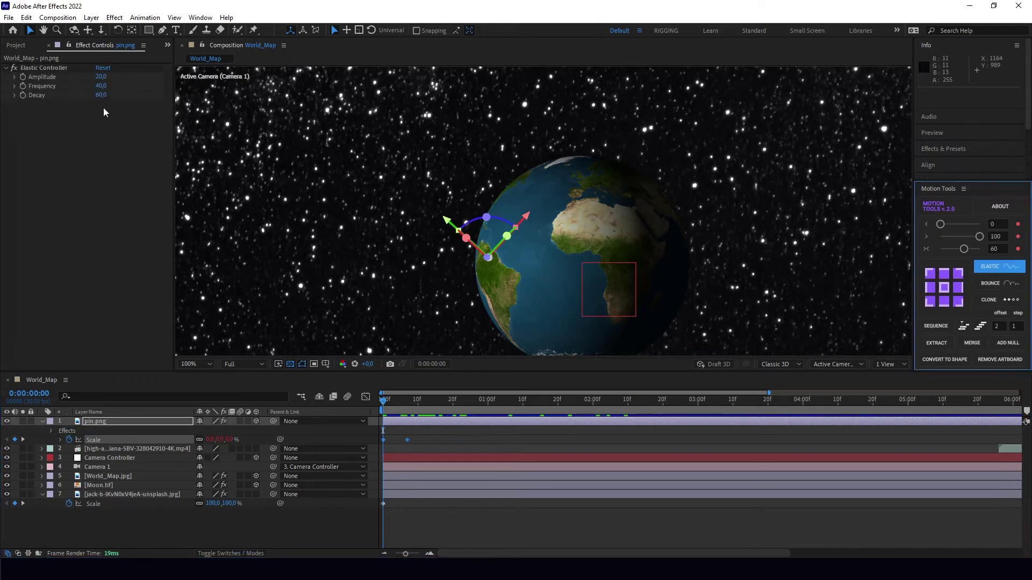
{"action": "left_click", "coordinate": [100, 77]}
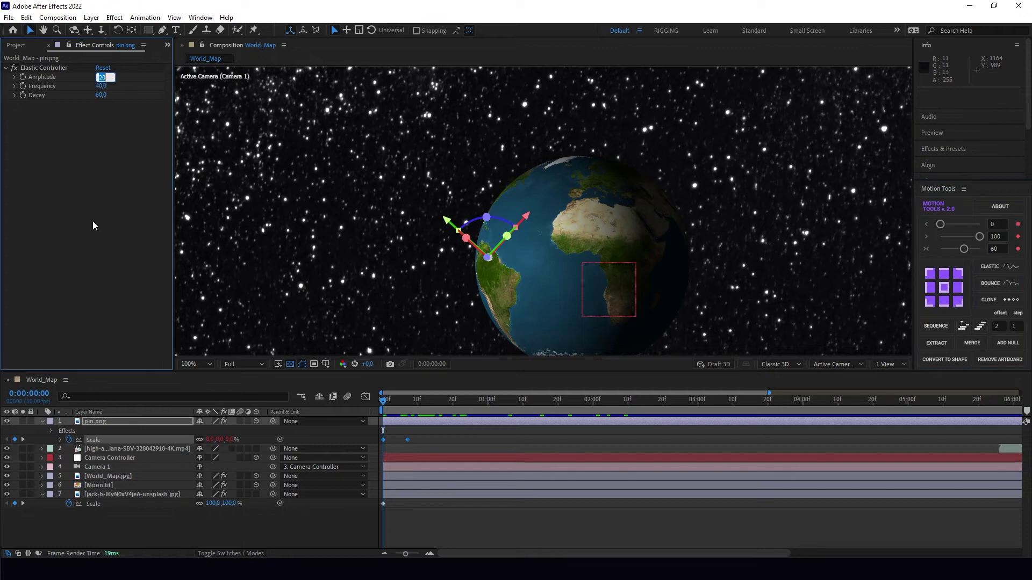
{"action": "type", "text": "70"}
{"action": "key", "text": "Return"}
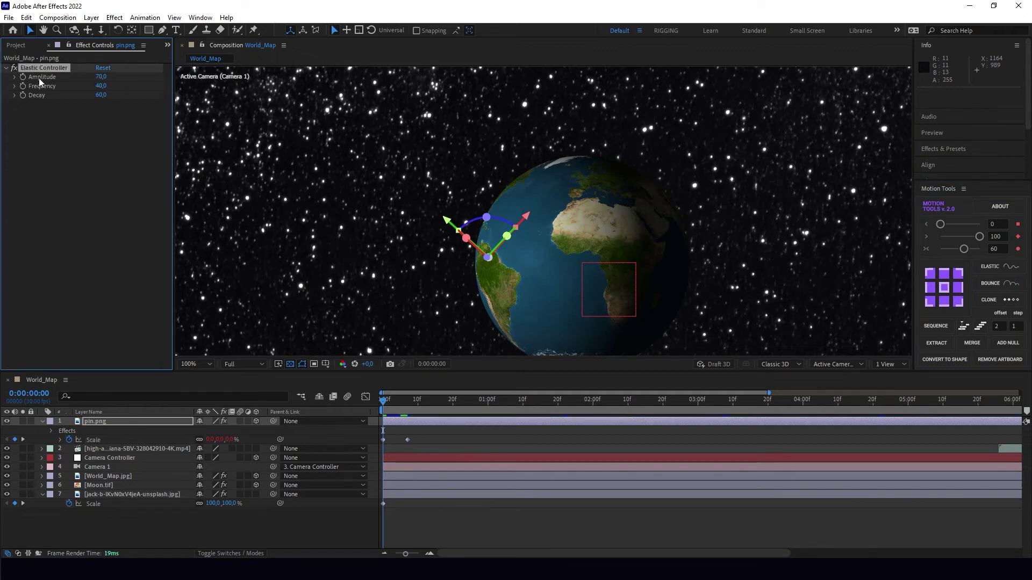
{"action": "left_click", "coordinate": [81, 127]}
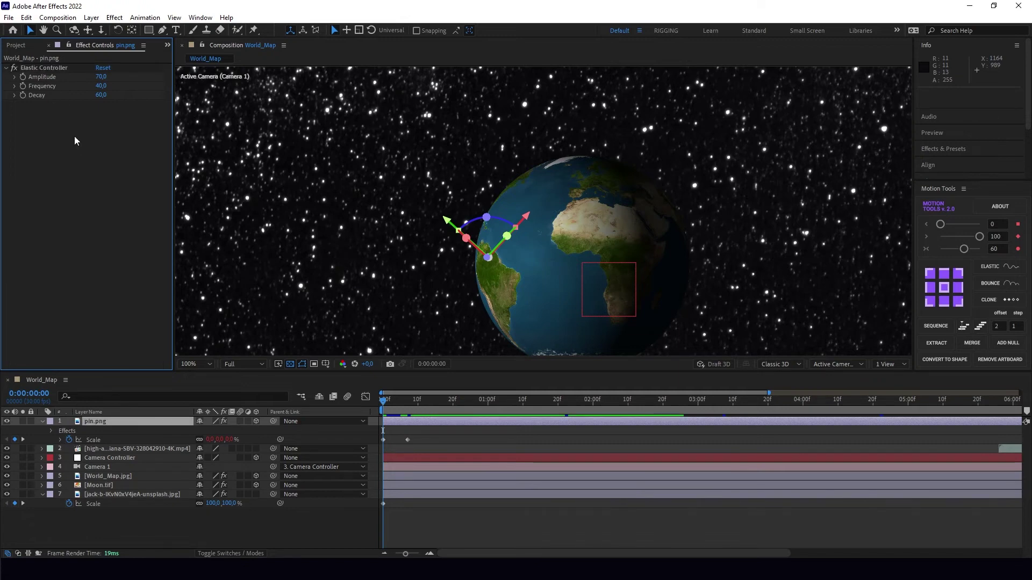
Set the pin's Elastic Controller Decay to 20 and preview the bounce
{"action": "left_click", "coordinate": [101, 95]}
{"action": "type", "text": "20"}
{"action": "key", "text": "Return"}
{"action": "key", "text": "space"}
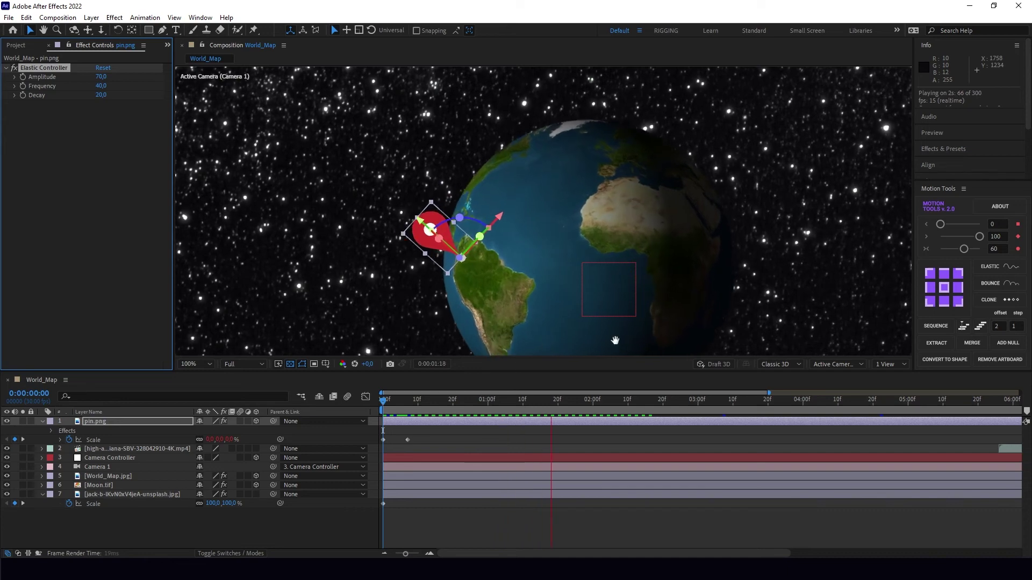
{"action": "key", "text": "space"}
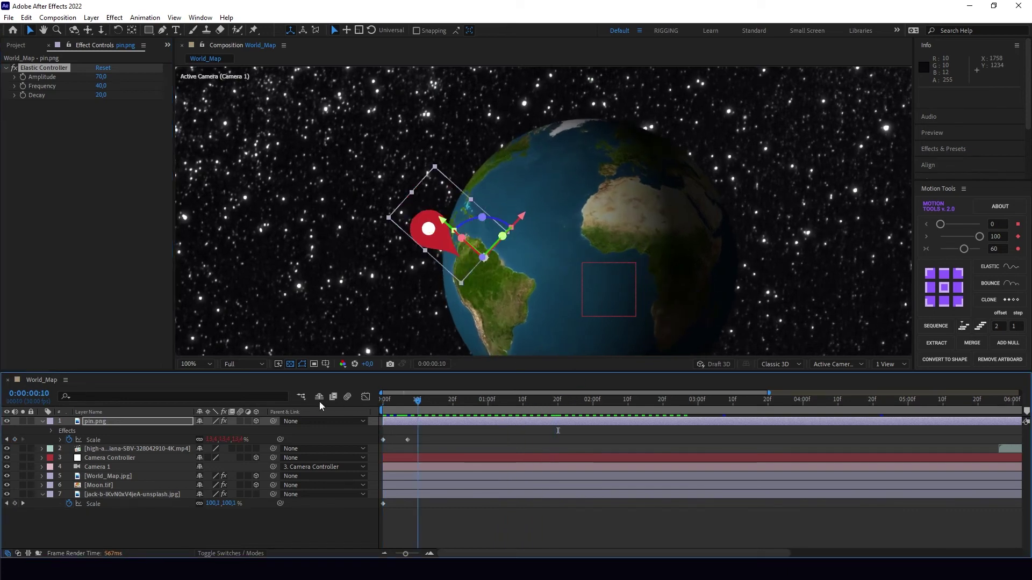
Set the pin's Elastic Controller Amplitude to 50, preview the animation and return to the first frame
{"action": "key", "text": "Home"}
{"action": "left_click", "coordinate": [101, 76]}
{"action": "type", "text": "50"}
{"action": "key", "text": "Return"}
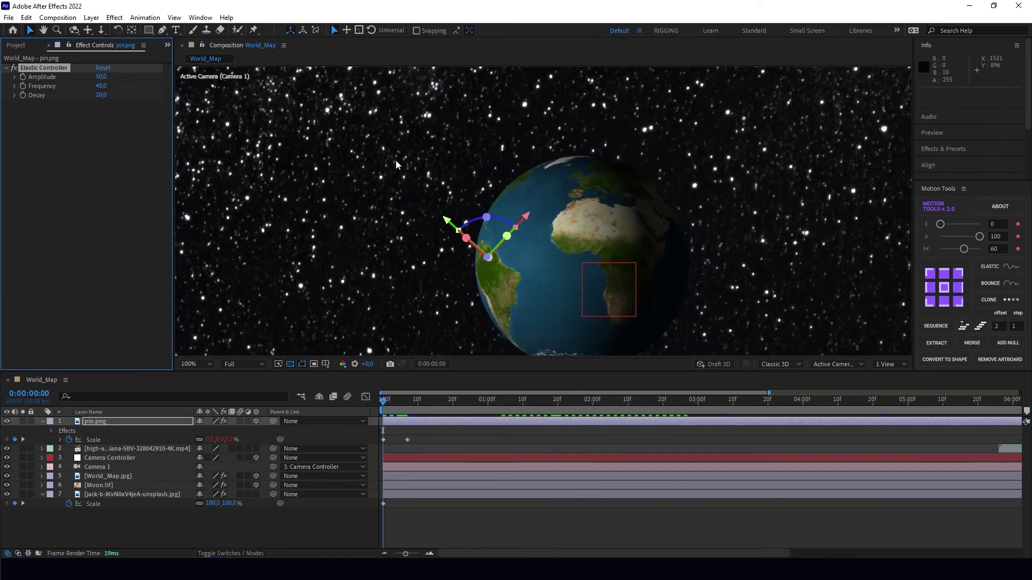
{"action": "key", "text": "space"}
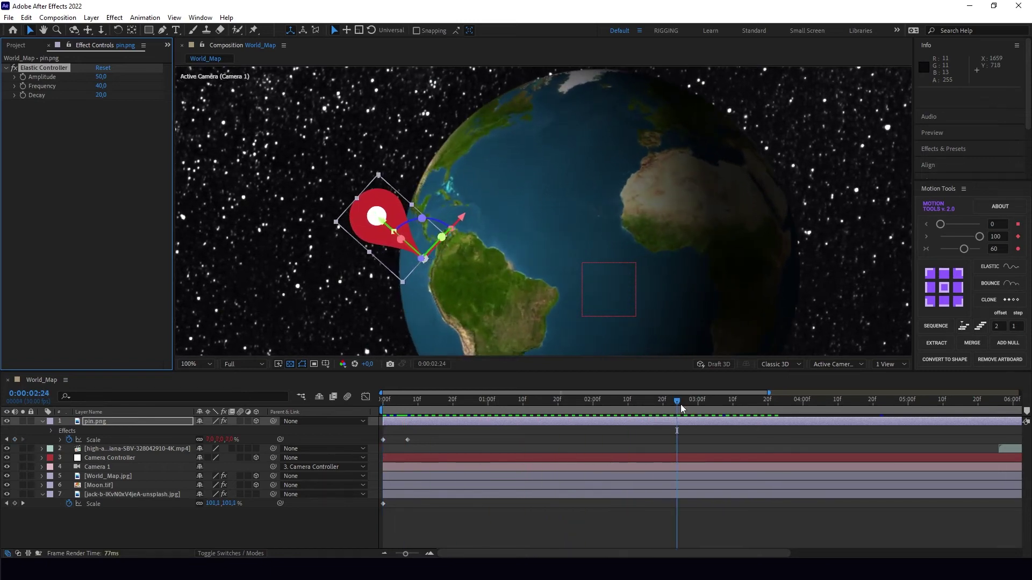
{"action": "left_click", "coordinate": [369, 412]}
Show the pin layer's Position property and parent the pin to the World_Map.jpg layer
{"action": "key", "text": "p"}
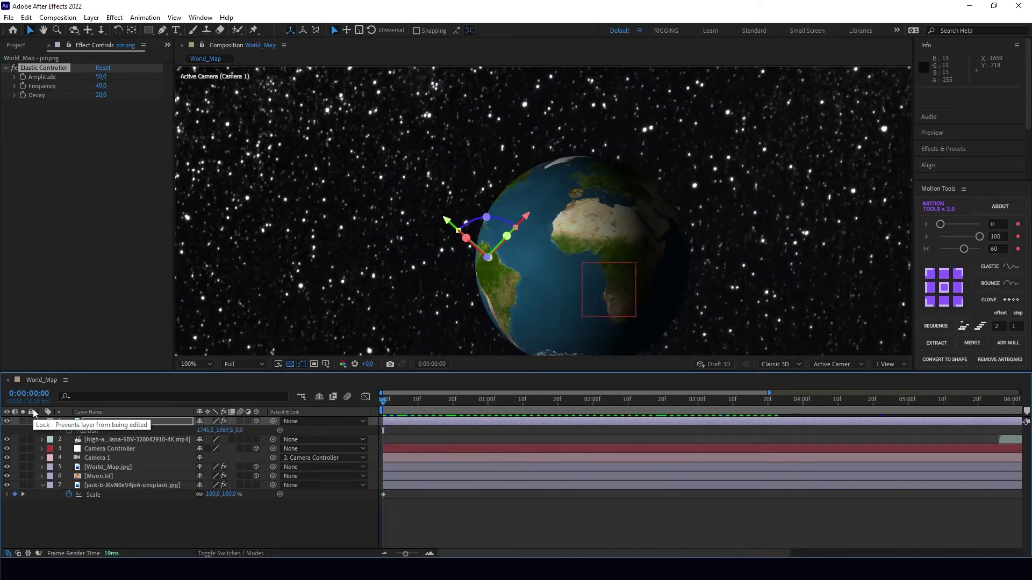
{"action": "key", "text": "p"}
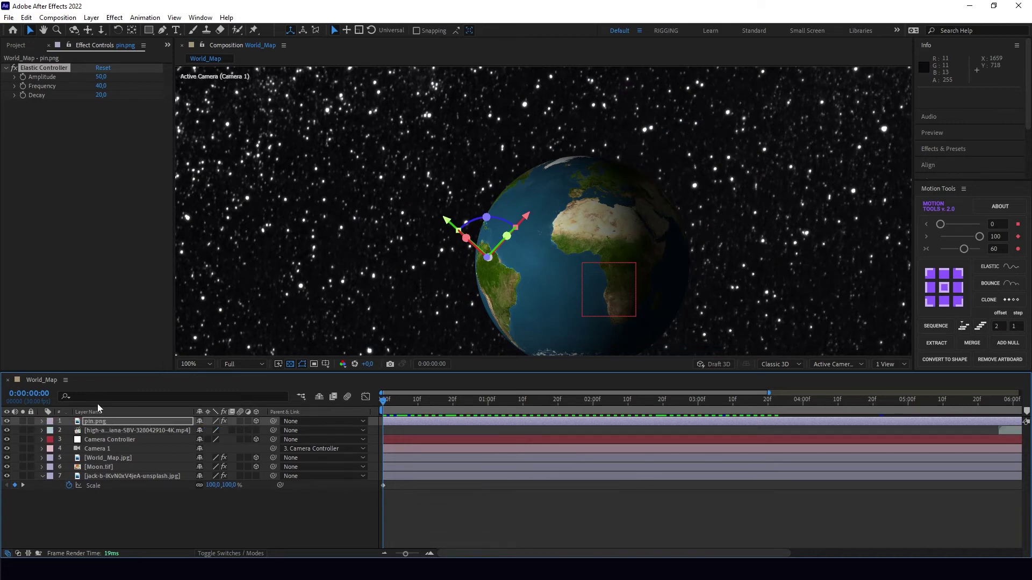
{"action": "key", "text": "p"}
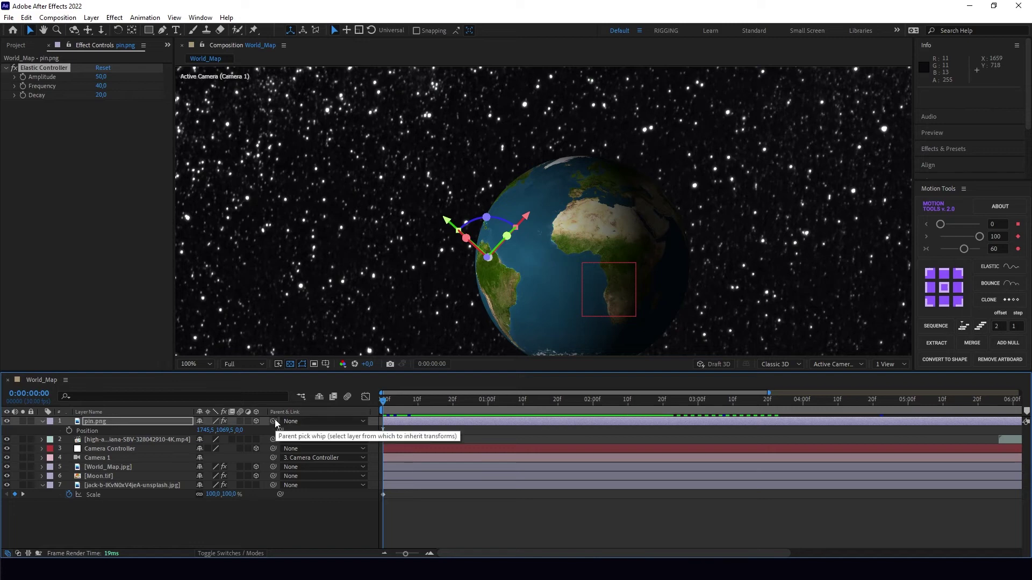
{"action": "left_click_drag", "start_coordinate": [274, 421], "coordinate": [118, 467]}
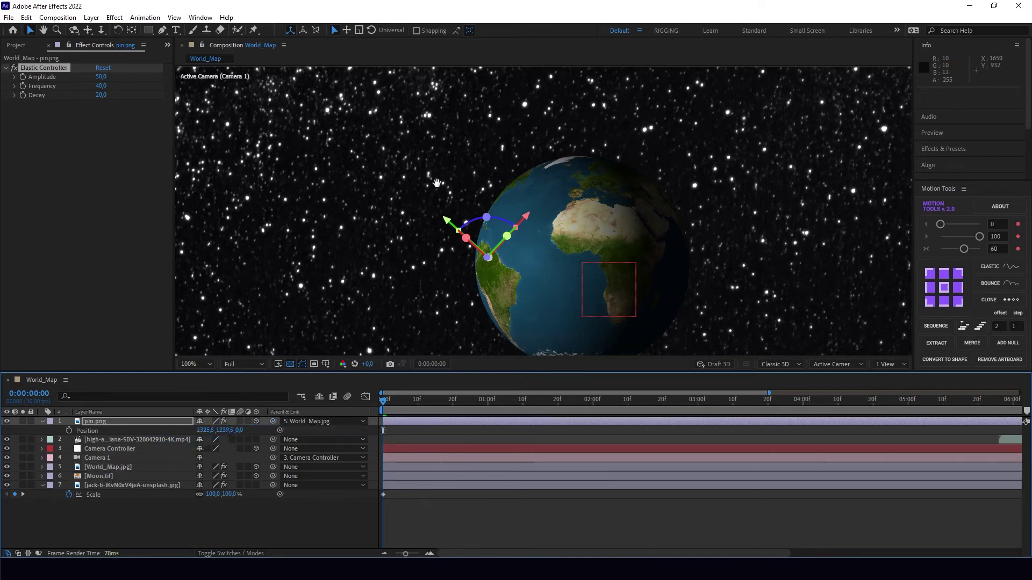
Preview the pin's motion and examine the World_Map.jpg layer's CC Sphere Rotation and Transform properties
{"action": "key", "text": "space"}
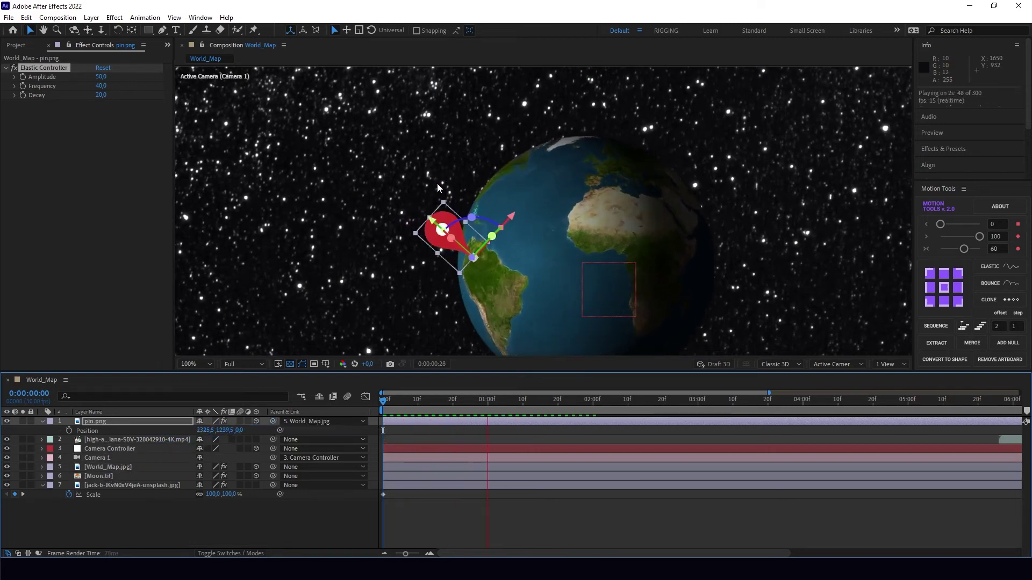
{"action": "left_click", "coordinate": [124, 468]}
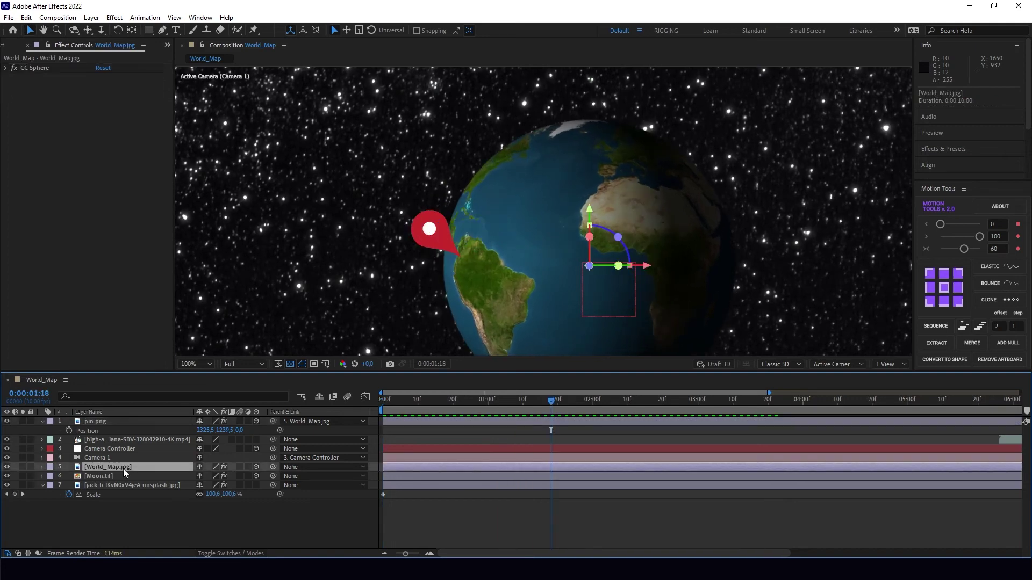
{"action": "left_click", "coordinate": [42, 466]}
{"action": "scroll", "coordinate": [66, 518], "scroll_direction": "down", "scroll_amount": 1}
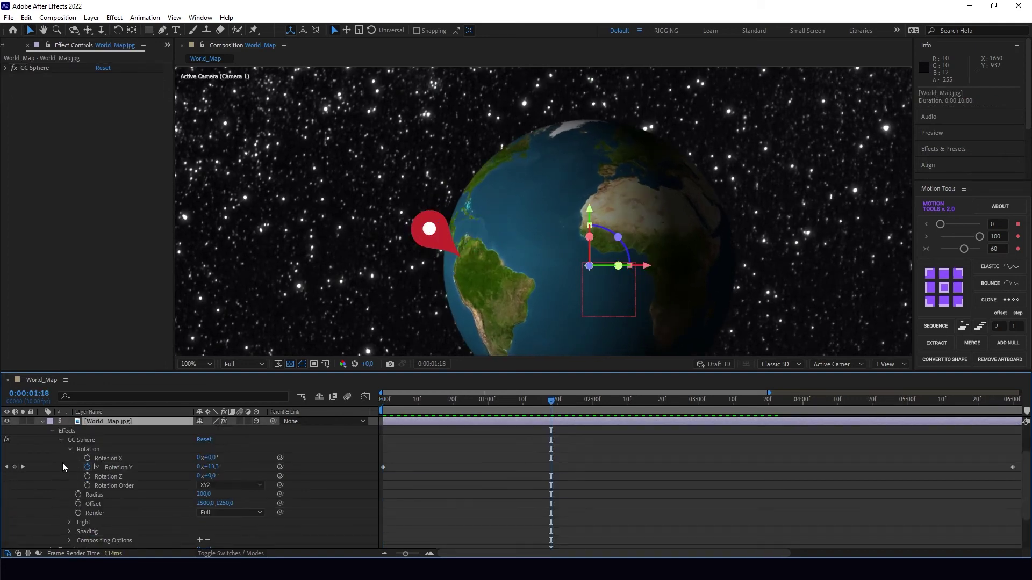
{"action": "left_click", "coordinate": [52, 431]}
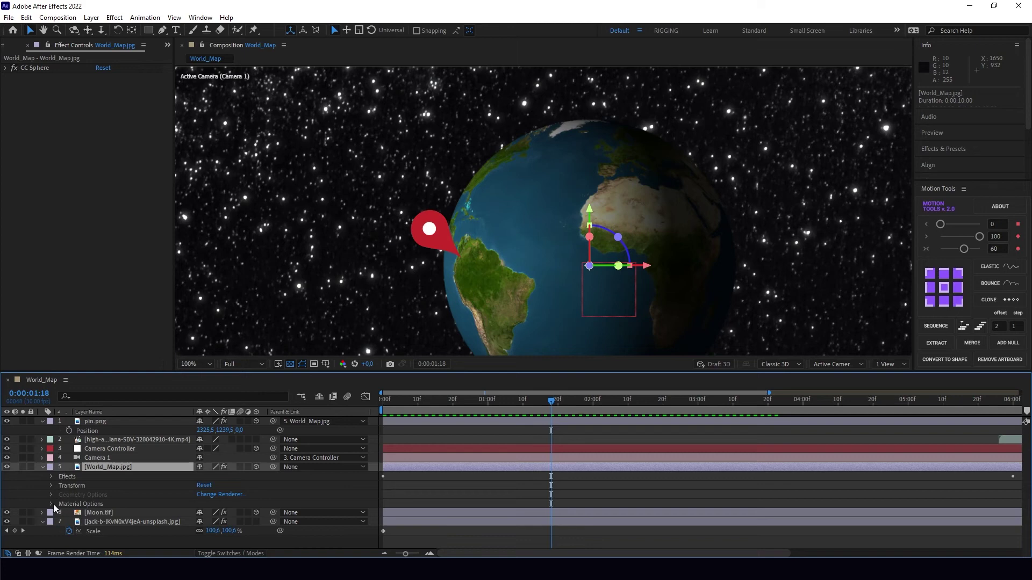
{"action": "left_click", "coordinate": [51, 486]}
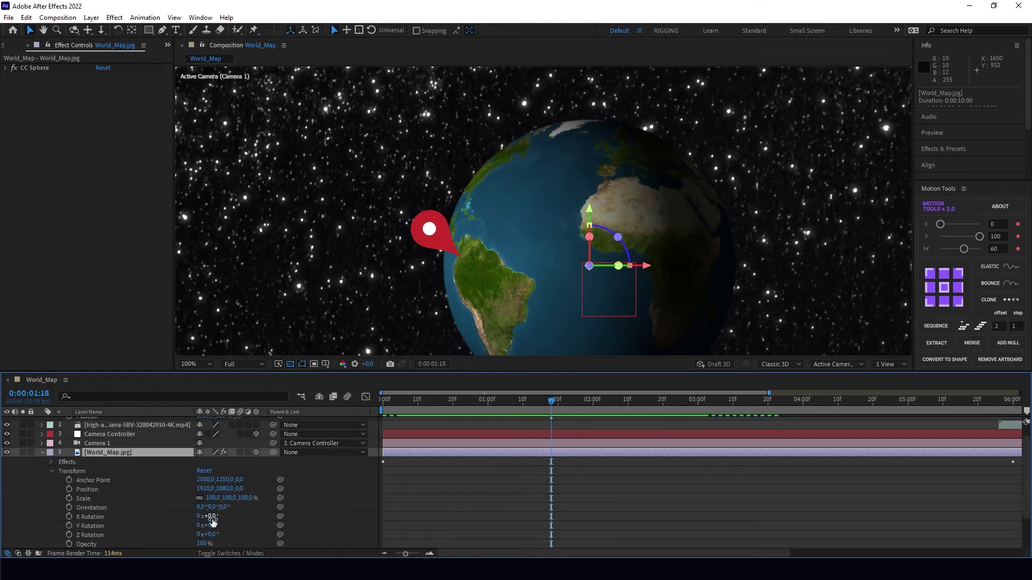
{"action": "left_click", "coordinate": [50, 462]}
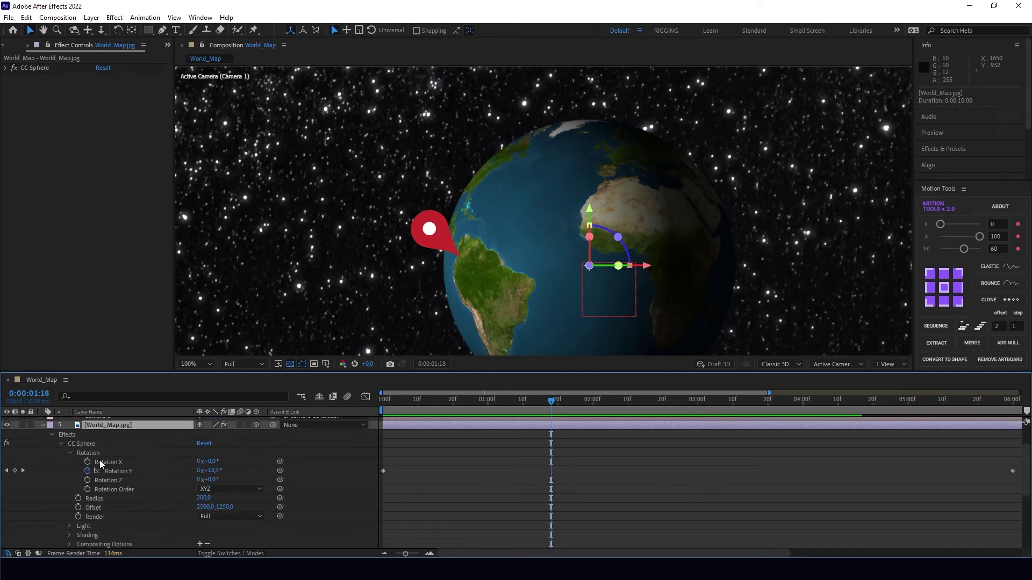
Start keyframing the pin.png Position at the first frame and adjust its X Position shortly after the start to follow the rotating globe
{"action": "key", "text": "p"}
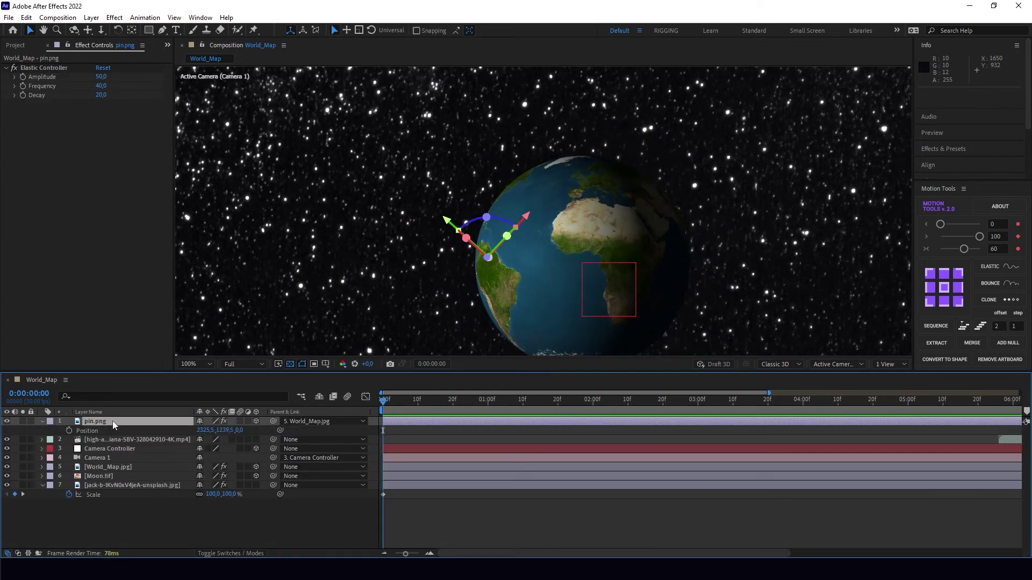
{"action": "left_click", "coordinate": [68, 431]}
{"action": "scroll", "coordinate": [501, 229], "scroll_direction": "up", "scroll_amount": 5}
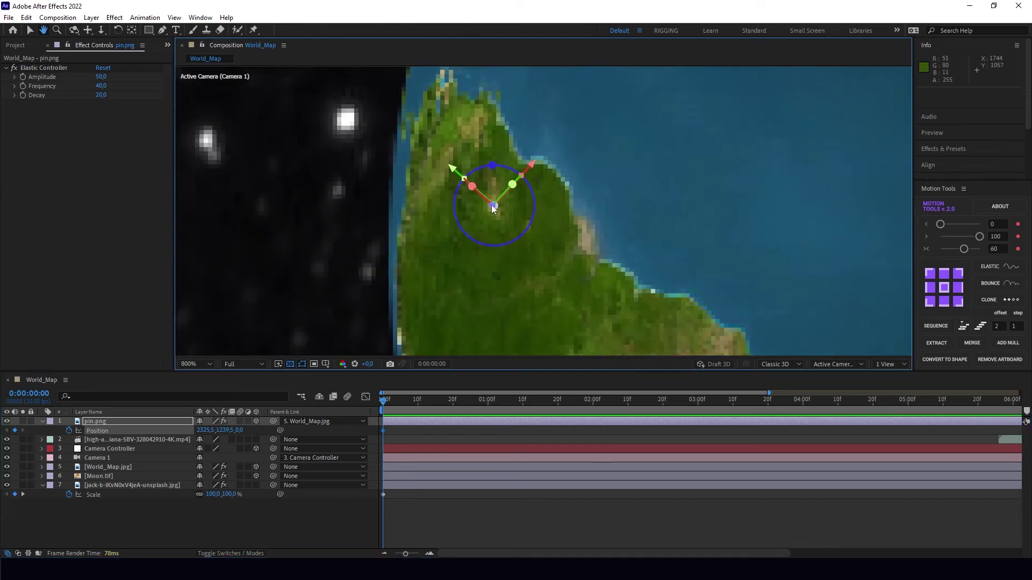
{"action": "left_click", "coordinate": [445, 401]}
{"action": "left_click_drag", "start_coordinate": [422, 209], "coordinate": [456, 209]}
{"action": "key", "text": "ctrl+z"}
{"action": "left_click", "coordinate": [225, 430]}
{"action": "left_click_drag", "start_coordinate": [204, 431], "coordinate": [211, 430]}
Keyframe the pin's X Position at successive times through the middle of the zoom, keeping its tip on the same South American spot
{"action": "left_click", "coordinate": [515, 401]}
{"action": "left_click_drag", "start_coordinate": [226, 431], "coordinate": [216, 431]}
{"action": "left_click", "coordinate": [589, 401]}
{"action": "left_click", "coordinate": [701, 401]}
{"action": "left_click_drag", "start_coordinate": [701, 401], "coordinate": [647, 410]}
{"action": "left_click_drag", "start_coordinate": [768, 393], "coordinate": [732, 401]}
{"action": "scroll", "coordinate": [484, 323], "scroll_direction": "down", "scroll_amount": 1}
{"action": "left_click_drag", "start_coordinate": [210, 430], "coordinate": [221, 431]}
Correct the pin's X Position with further keyframes late in the camera zoom and return to the first frame
{"action": "left_click", "coordinate": [769, 402]}
{"action": "left_click_drag", "start_coordinate": [209, 430], "coordinate": [219, 431]}
{"action": "left_click", "coordinate": [821, 403]}
{"action": "scroll", "coordinate": [471, 238], "scroll_direction": "down", "scroll_amount": 2}
{"action": "left_click", "coordinate": [854, 403]}
{"action": "left_click_drag", "start_coordinate": [854, 403], "coordinate": [889, 403]}
{"action": "left_click_drag", "start_coordinate": [209, 430], "coordinate": [209, 431]}
{"action": "scroll", "coordinate": [405, 230], "scroll_direction": "up", "scroll_amount": 1}
{"action": "key", "text": "Page_Up"}
{"action": "key", "text": "Page_Up"}
{"action": "key", "text": "Page_Up"}
{"action": "key", "text": "Page_Up"}
{"action": "key", "text": "Page_Up"}
{"action": "key", "text": "Page_Up"}
{"action": "key", "text": "Page_Up"}
{"action": "key", "text": "Page_Up"}
{"action": "key", "text": "Page_Up"}
{"action": "key", "text": "Page_Up"}
{"action": "key", "text": "Page_Up"}
{"action": "key", "text": "Page_Up"}
{"action": "key", "text": "Page_Up"}
{"action": "key", "text": "Page_Up"}
{"action": "key", "text": "Page_Up"}
{"action": "key", "text": "Page_Up"}
{"action": "key", "text": "Page_Up"}
{"action": "left_click_drag", "start_coordinate": [839, 403], "coordinate": [163, 424]}
Show the pin's Scale property and keyframe it at 0,5% at 0:00:05:26, where the drone footage begins
{"action": "key", "text": "s"}
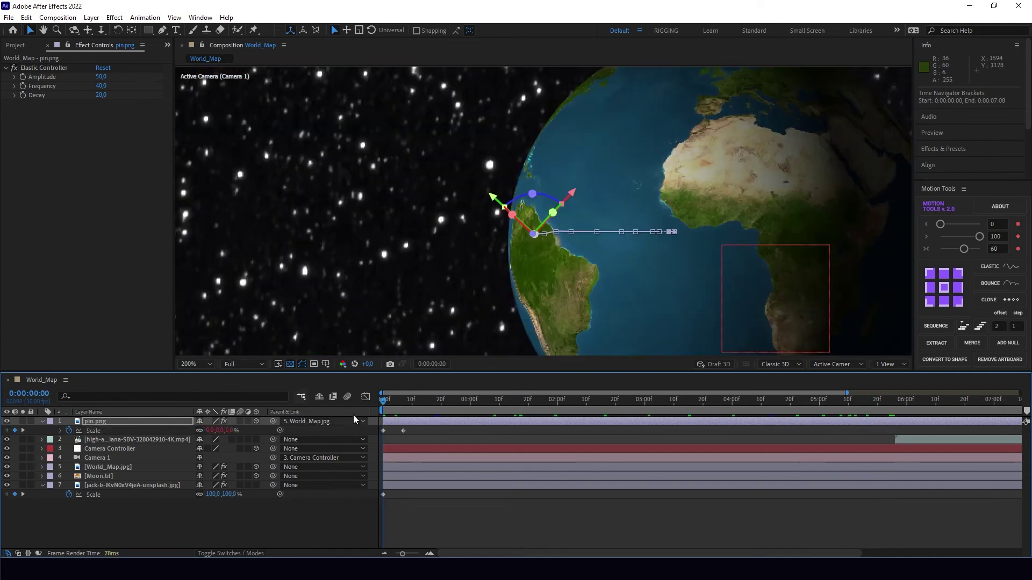
{"action": "left_click", "coordinate": [415, 400]}
{"action": "left_click_drag", "start_coordinate": [472, 404], "coordinate": [895, 402]}
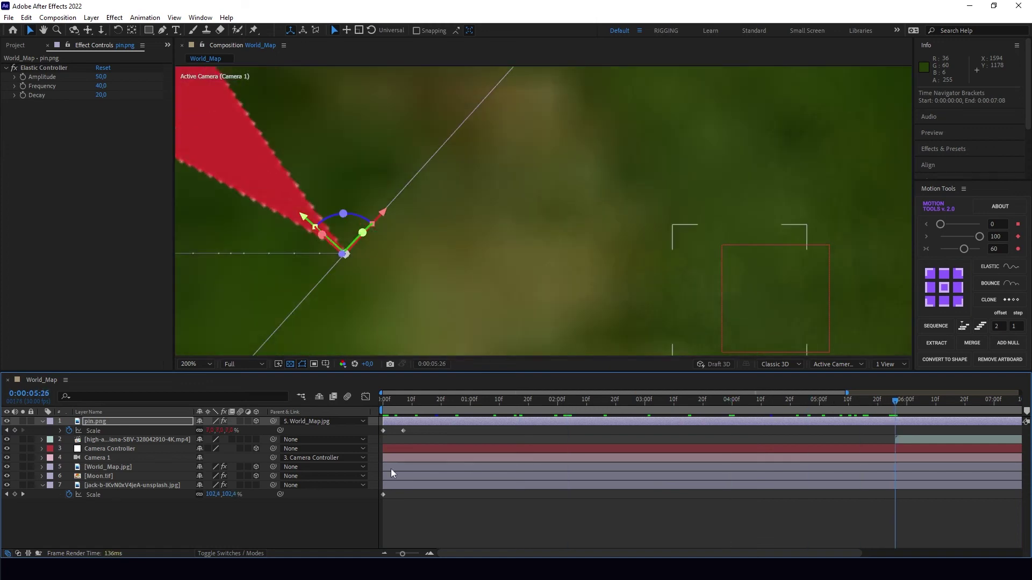
{"action": "left_click", "coordinate": [210, 430]}
{"action": "type", "text": "0,5"}
{"action": "key", "text": "Return"}
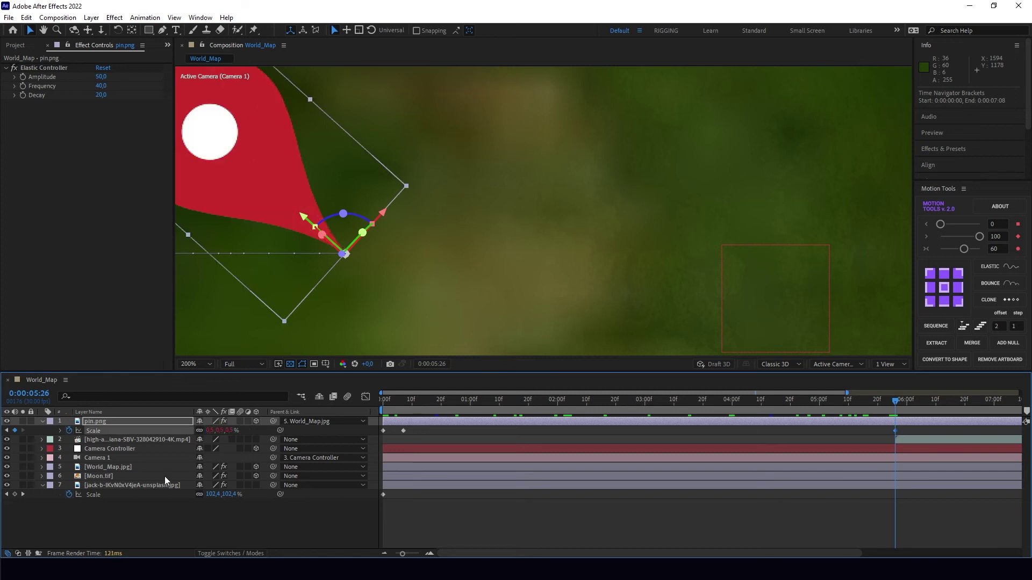
{"action": "scroll", "coordinate": [432, 220], "scroll_direction": "down", "scroll_amount": 4}
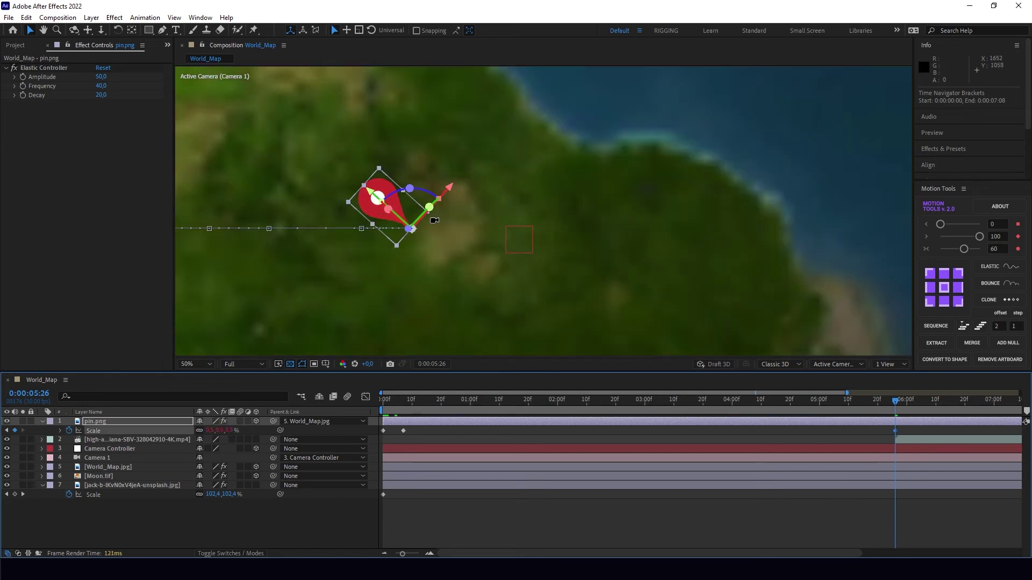